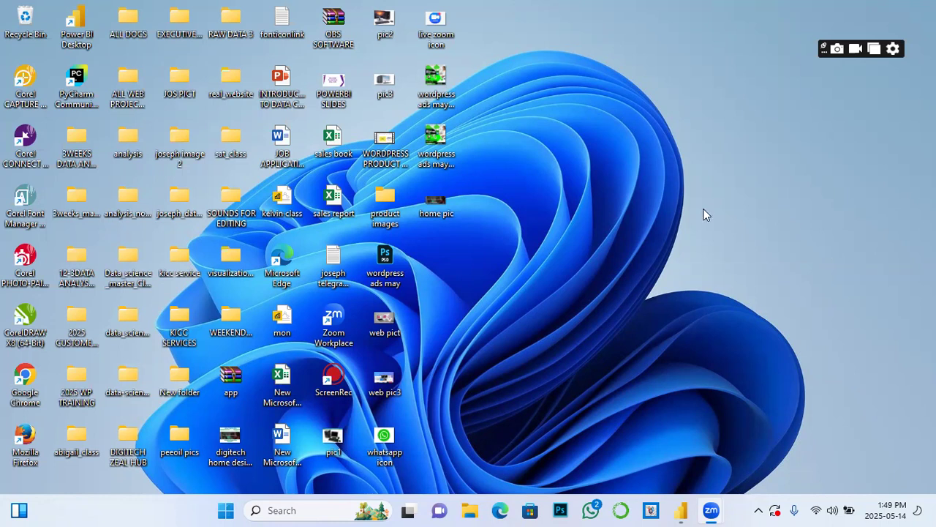
Step: Restore the Power BI report window with the city tax tables and Sum of Tax 5% by City chart
click(684, 510)
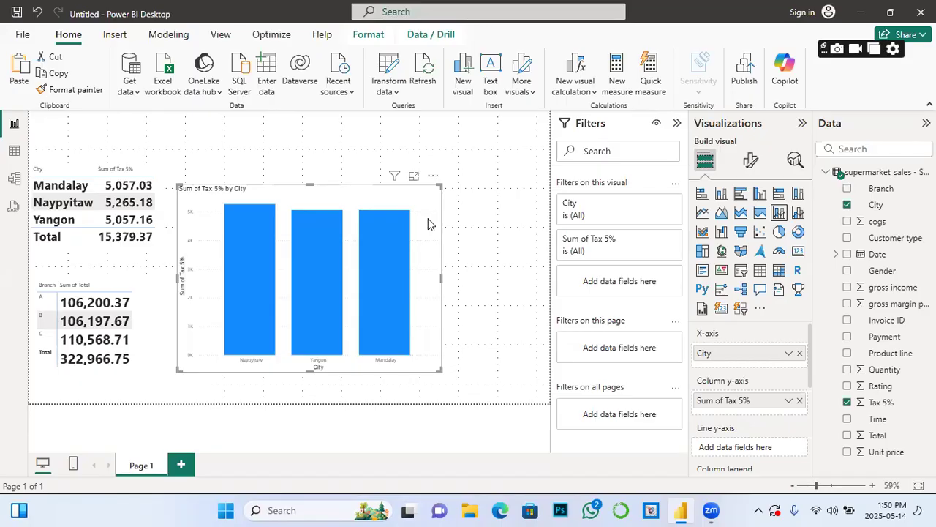
Step: Nudge the Sum of Tax 5% by City bar chart up and right, then deselect it
mouse_move(356, 195)
mouse_down()
mouse_move(364, 157)
mouse_move(354, 189)
mouse_up()
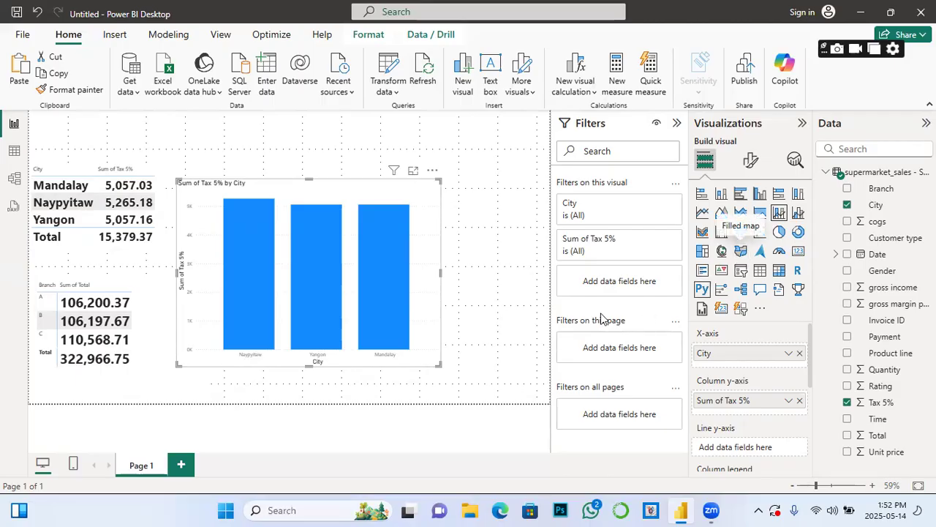
click(471, 278)
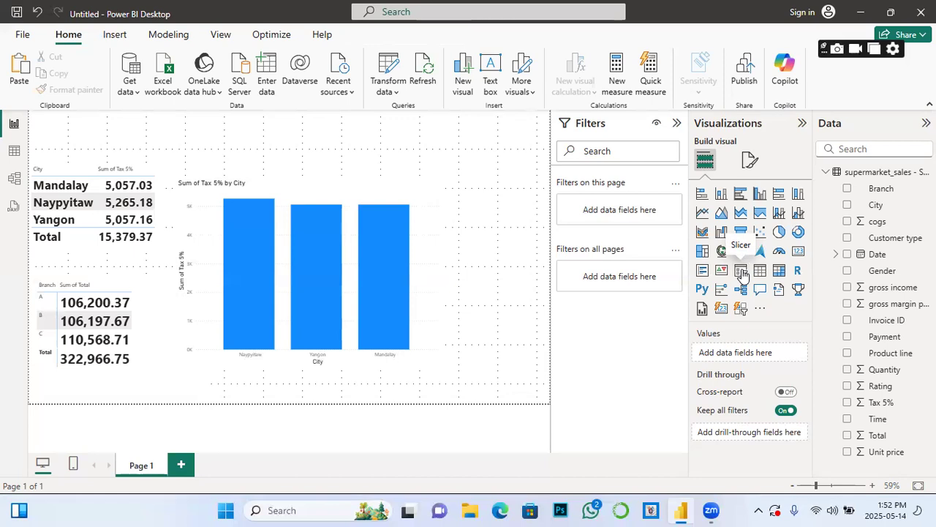
Step: Add an empty slicer and size it into a tall box just right of the city bar chart
click(741, 272)
drag(500, 176, 494, 218)
drag(540, 248, 530, 293)
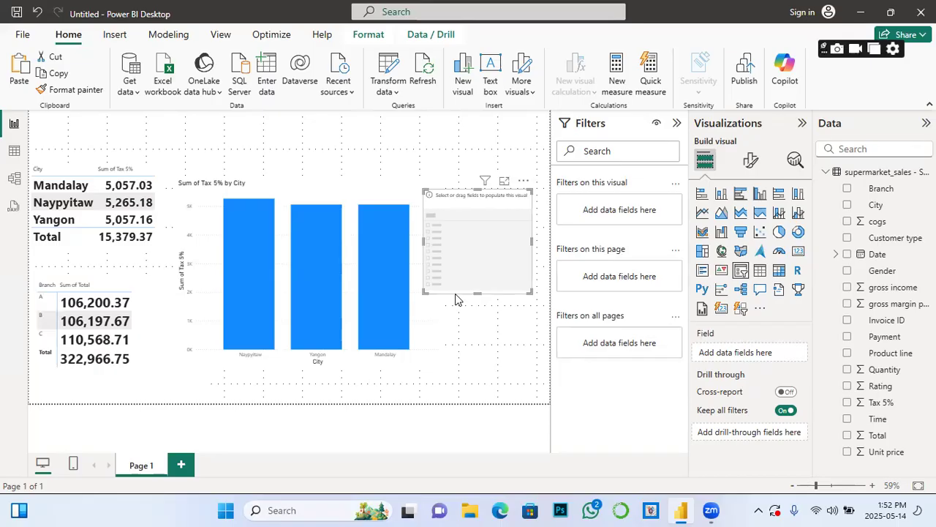
drag(477, 260, 472, 281)
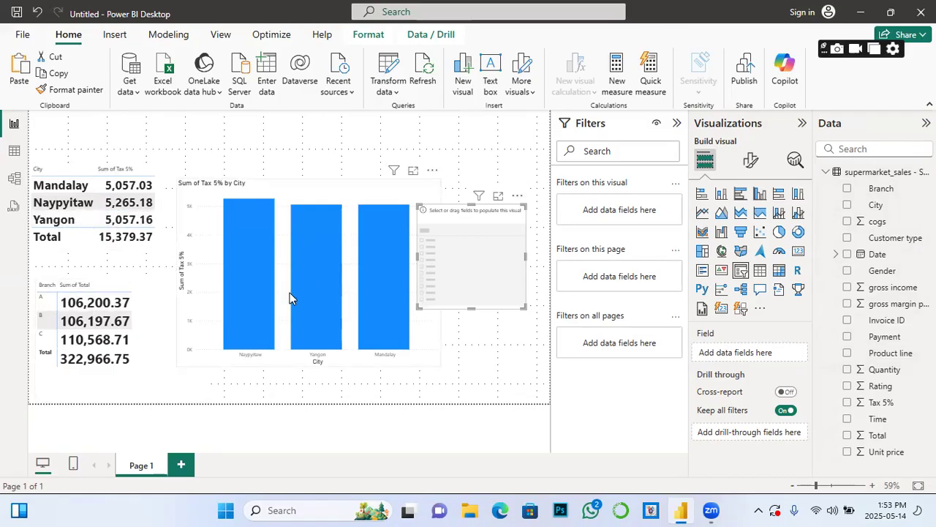
mouse_move(306, 285)
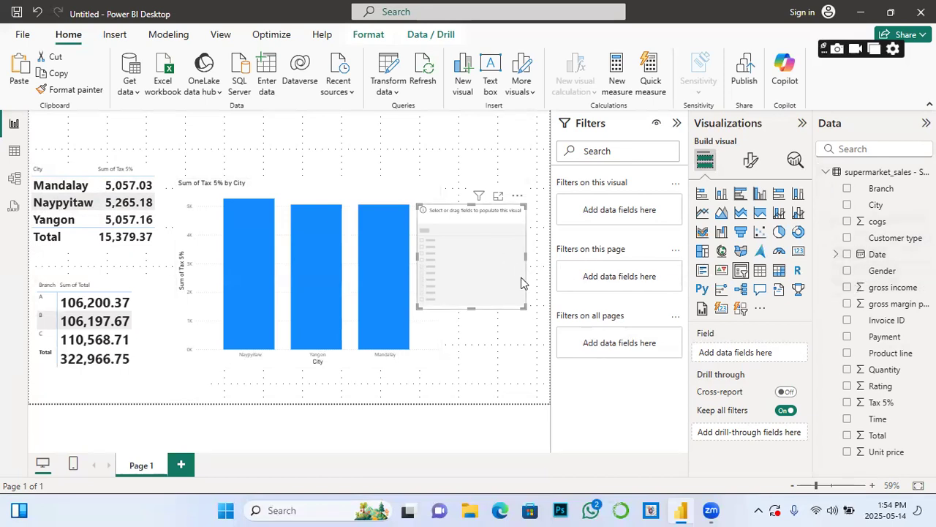
Step: Fill the slicer with the Product line field instead of Gender, listing its six categories
click(848, 272)
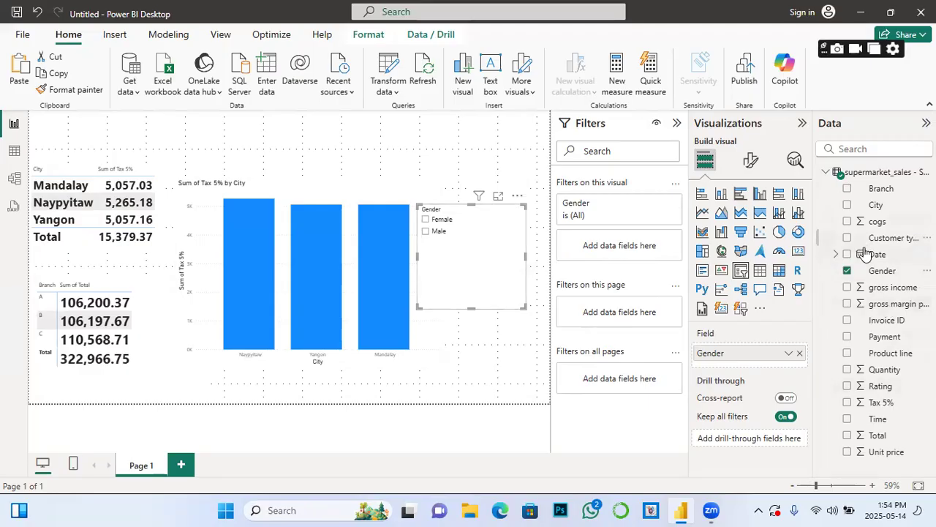
click(847, 271)
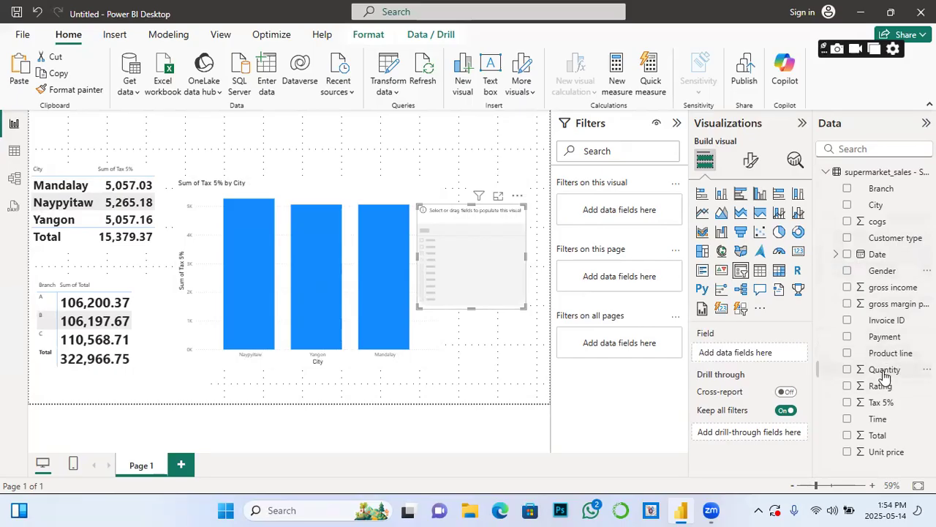
click(847, 354)
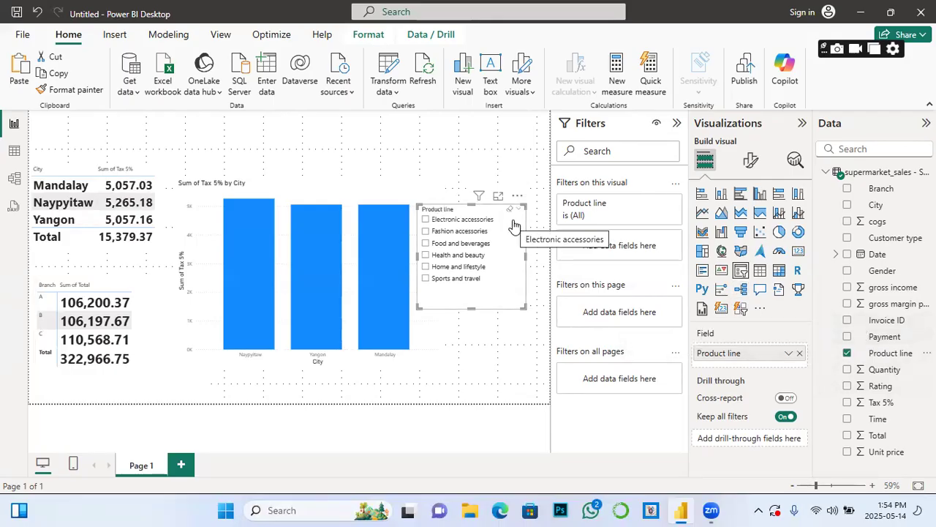
click(752, 162)
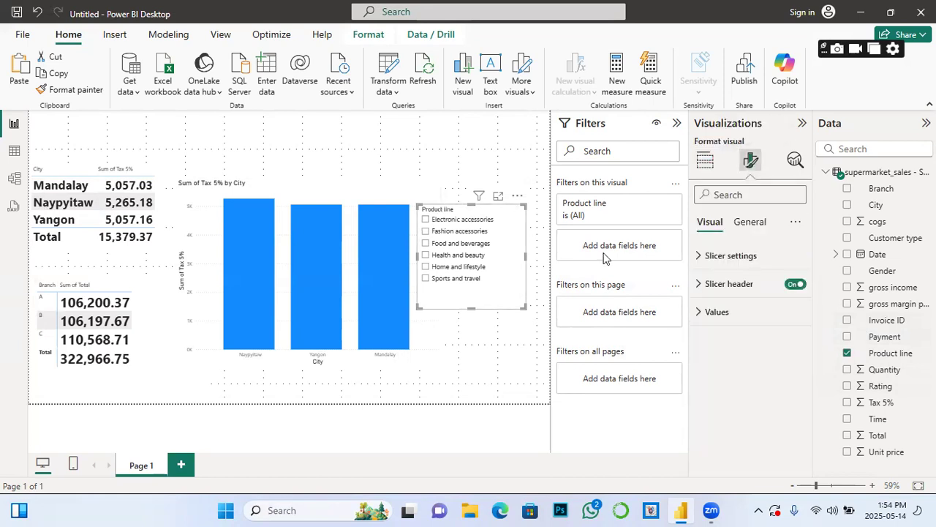
Step: Switch the Product line slicer style to Tile after briefly trying Dropdown
click(696, 259)
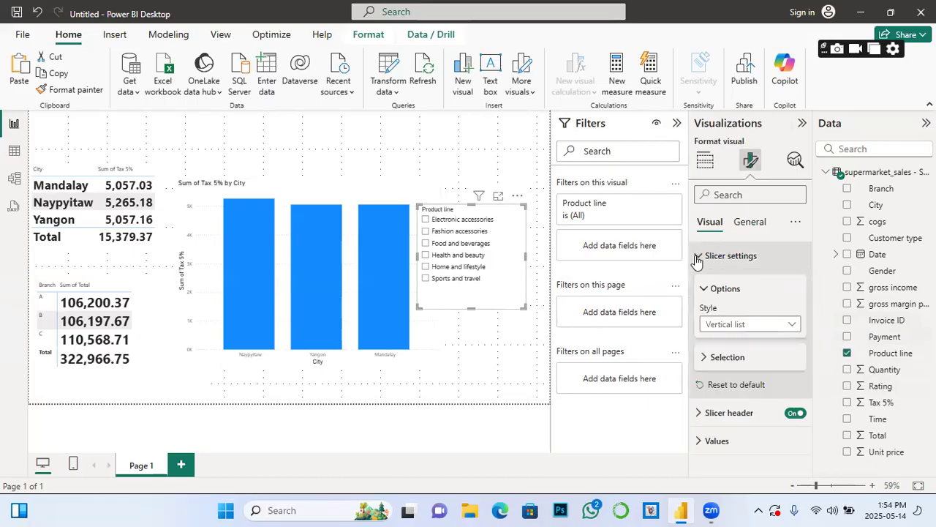
click(794, 327)
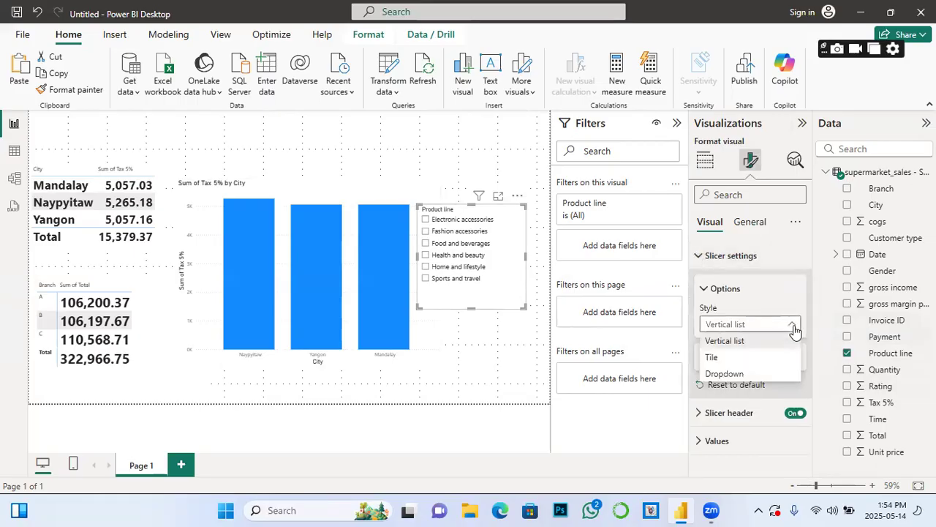
click(518, 221)
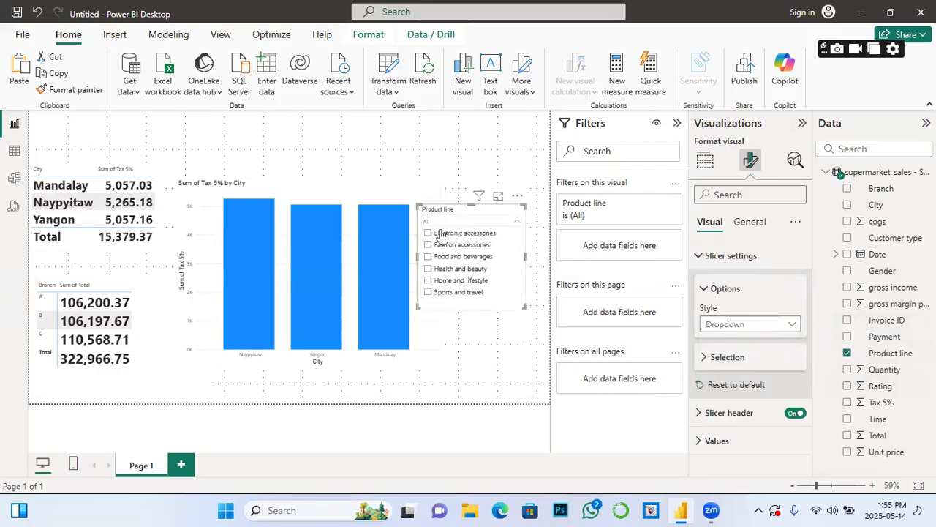
click(791, 326)
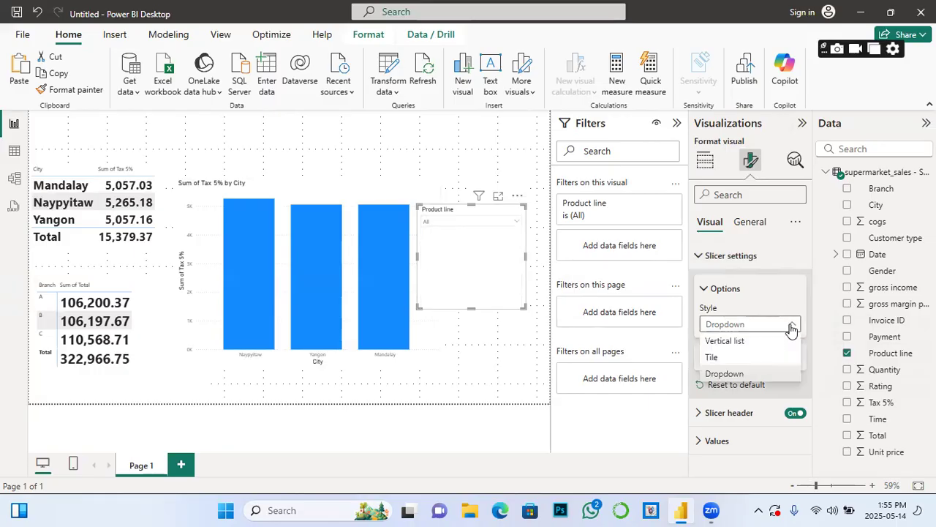
click(714, 357)
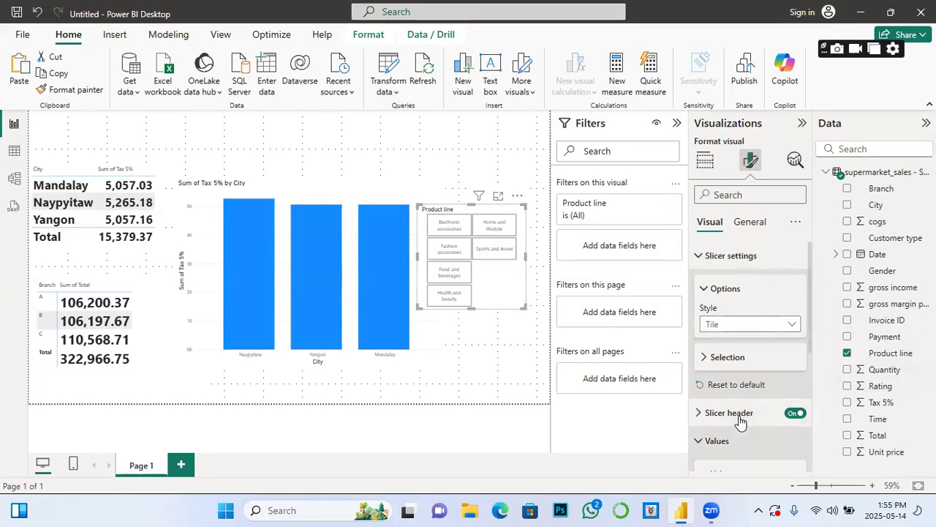
click(716, 440)
Step: Enlarge the slicer into a 2x3 tile grid with bold tile text at size 25
click(710, 430)
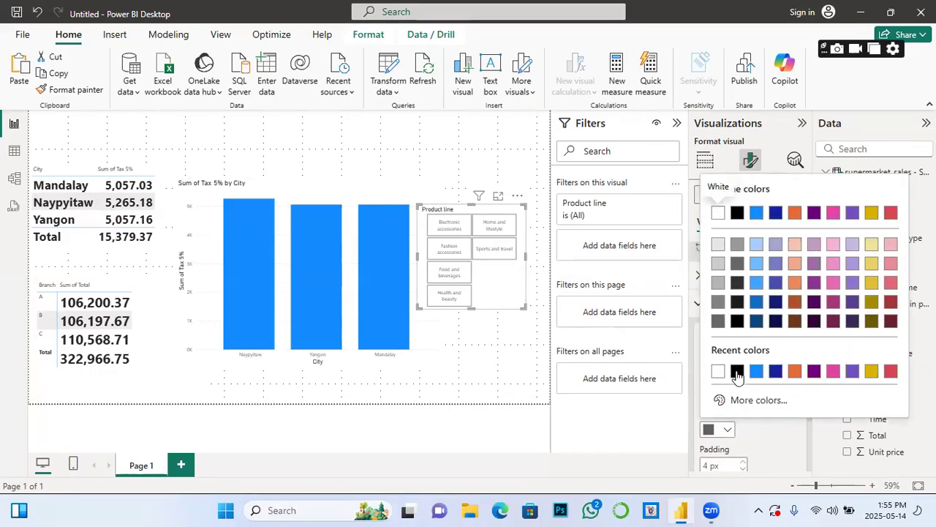
click(736, 374)
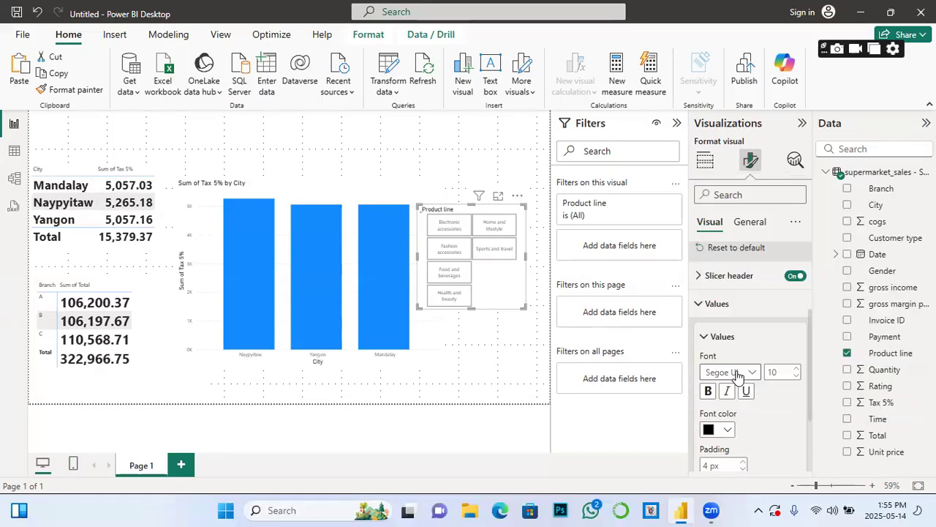
click(797, 369)
click(797, 370)
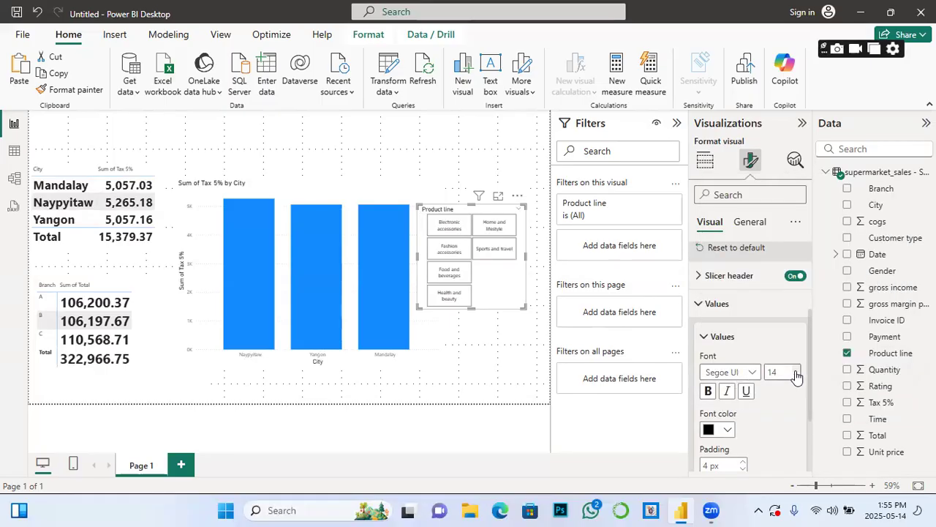
click(796, 370)
drag(523, 315, 549, 373)
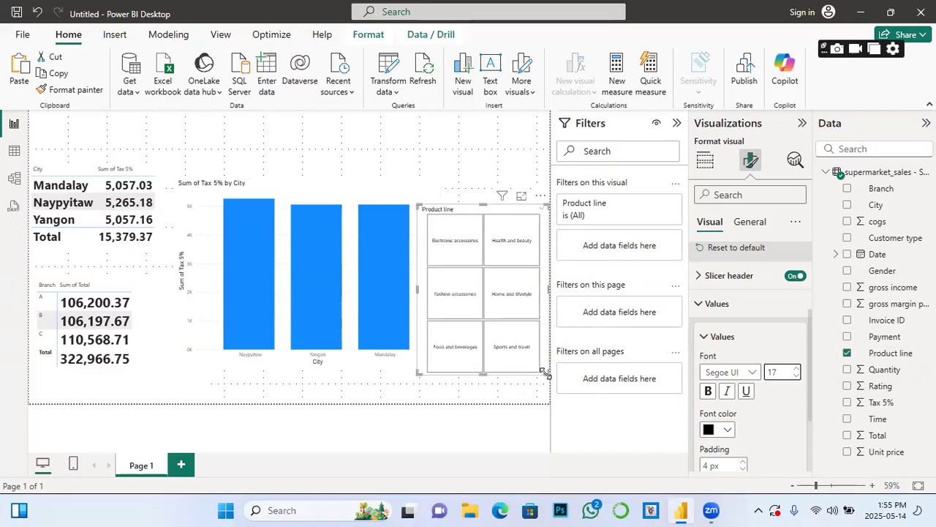
click(795, 375)
click(796, 374)
click(795, 375)
click(796, 375)
click(795, 372)
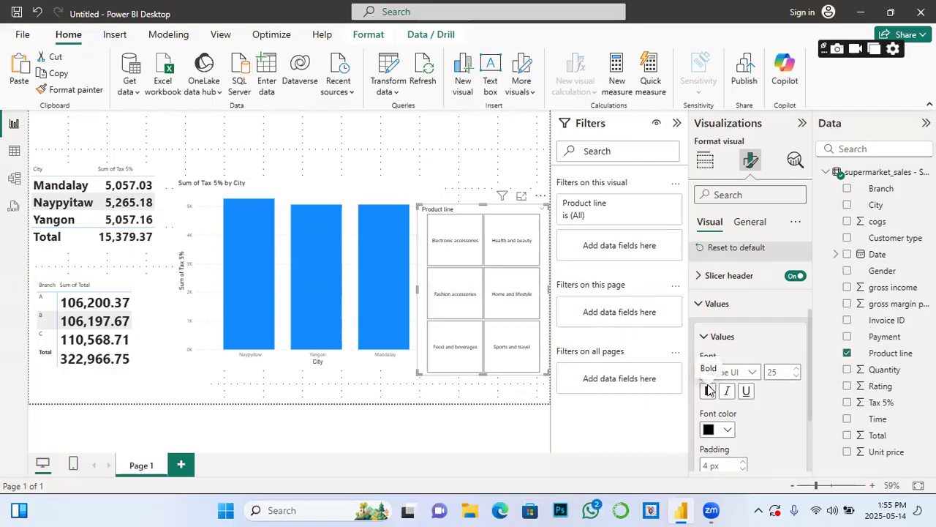
click(708, 391)
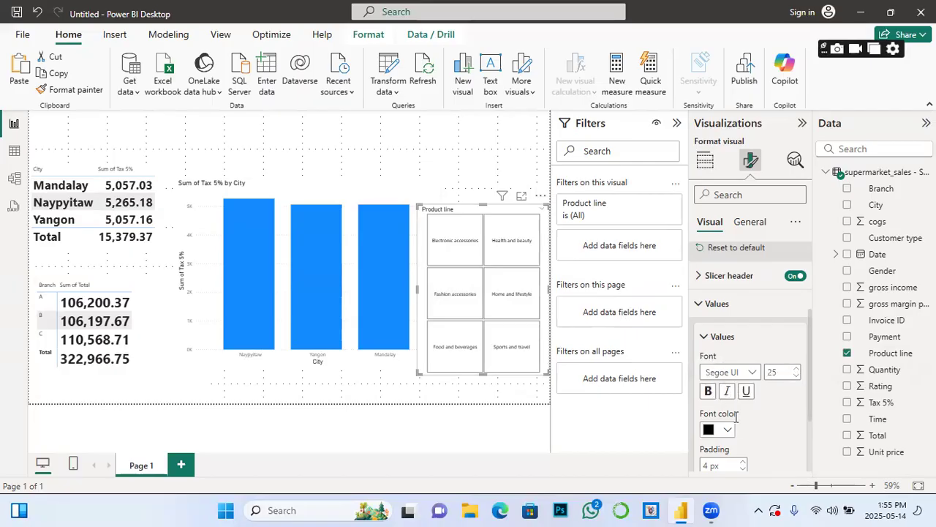
Step: Set the tile padding to 7 px and the tile font to Segoe UI Bold
scroll(736, 416, down, 2)
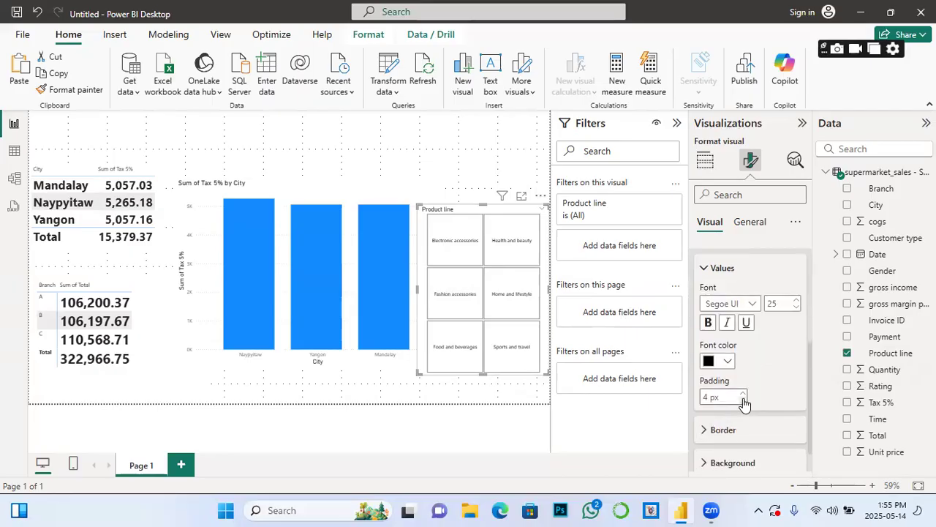
click(743, 396)
scroll(695, 398, down, 1)
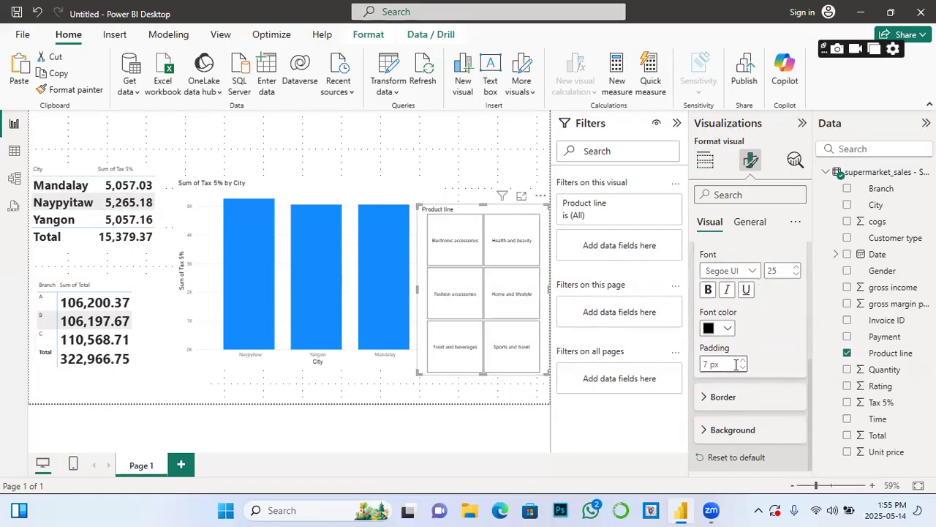
click(711, 430)
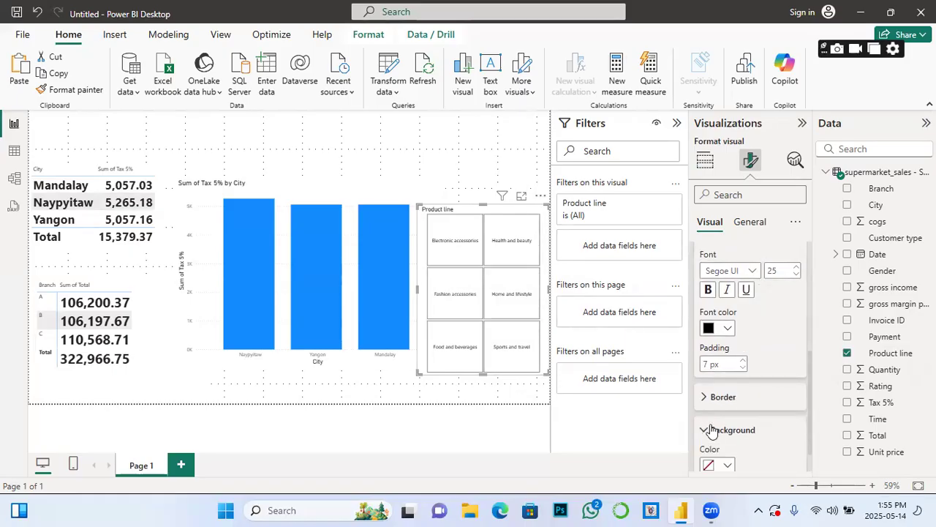
click(754, 271)
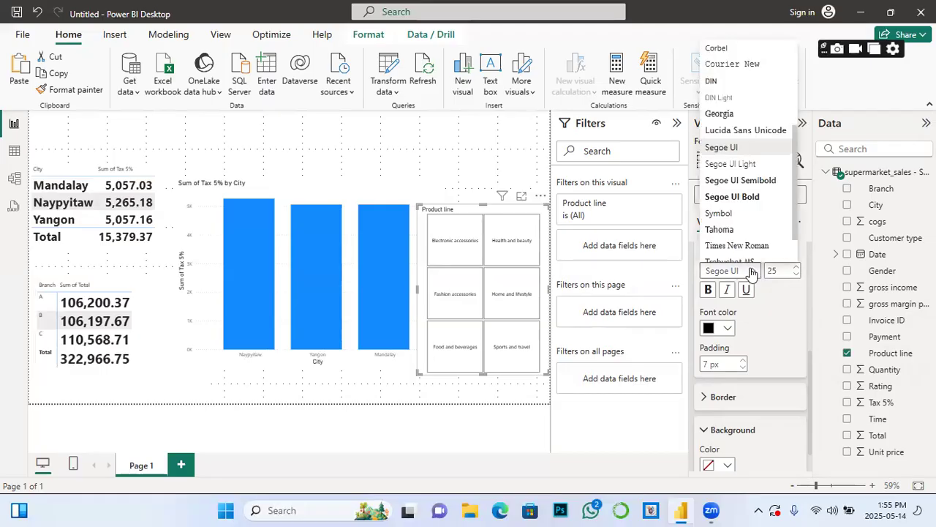
click(727, 195)
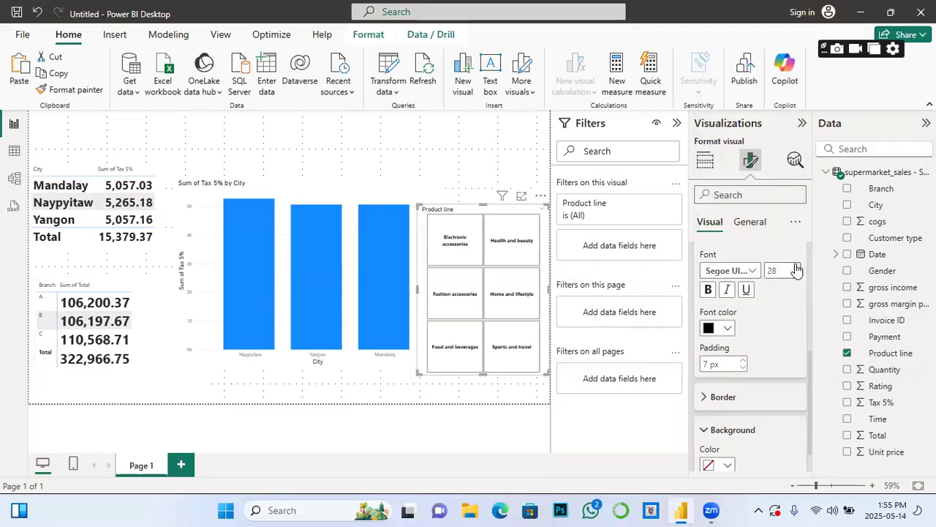
Step: Fill the Product line slicer tiles dark navy and make their text white
scroll(730, 401, down, 1)
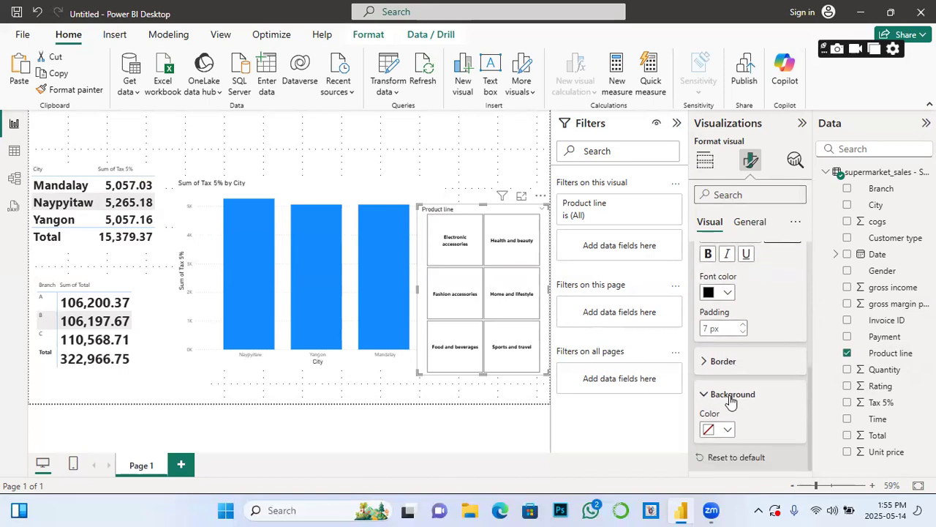
click(727, 430)
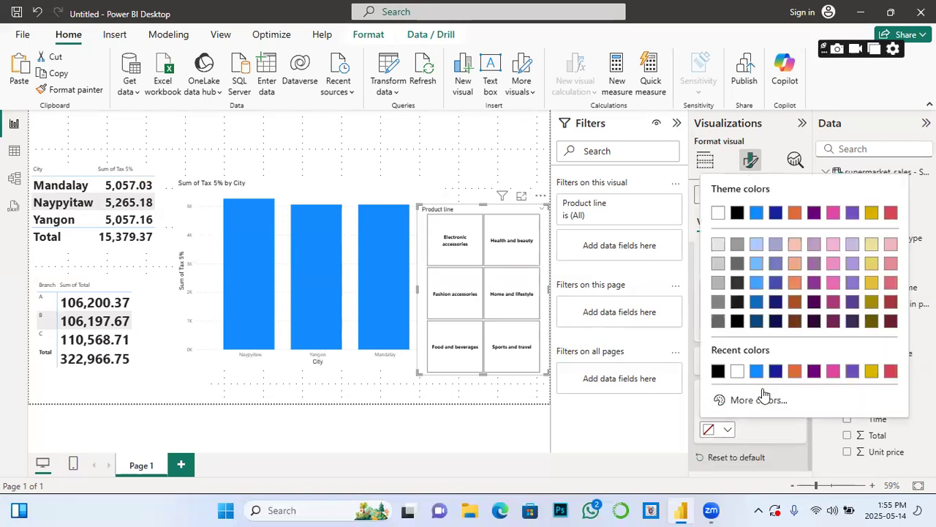
click(781, 373)
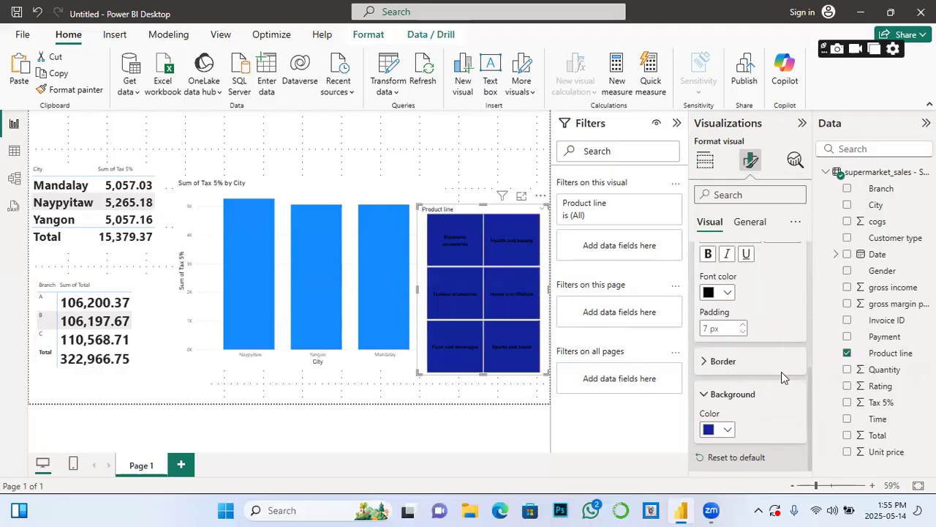
click(729, 293)
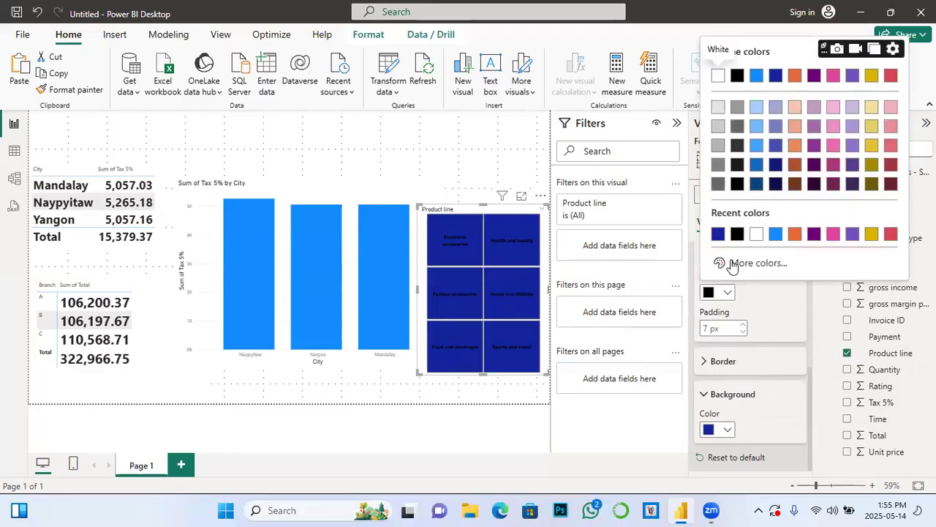
click(753, 237)
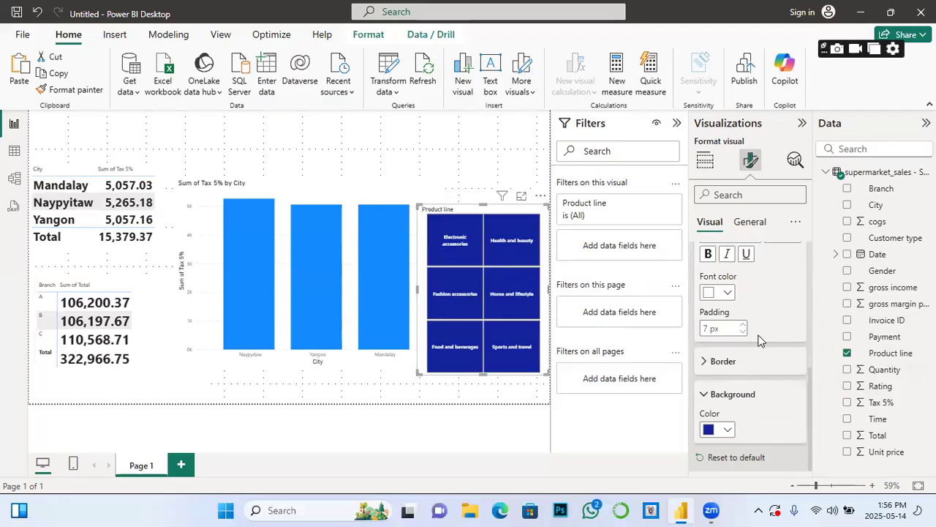
Step: Turn on the slicer's visual background and set its colour to black
click(750, 224)
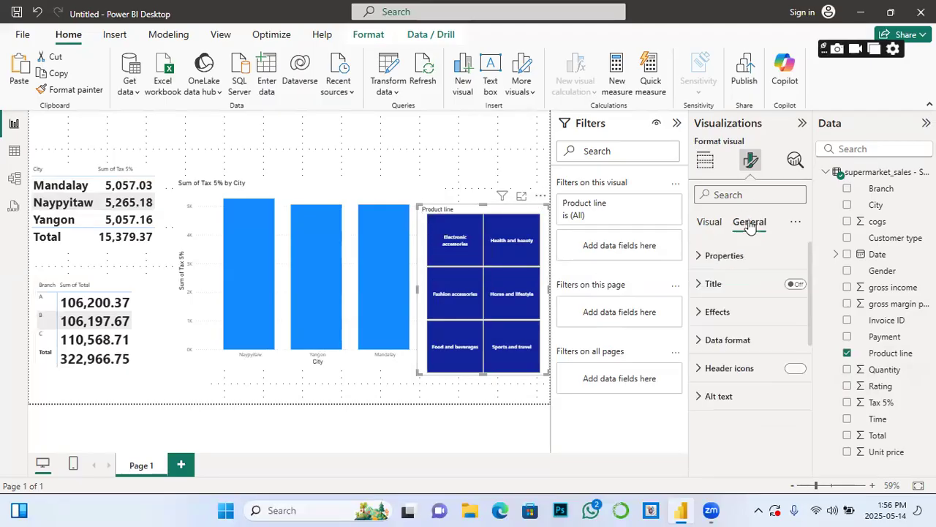
click(701, 318)
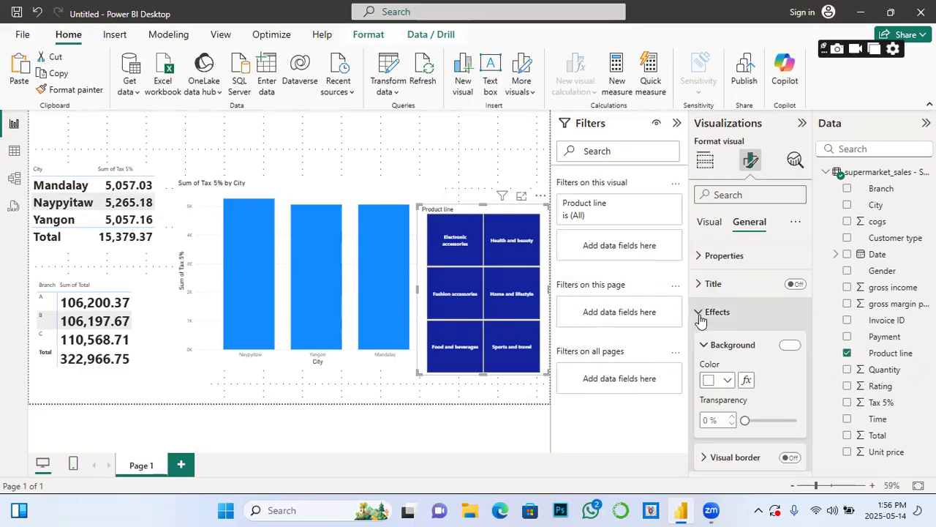
click(727, 381)
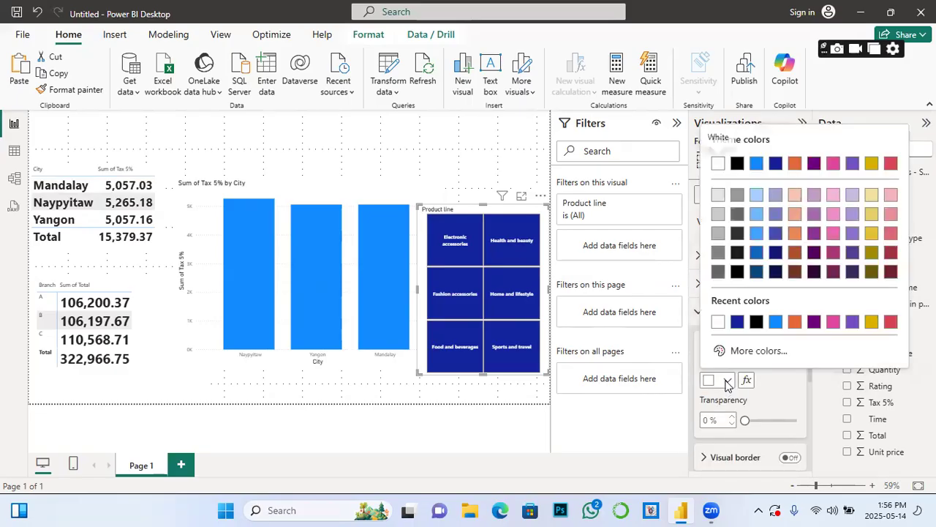
click(756, 322)
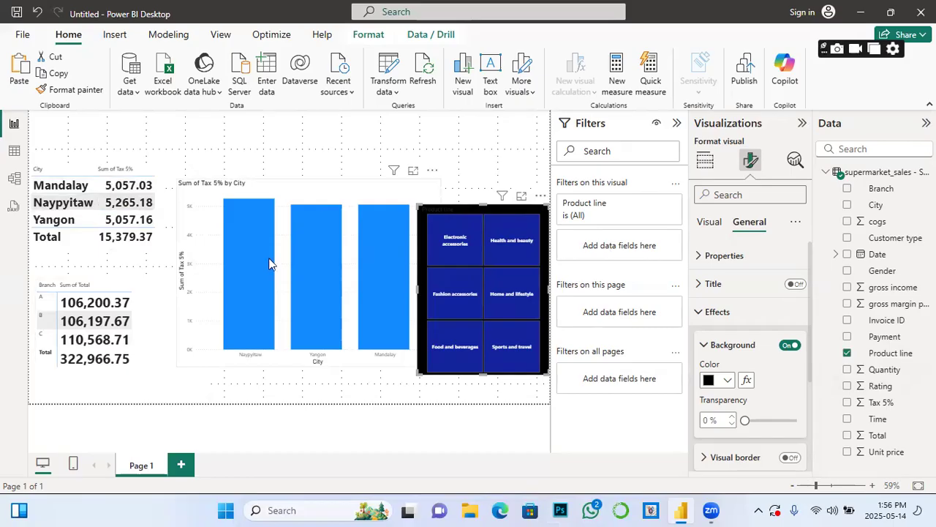
Step: Filter the report using the Electronic accessories, Fashion accessories and Health and beauty slicer tiles
click(457, 244)
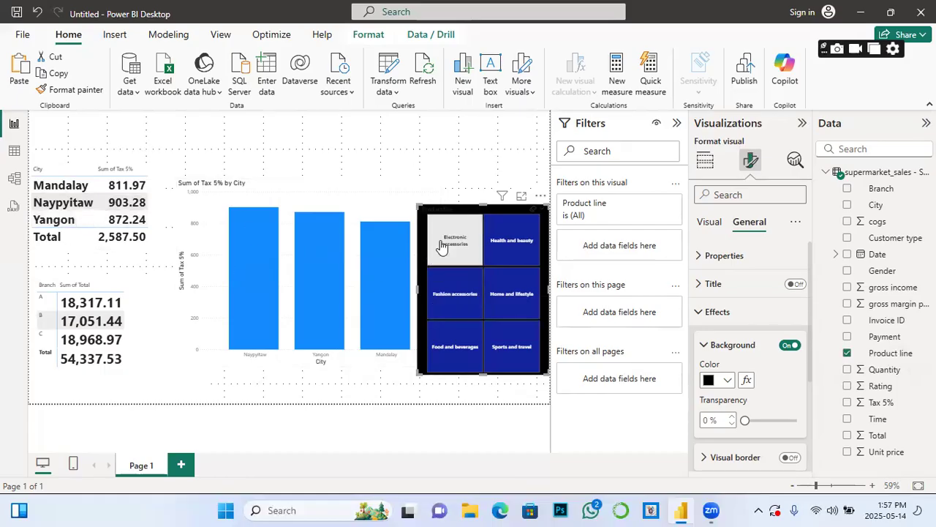
click(451, 295)
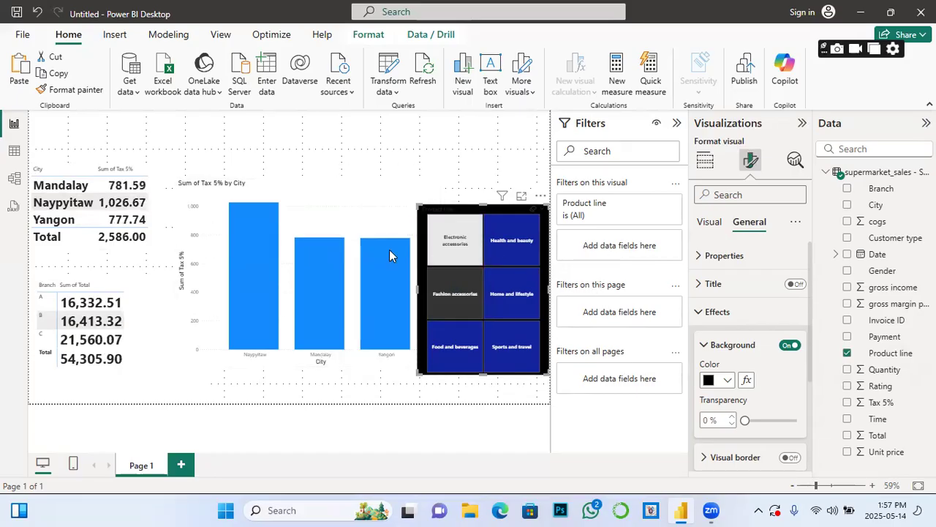
ctrl+click(468, 252)
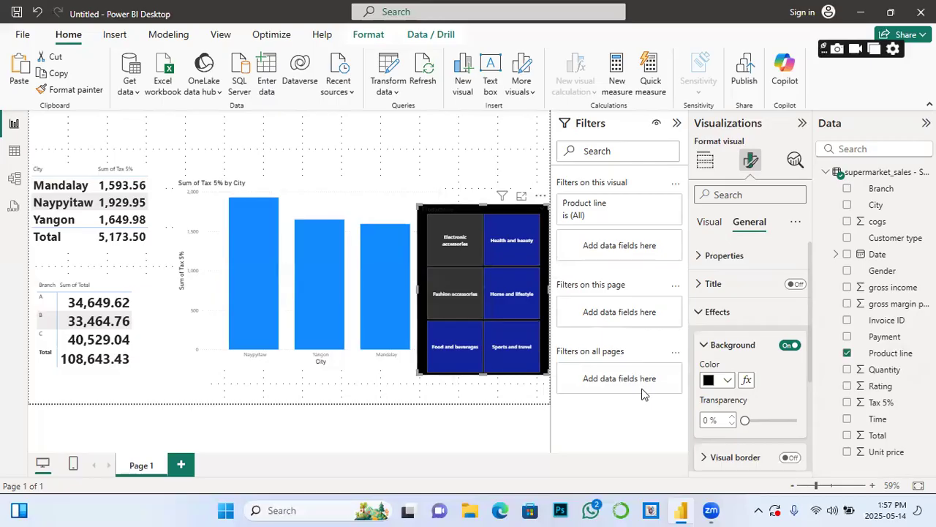
click(519, 252)
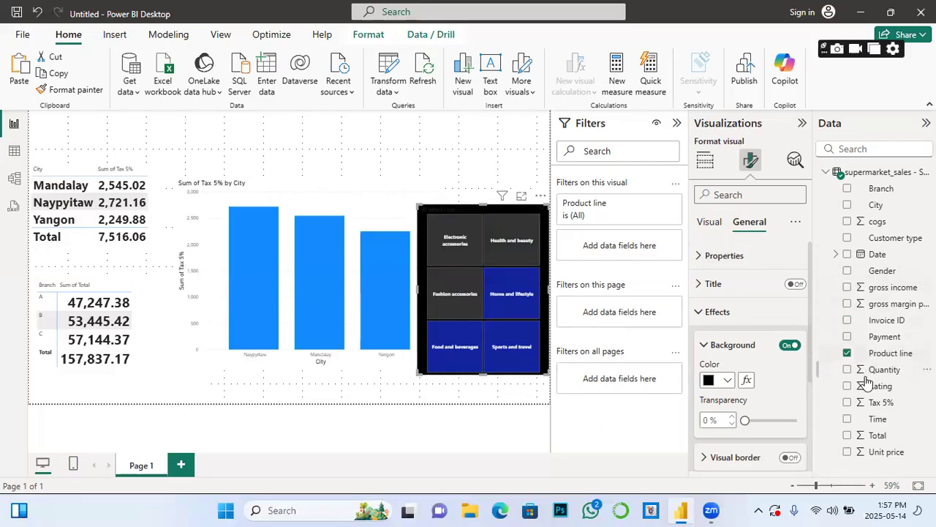
scroll(819, 453, down, 3)
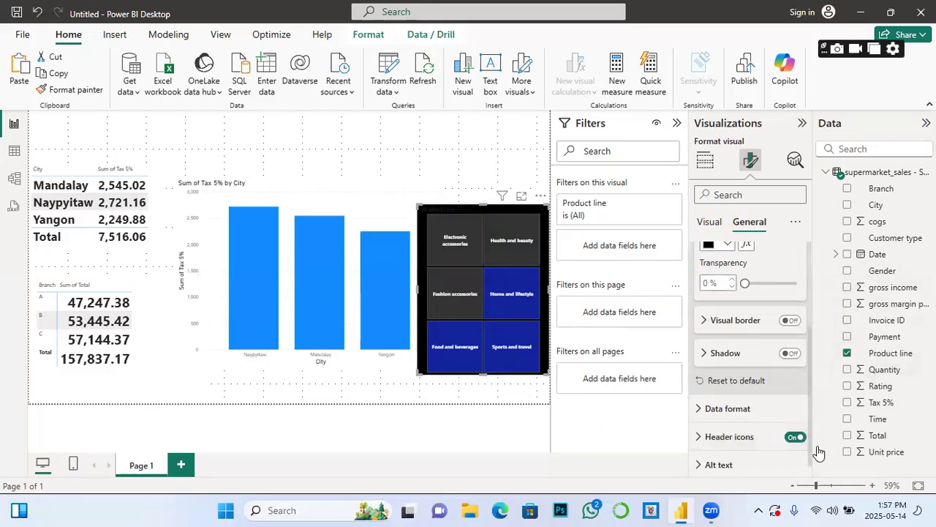
Step: Move the Product line slicer up 5 px and select only the Sports and travel tile
click(717, 228)
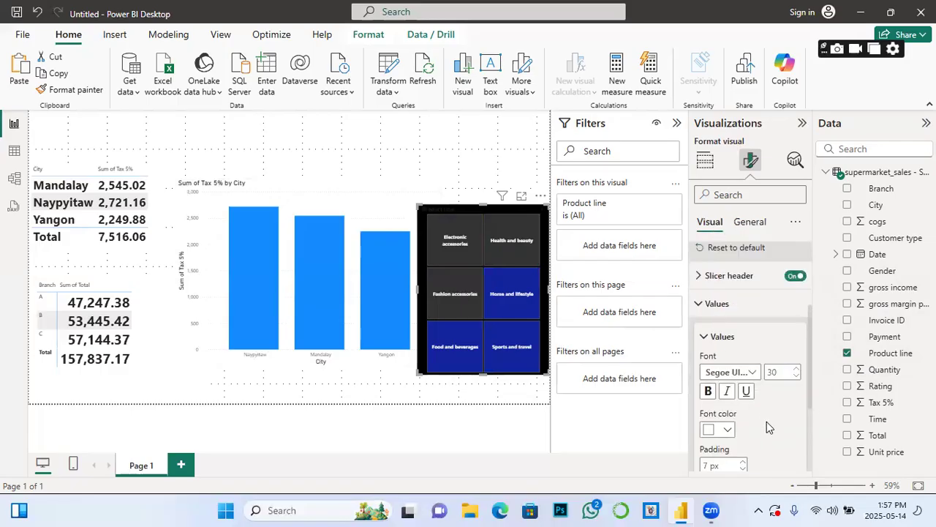
scroll(768, 427, down, 3)
mouse_move(509, 208)
mouse_down()
mouse_move(510, 162)
mouse_move(508, 205)
mouse_up()
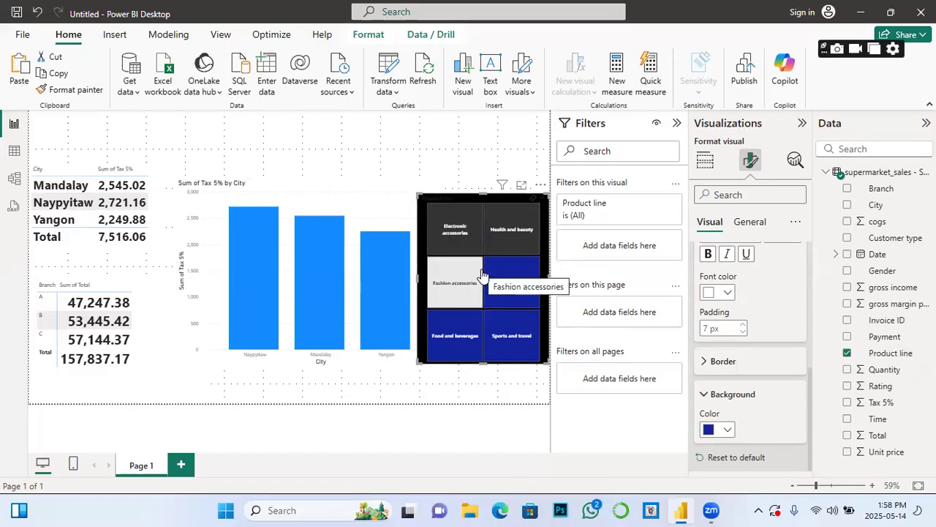
click(519, 336)
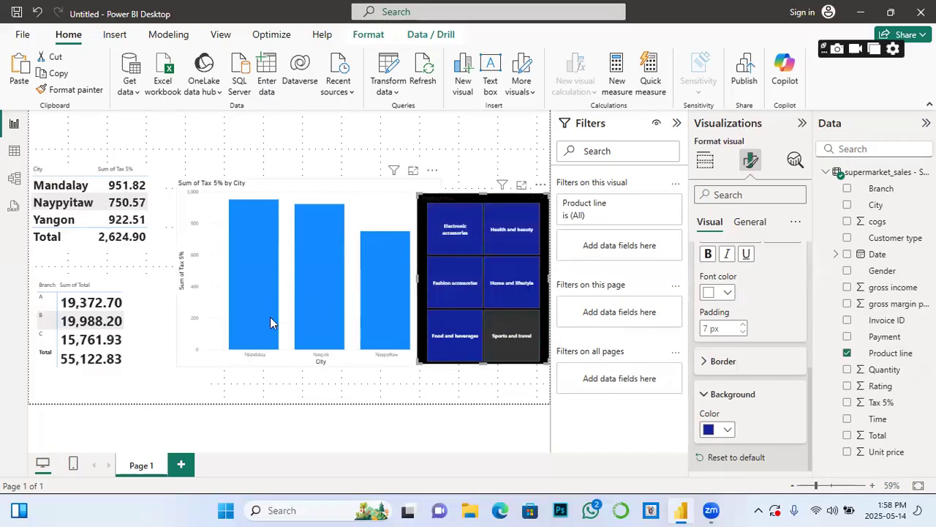
mouse_move(321, 238)
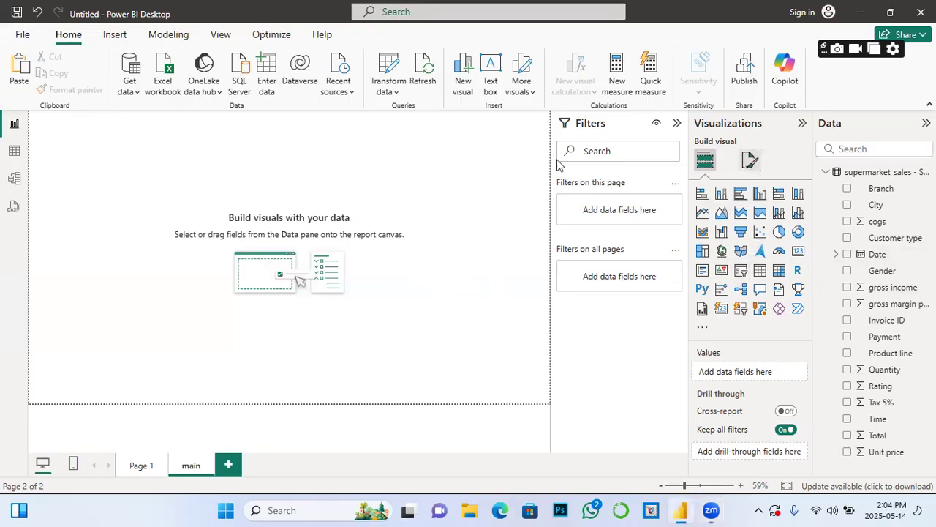
Step: Add an enlarged clustered bar chart plotting Sum of gross income by City for Naypyitaw, Yangon and Mandalay
click(741, 195)
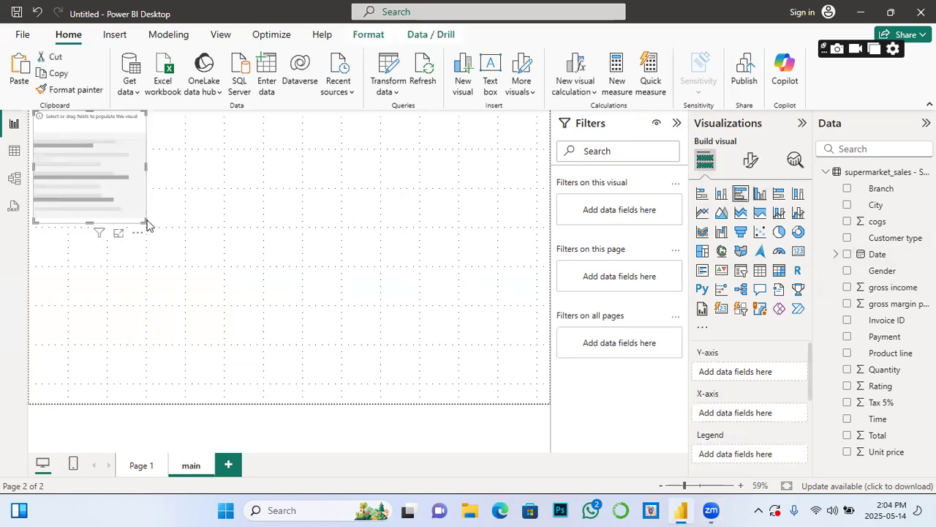
drag(145, 222, 382, 377)
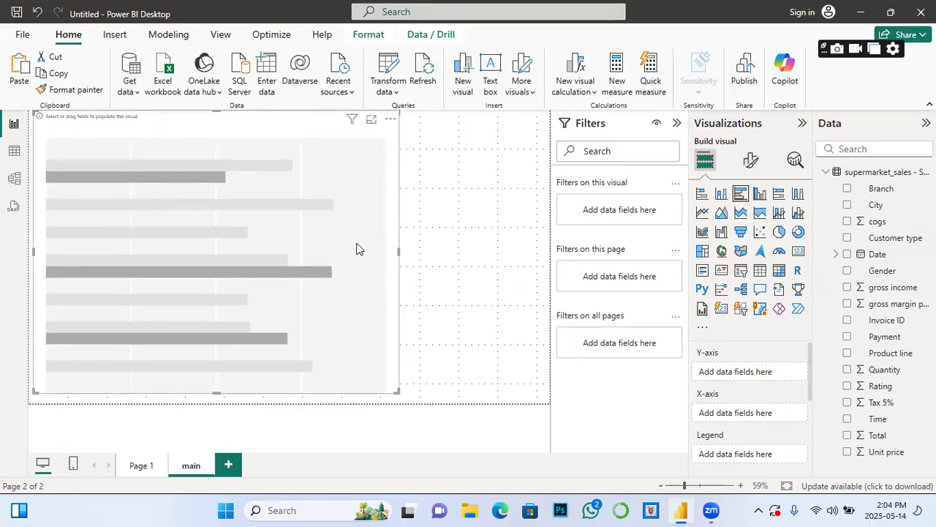
drag(357, 249, 373, 249)
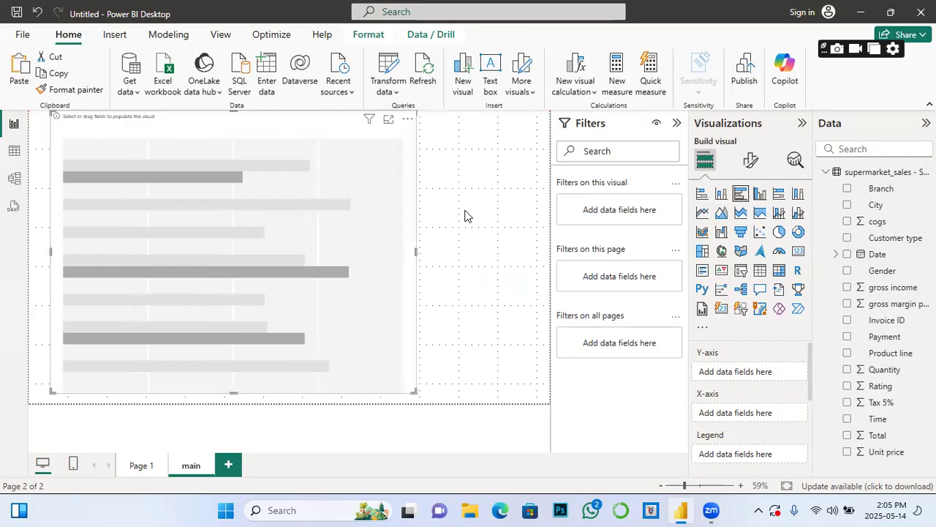
click(848, 205)
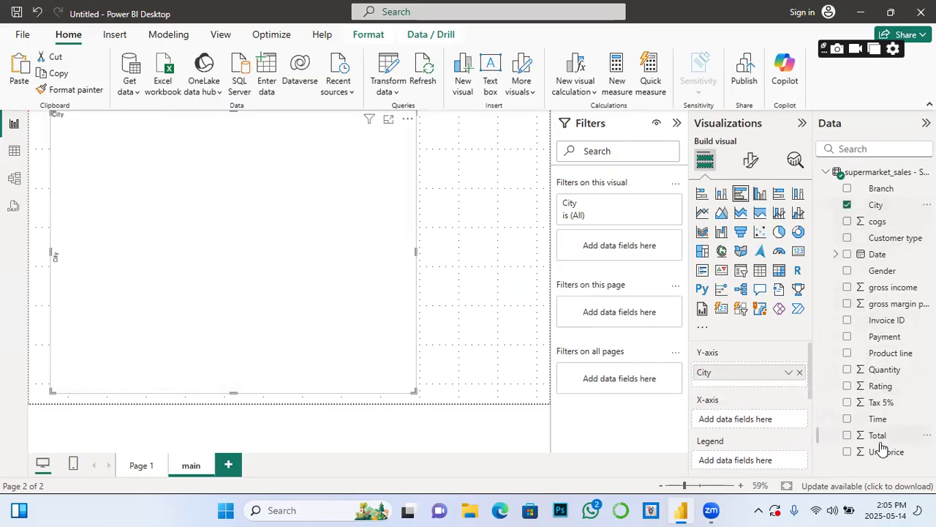
click(848, 288)
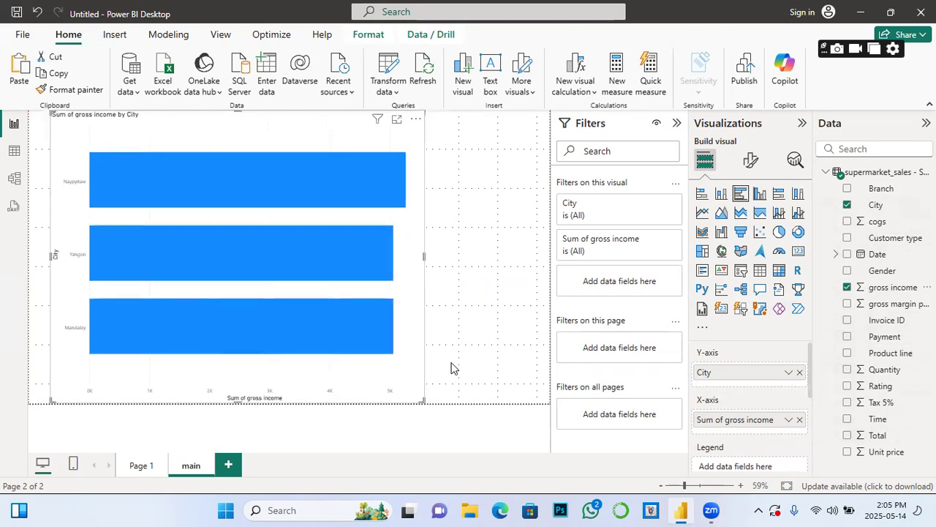
Step: Review the gross income by City bar chart, where Naypyitaw leads Yangon and Mandalay
mouse_move(305, 183)
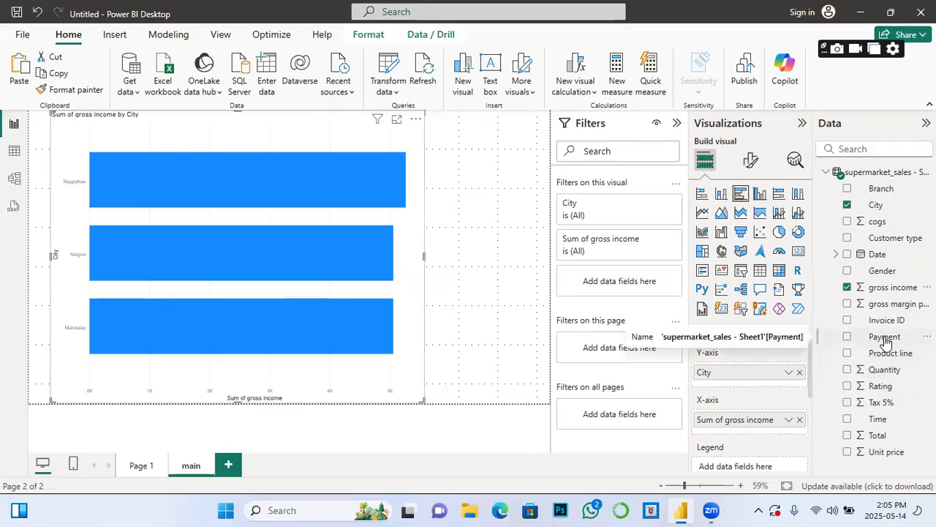
mouse_move(373, 183)
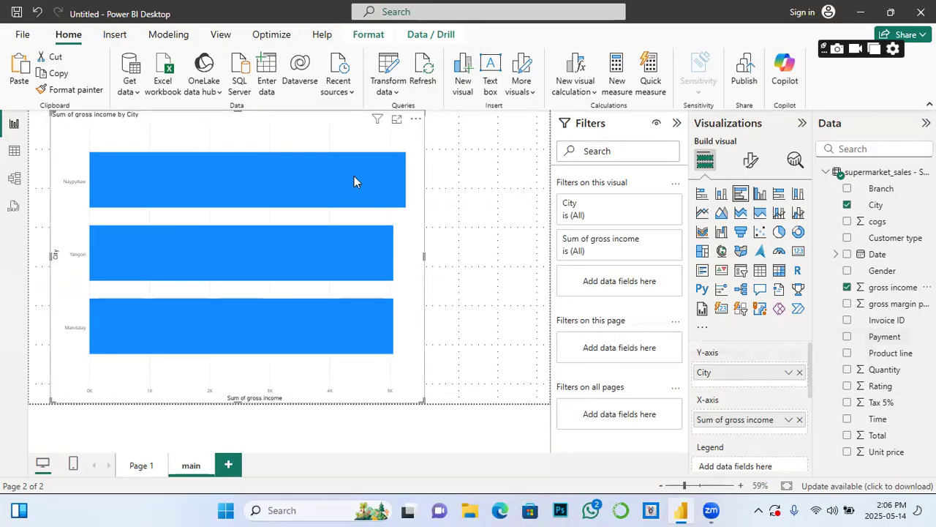
mouse_move(339, 173)
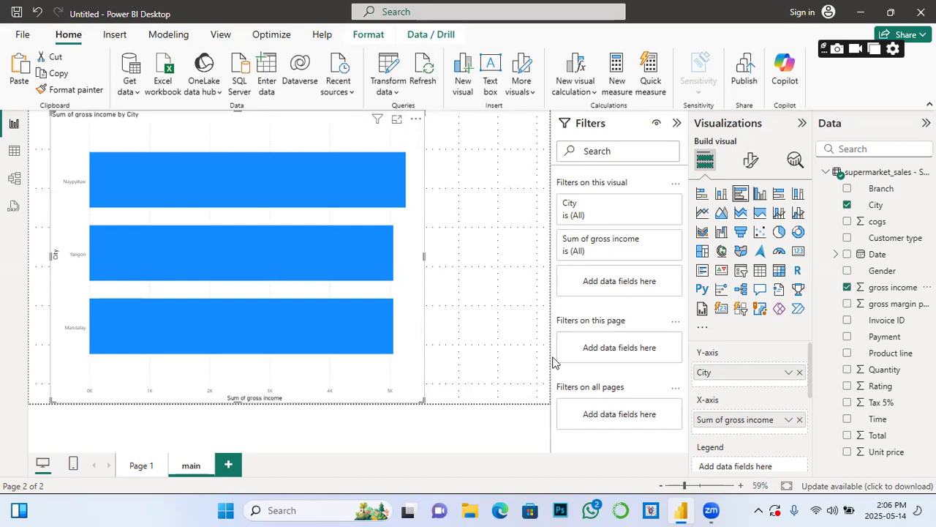
Step: Add a new page, rename it from Page 2 to 'detail', and return to main
click(228, 466)
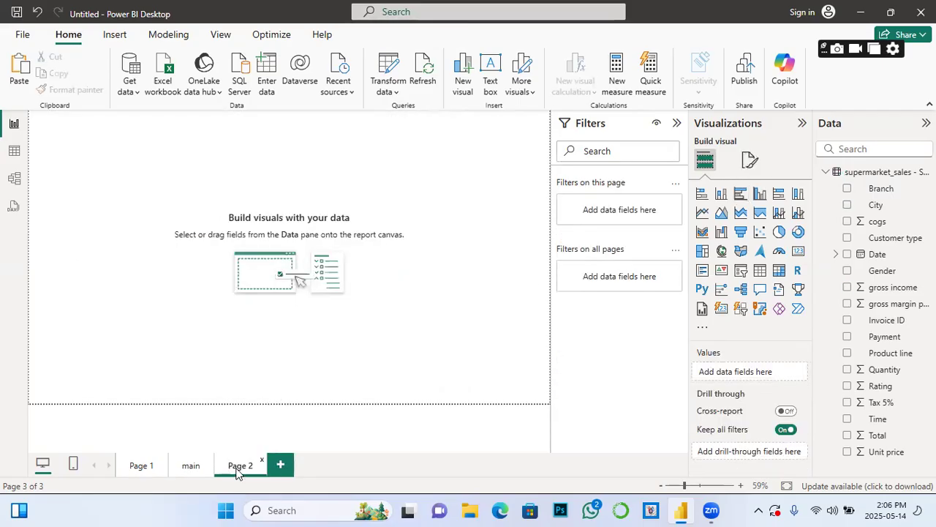
double_click(255, 466)
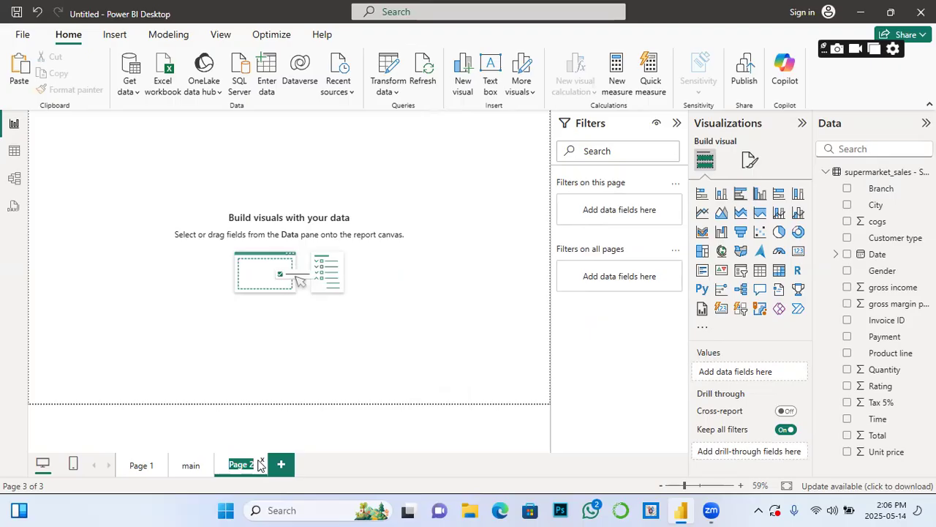
text(detail)
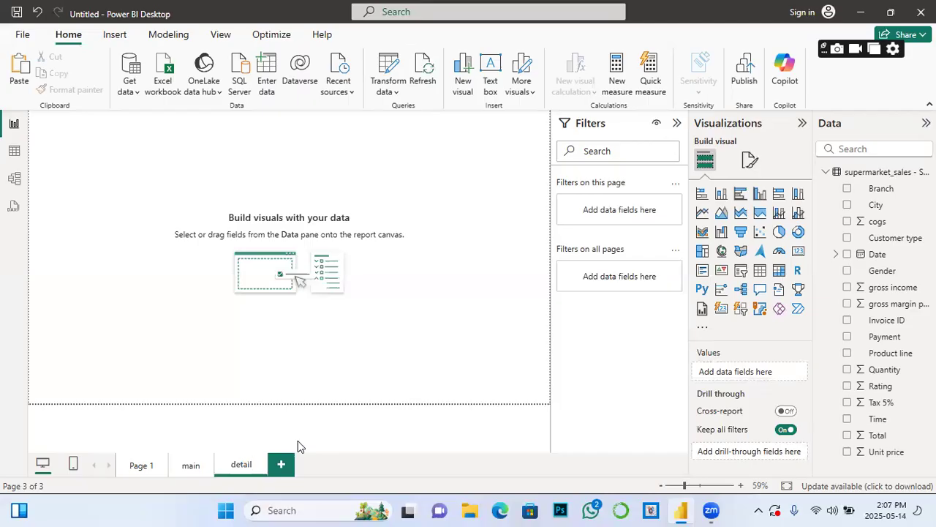
click(185, 466)
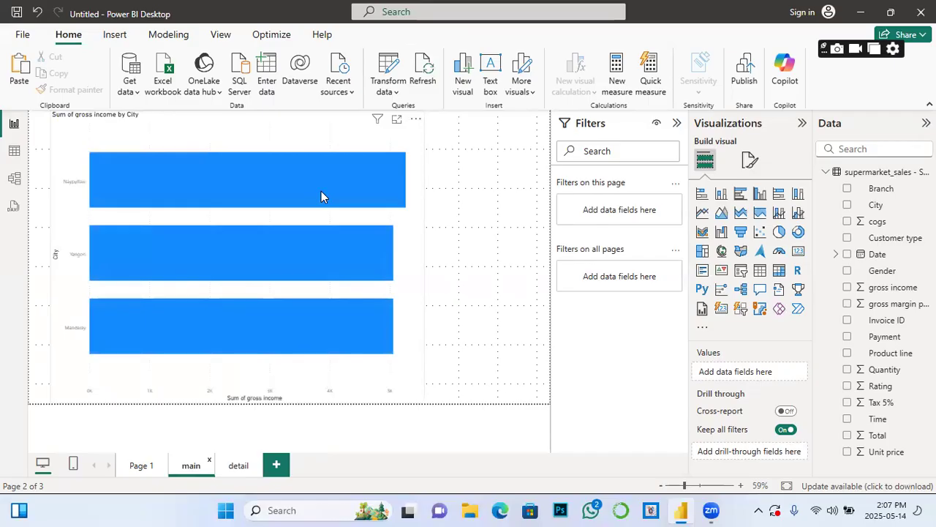
Step: Switch between the main and detail pages, then add an empty table visual to detail
click(237, 466)
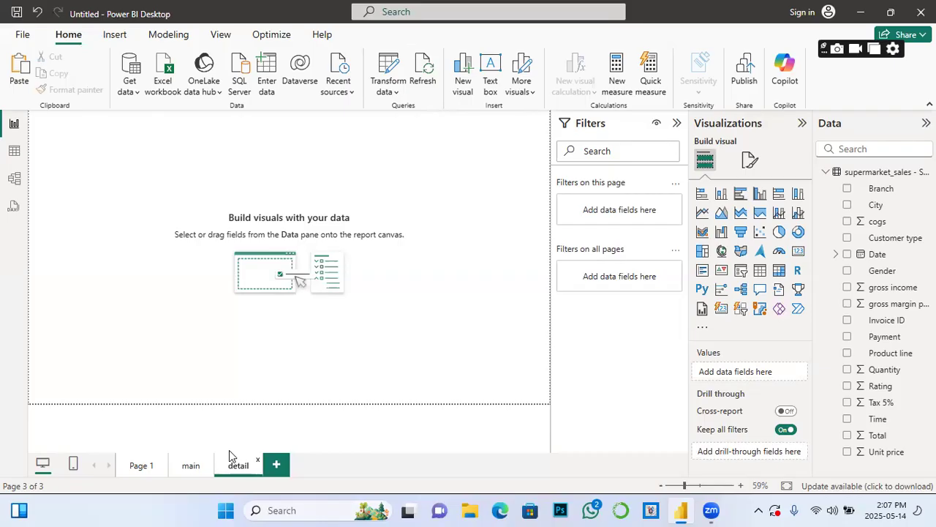
click(193, 469)
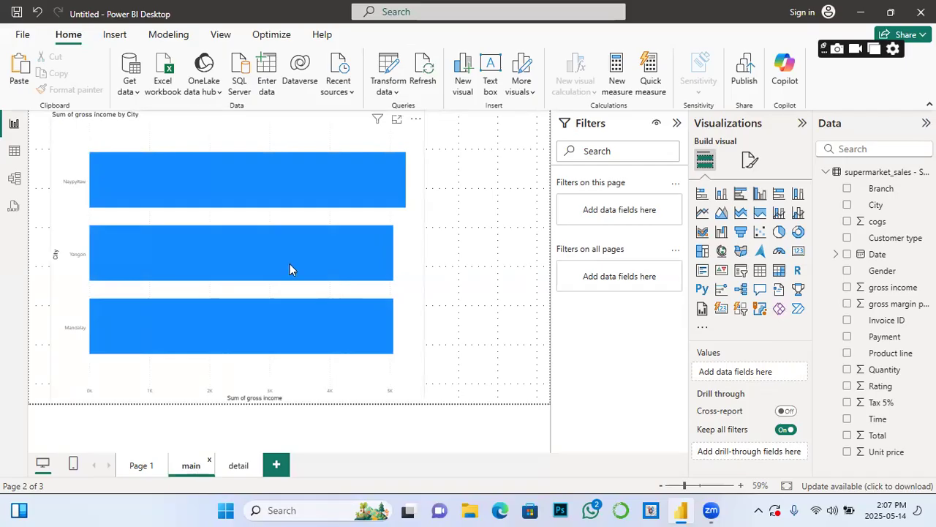
mouse_move(314, 169)
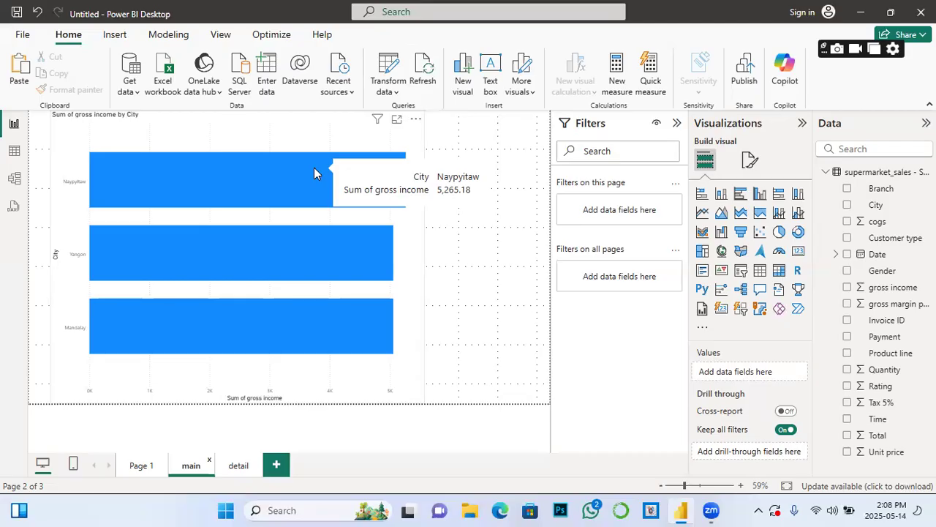
click(237, 466)
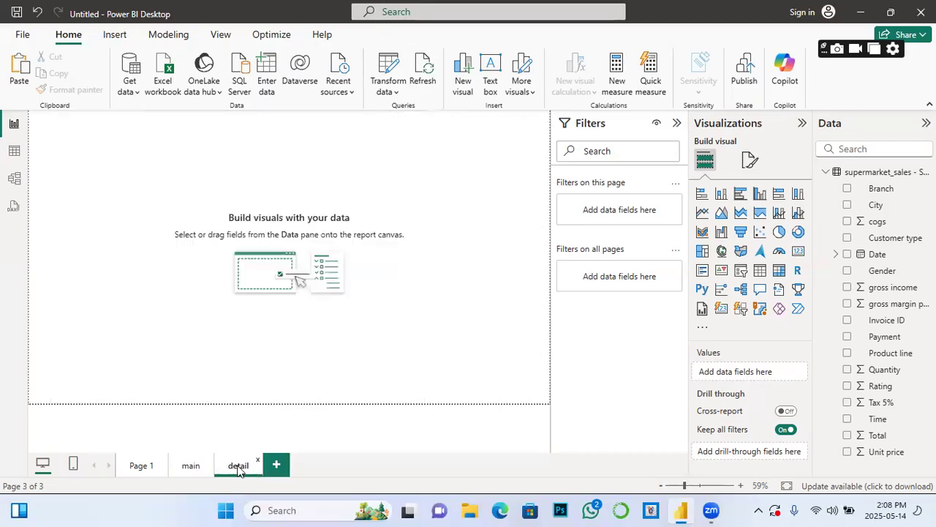
click(760, 270)
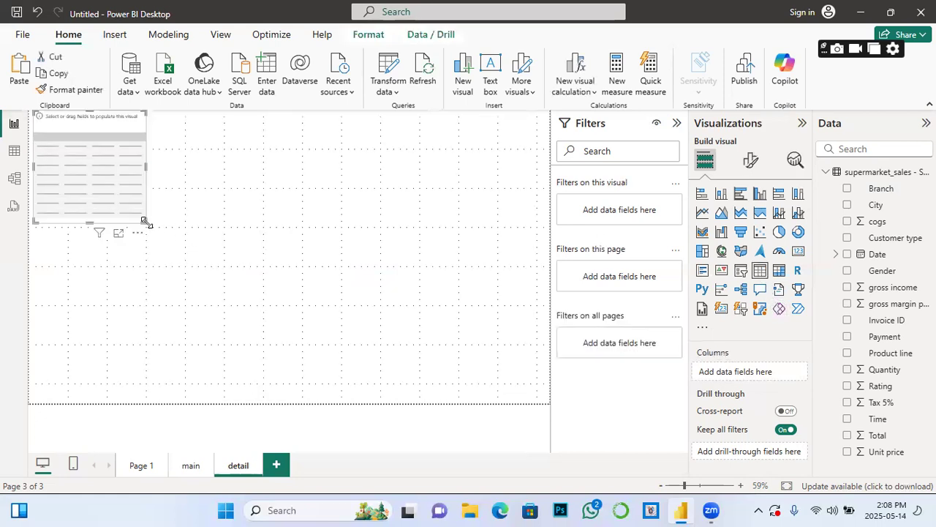
Step: Build a Product line table with Sum of gross income, sized to fit its six rows
drag(145, 222, 206, 357)
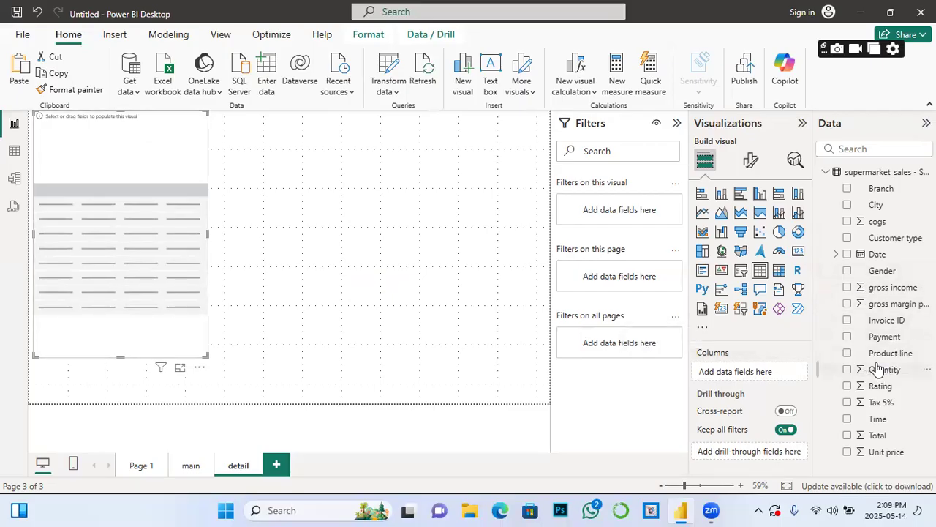
click(847, 353)
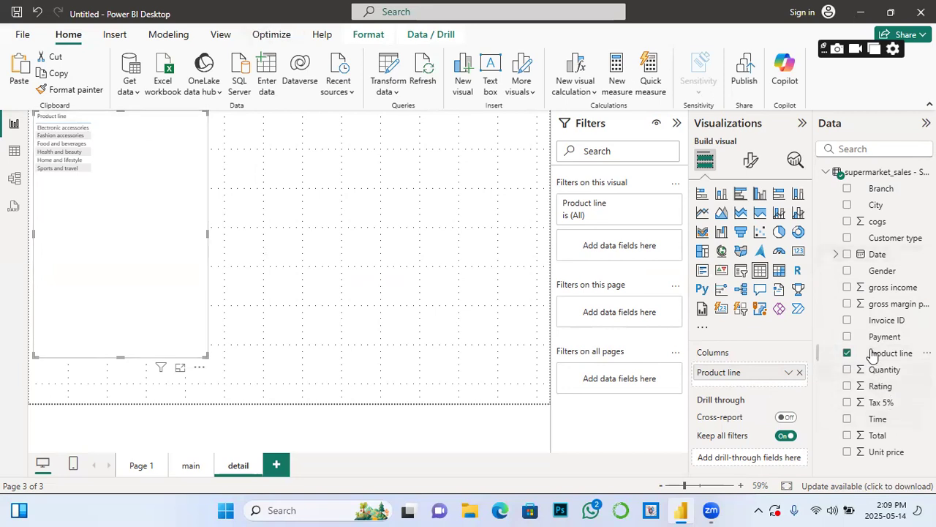
click(847, 287)
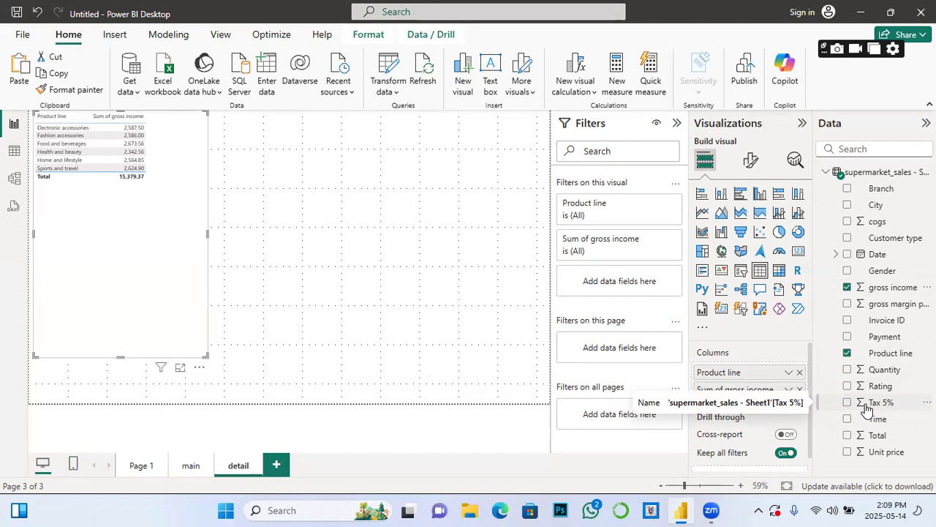
drag(207, 356, 147, 235)
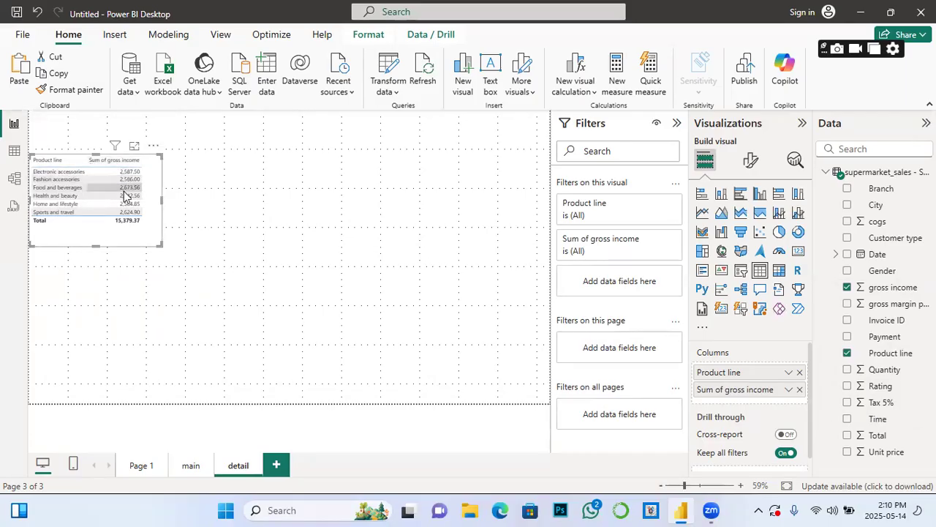
click(345, 220)
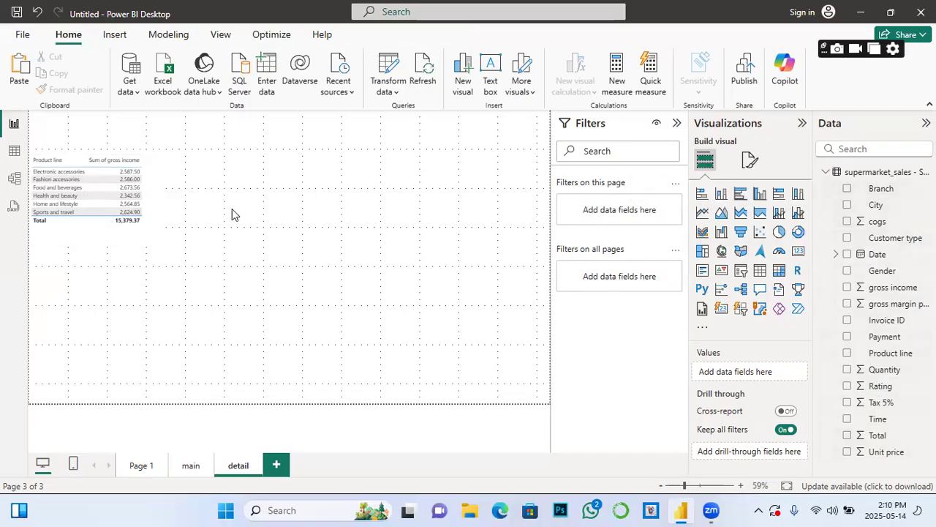
Step: Add a Gender table of Sum of gross income (Female 7,994.43, Male 7,384.94) beside Product line
drag(760, 271, 132, 256)
drag(108, 286, 246, 177)
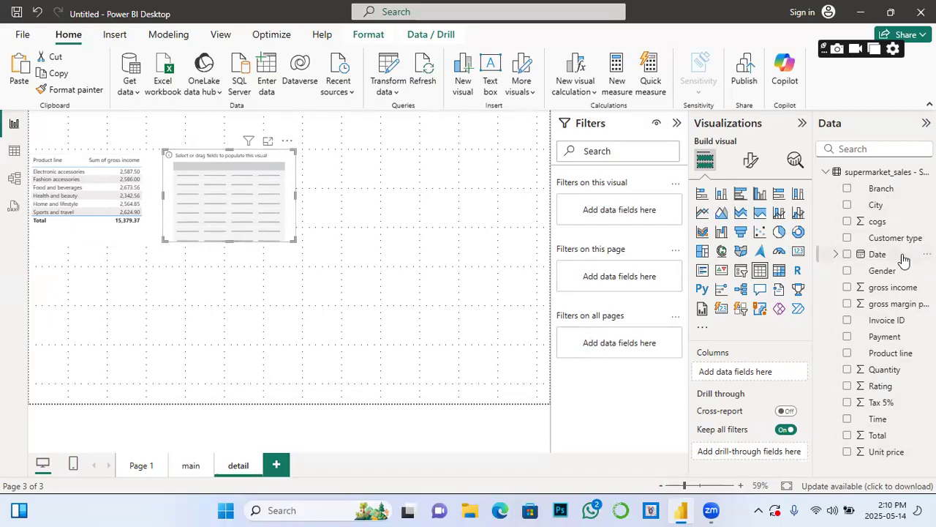
click(847, 271)
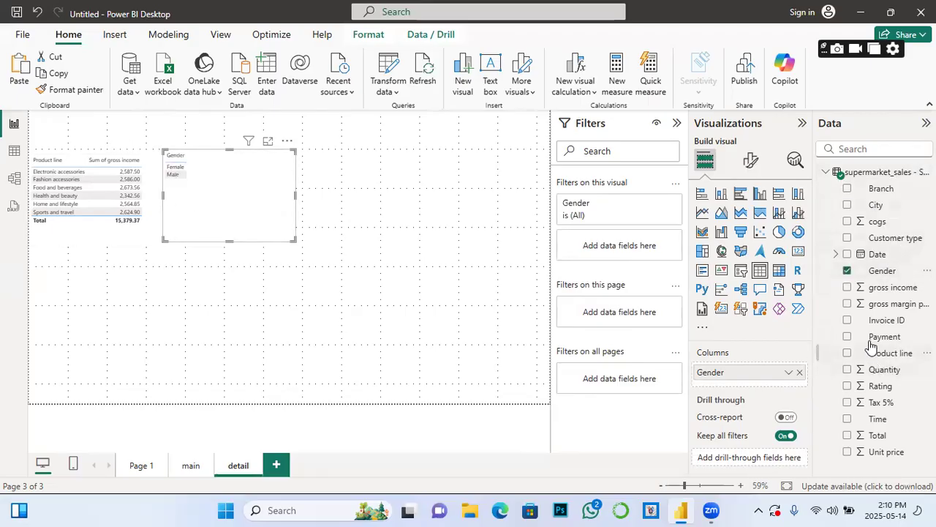
click(847, 287)
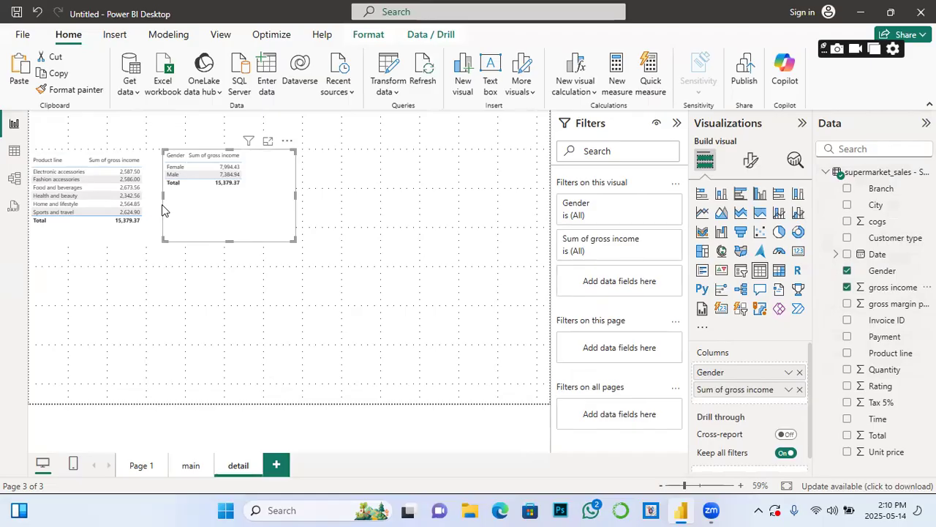
click(358, 202)
click(764, 279)
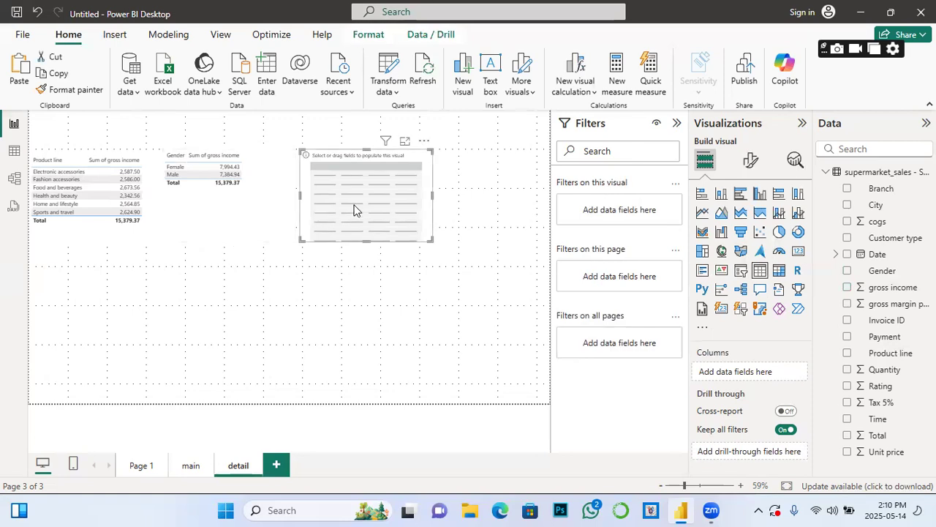
Step: Fill the third table with Payment and Sum of gross income, then copy that visual
drag(354, 210, 362, 196)
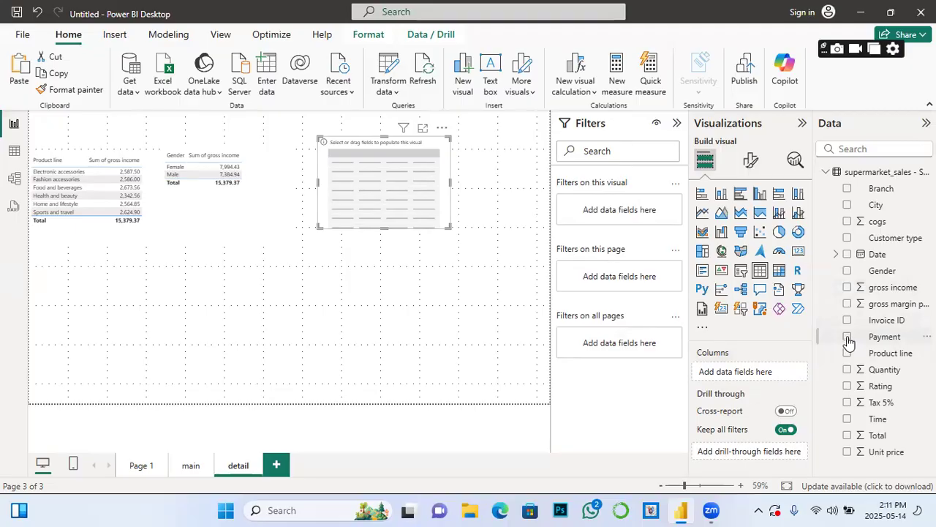
click(848, 339)
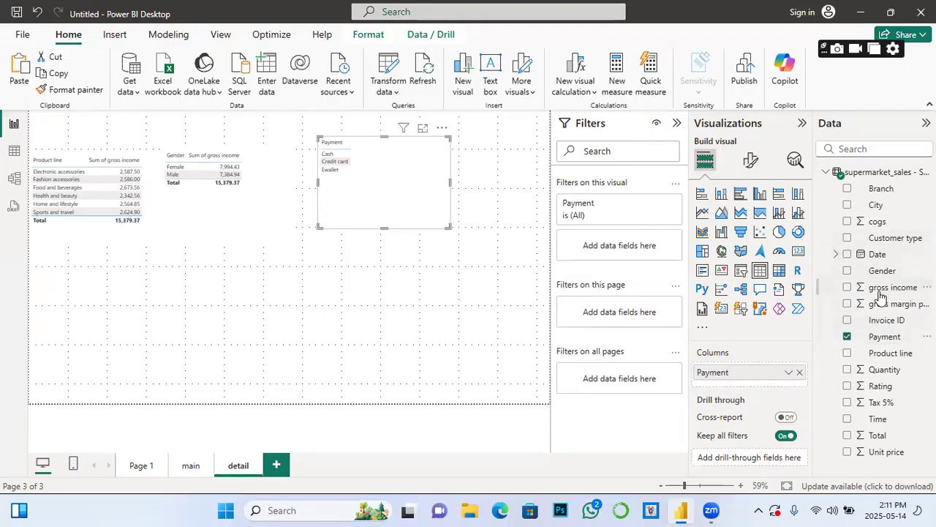
click(848, 288)
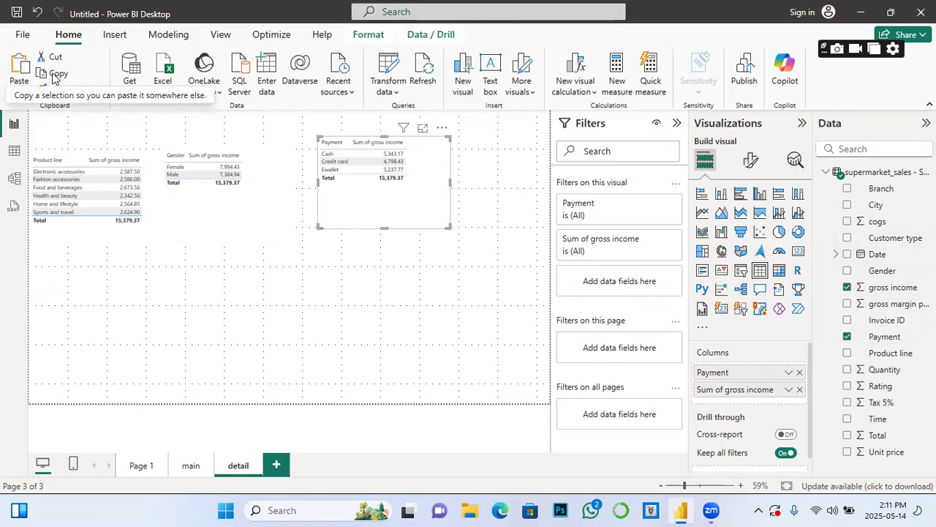
click(19, 77)
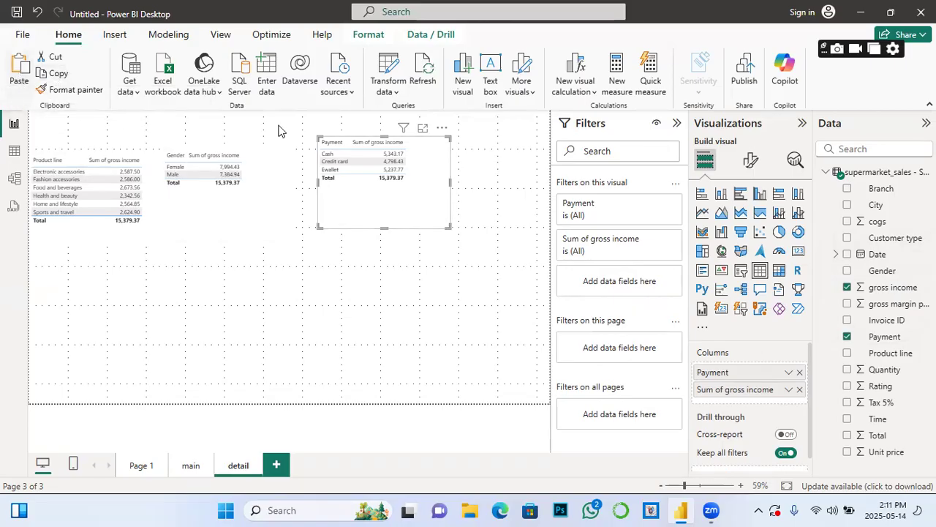
Step: Paste the Payment table below Product line and convert it to a gross income pie chart
drag(424, 212, 193, 379)
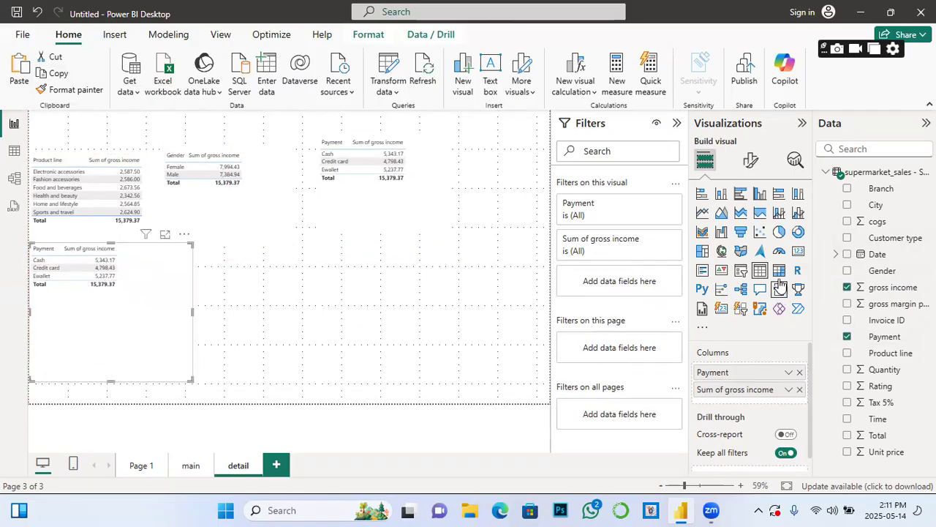
click(740, 194)
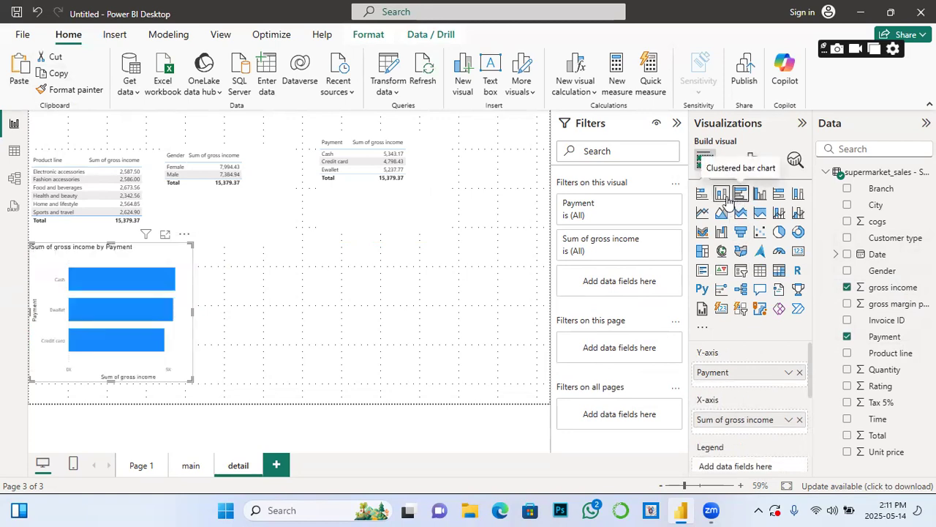
click(776, 236)
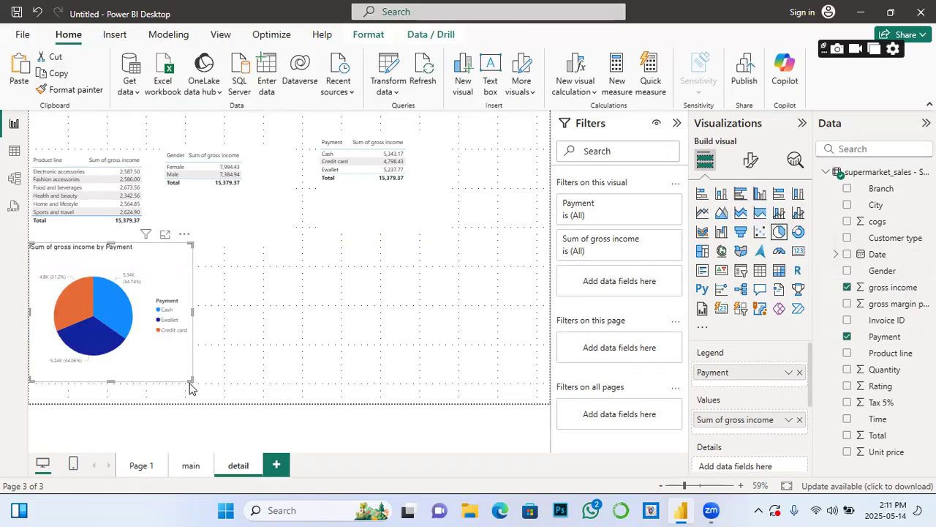
drag(192, 380, 215, 396)
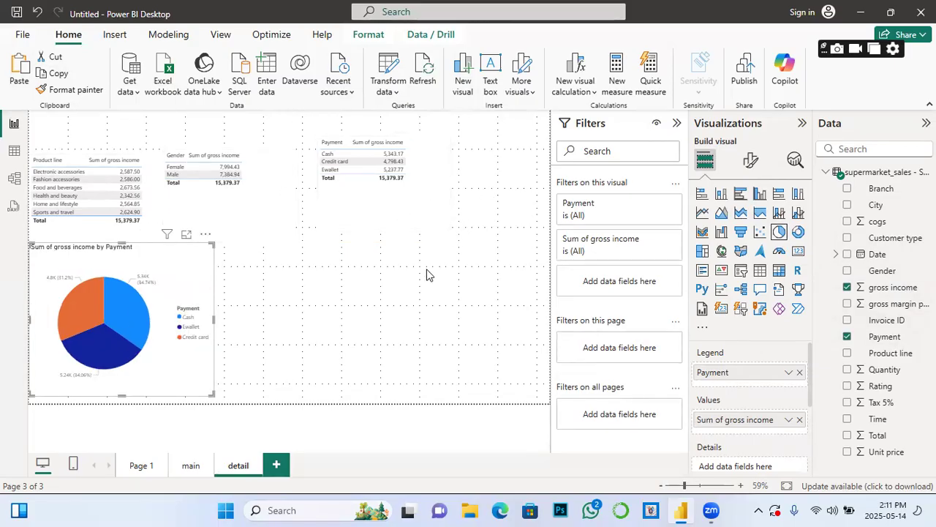
click(380, 272)
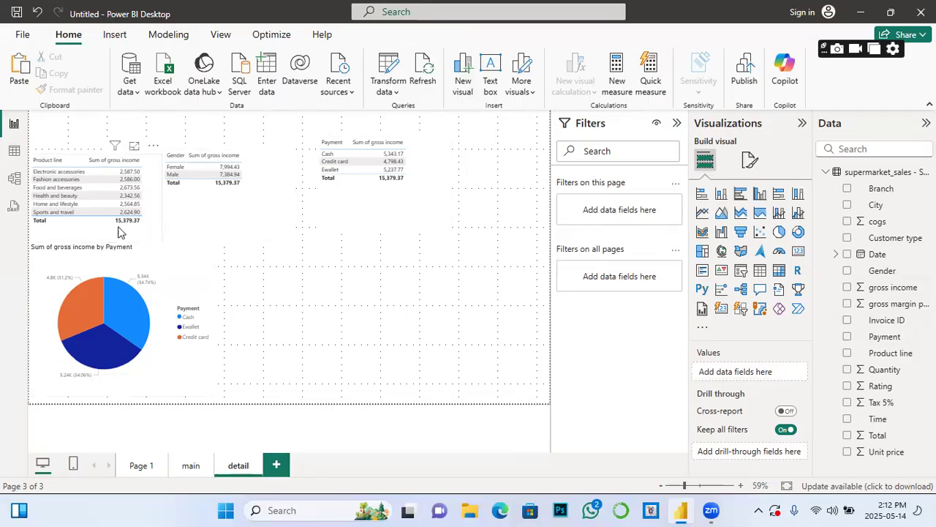
Step: Select the Product line table and drag gross income into the page's drill-through fields
click(106, 221)
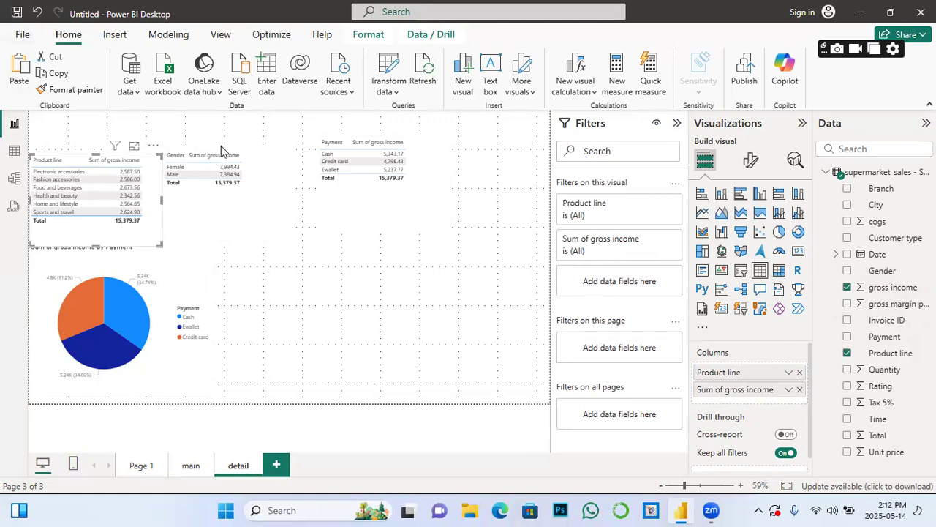
click(241, 151)
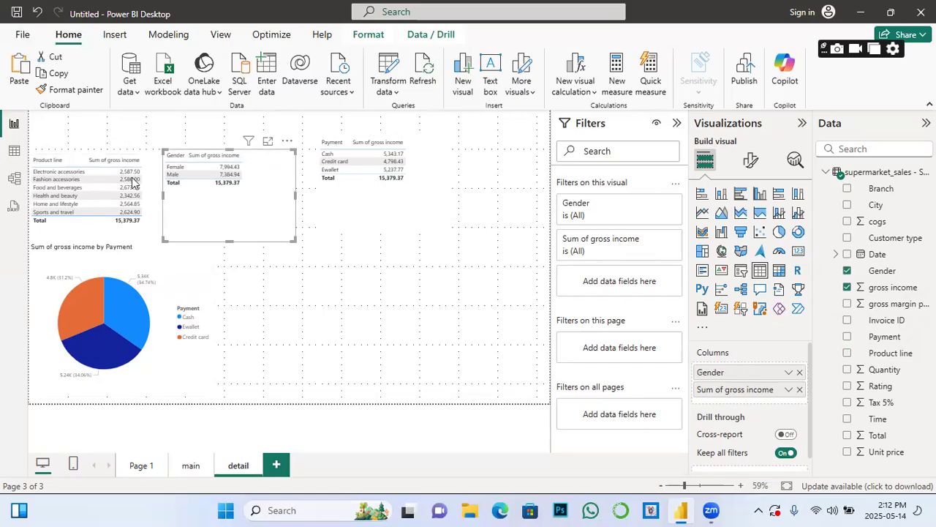
click(104, 225)
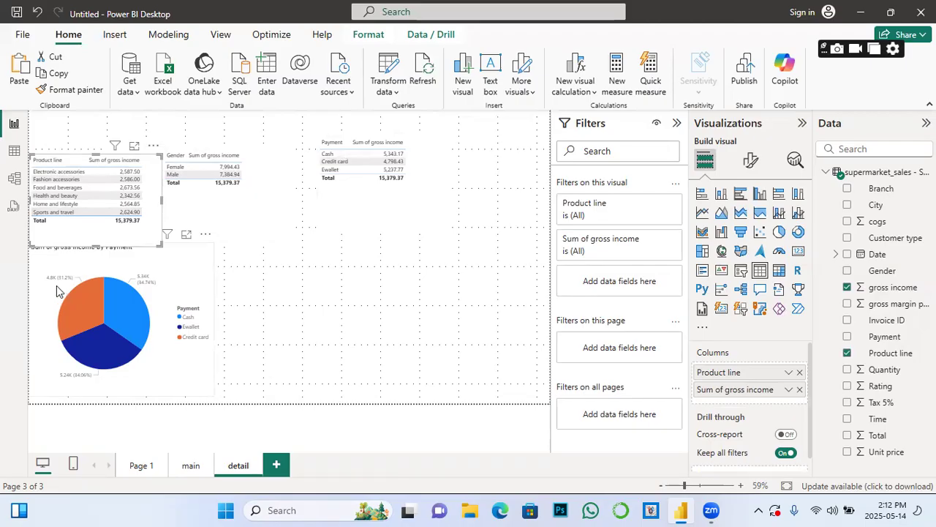
click(362, 253)
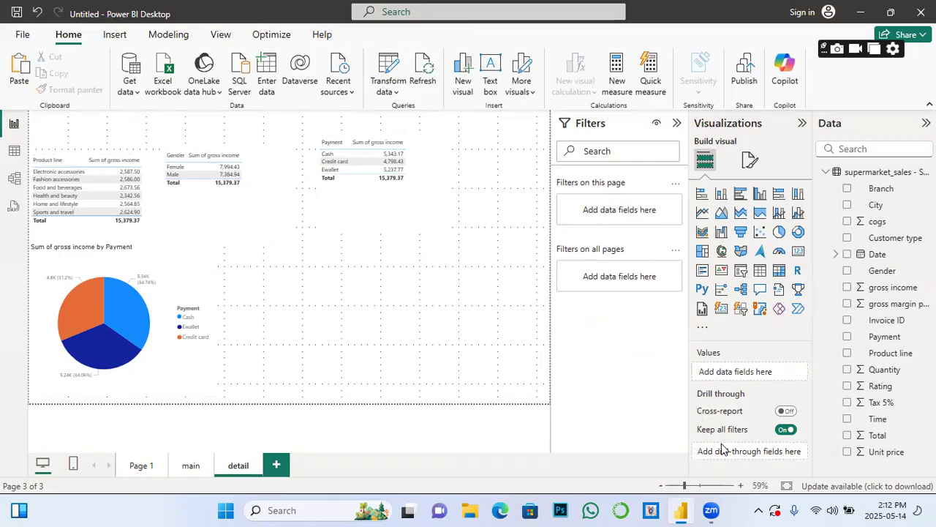
click(160, 226)
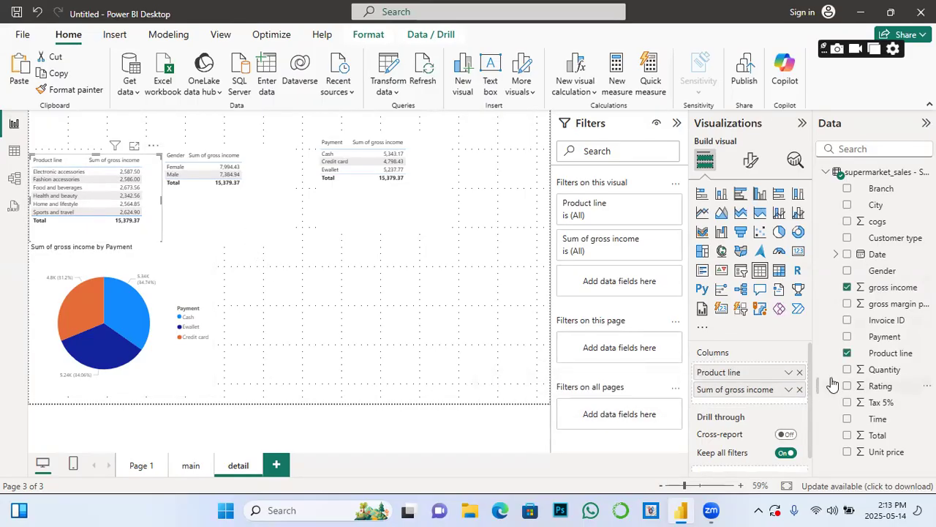
scroll(810, 390, down, 2)
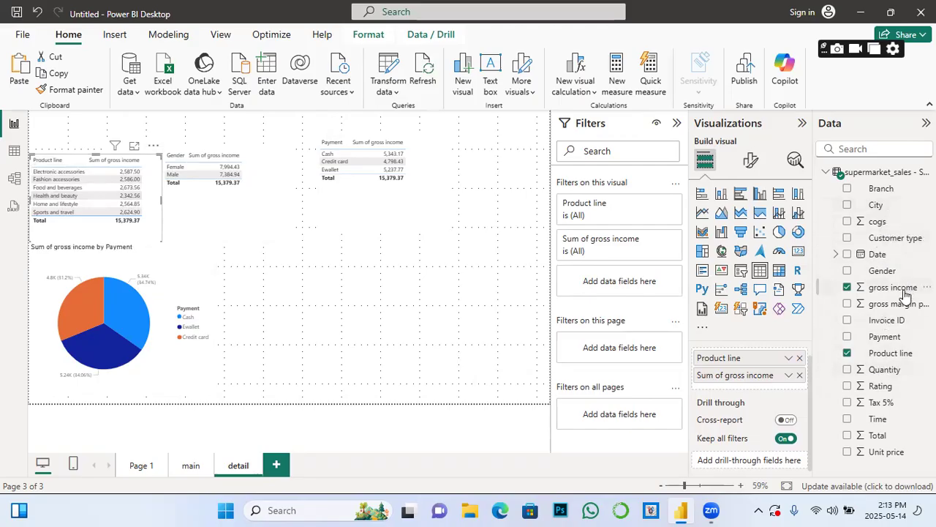
drag(901, 294, 776, 465)
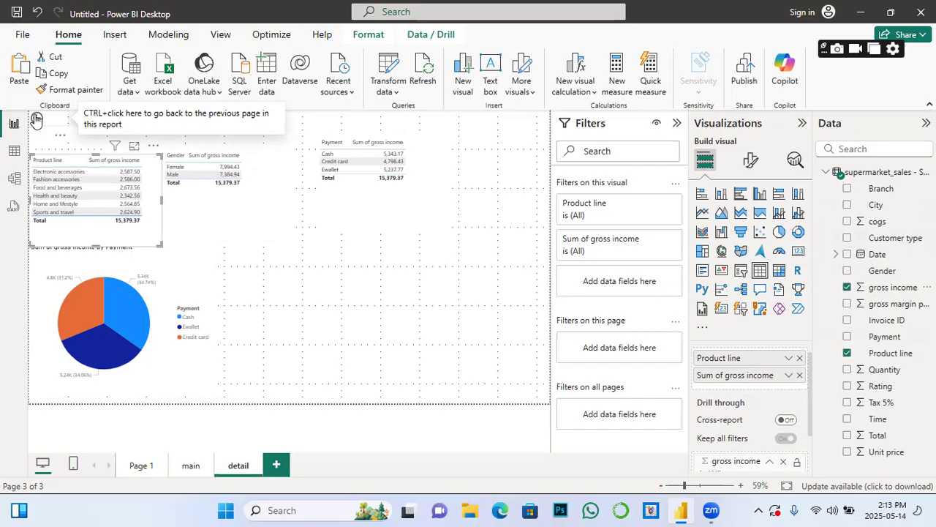
Step: Go back to the main page and open the Naypyitaw bar's Drill through menu
ctrl+click(37, 119)
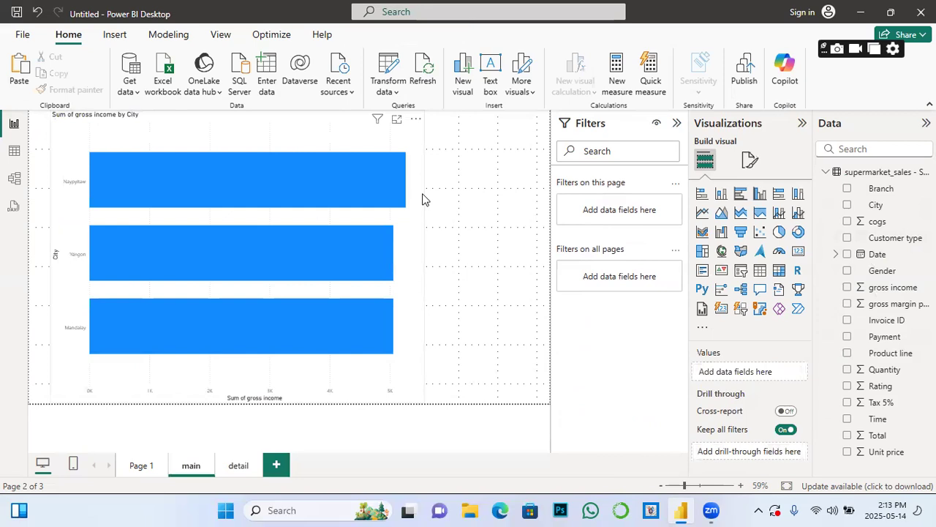
click(289, 182)
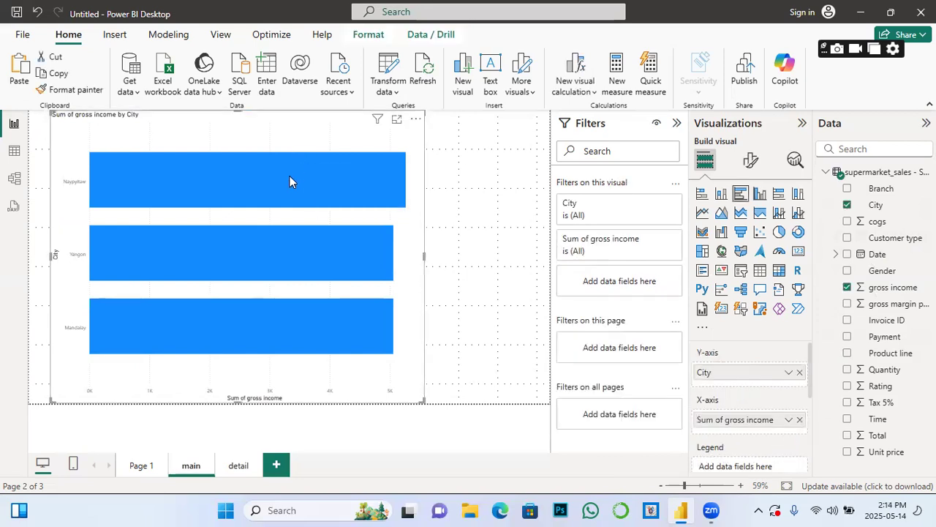
right_click(289, 180)
mouse_move(317, 291)
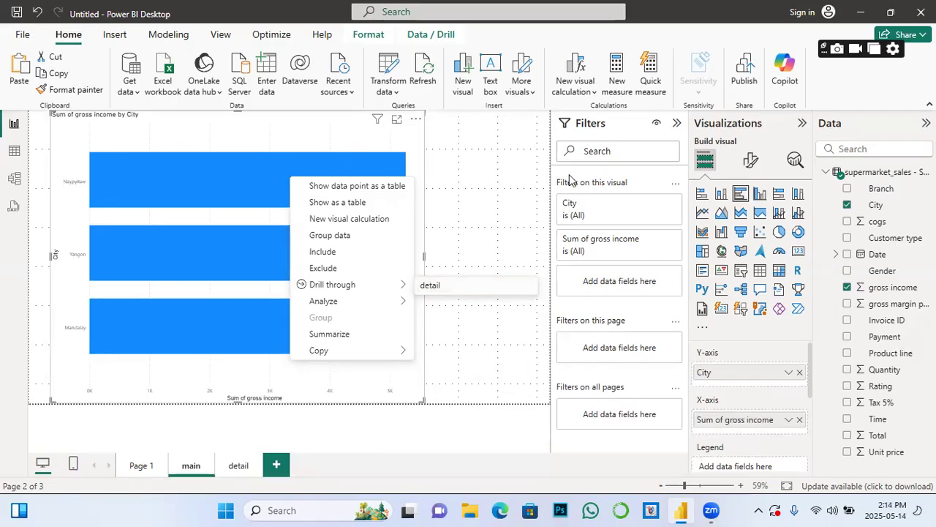
click(495, 183)
mouse_move(327, 170)
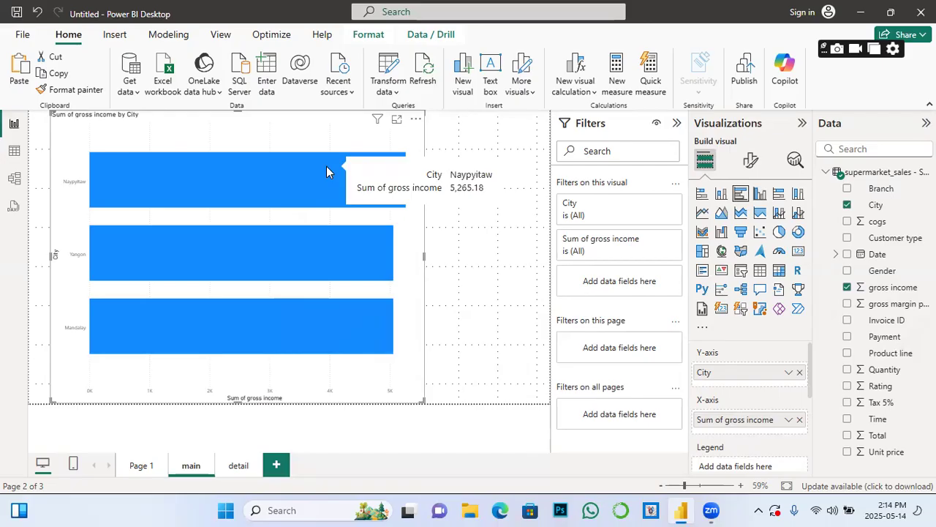
right_click(327, 168)
mouse_move(365, 281)
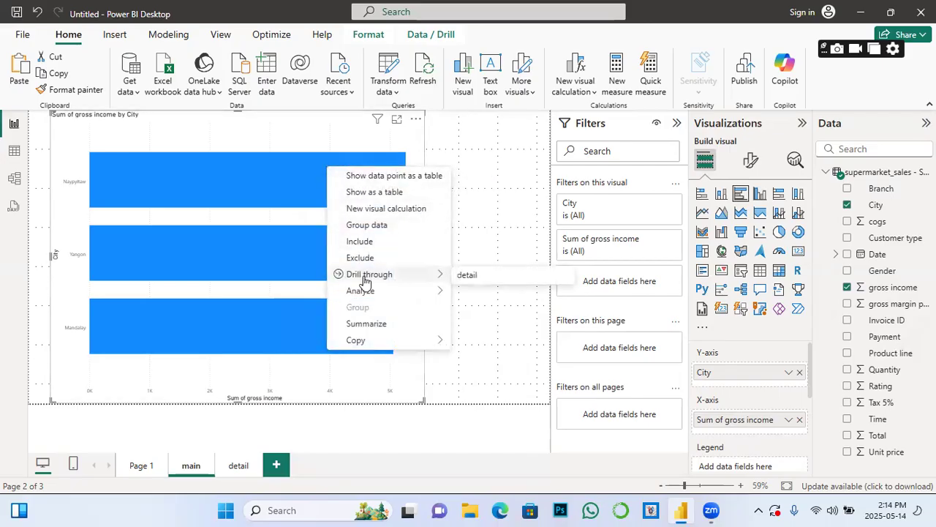
Step: Drill through from Naypyitaw to 'detail' and inspect the Gender and Payment tables' filters
click(472, 276)
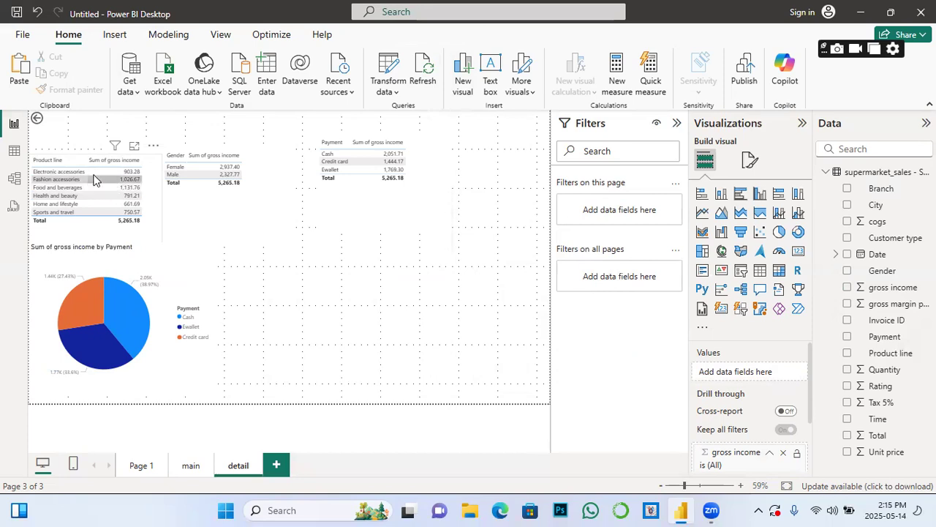
click(278, 219)
scroll(801, 453, down, 2)
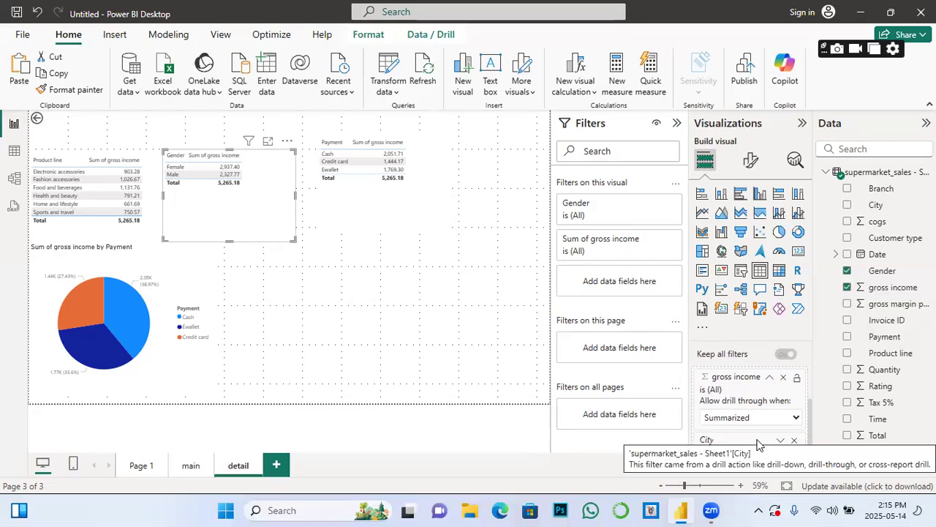
click(390, 205)
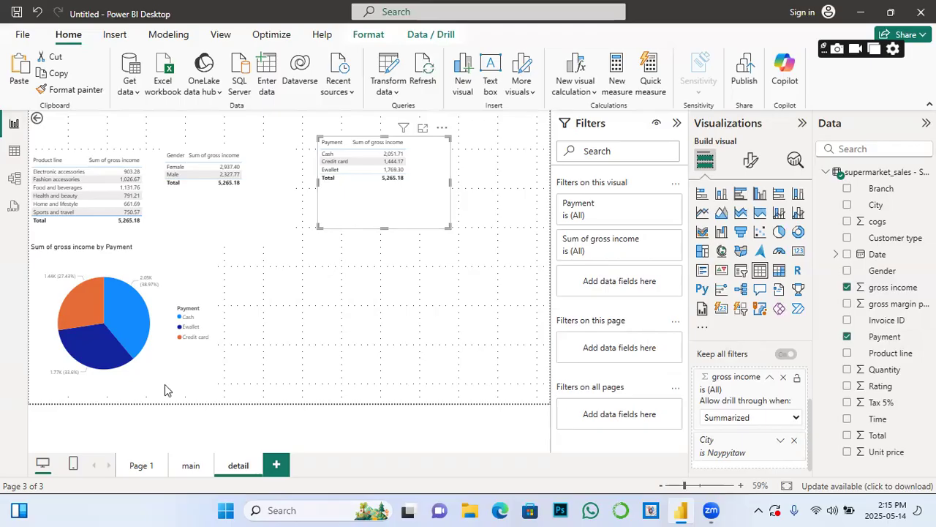
Step: Return from Page 1 to the main page showing the Sum of gross income by City bar chart
click(192, 466)
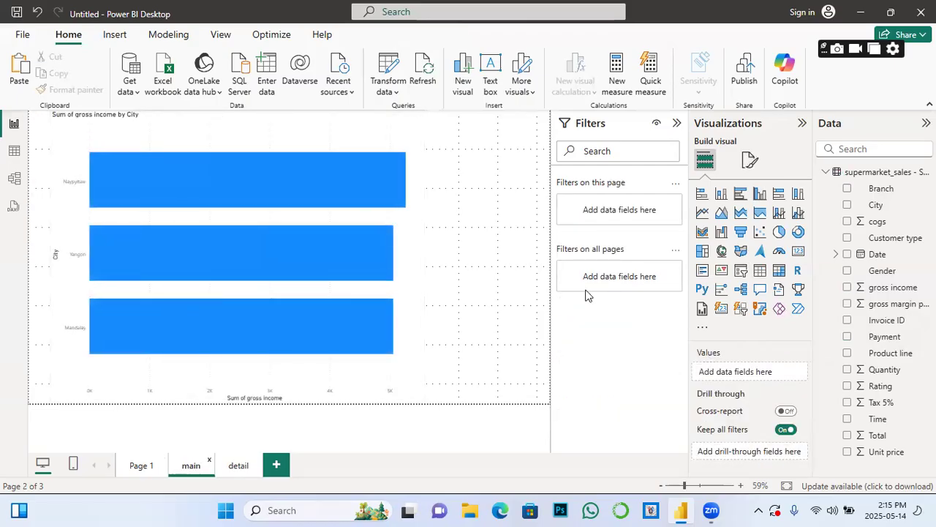
click(137, 468)
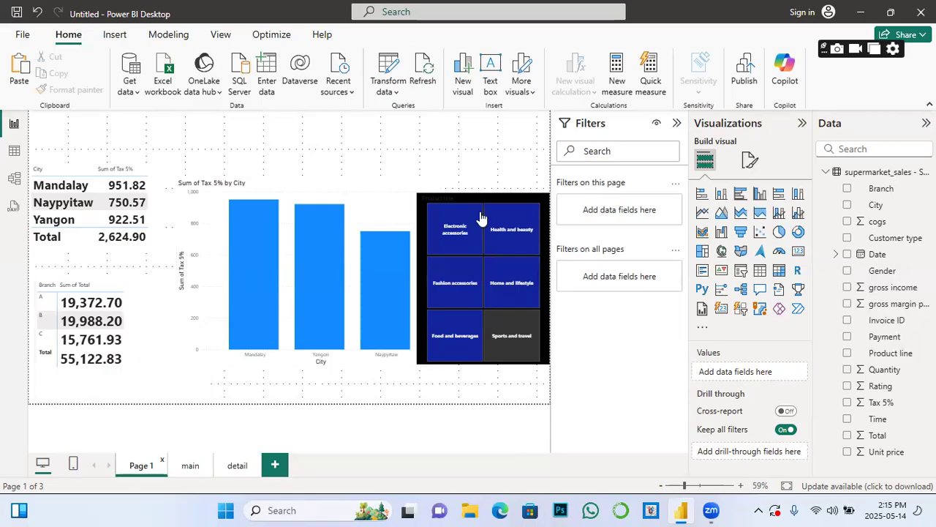
click(191, 469)
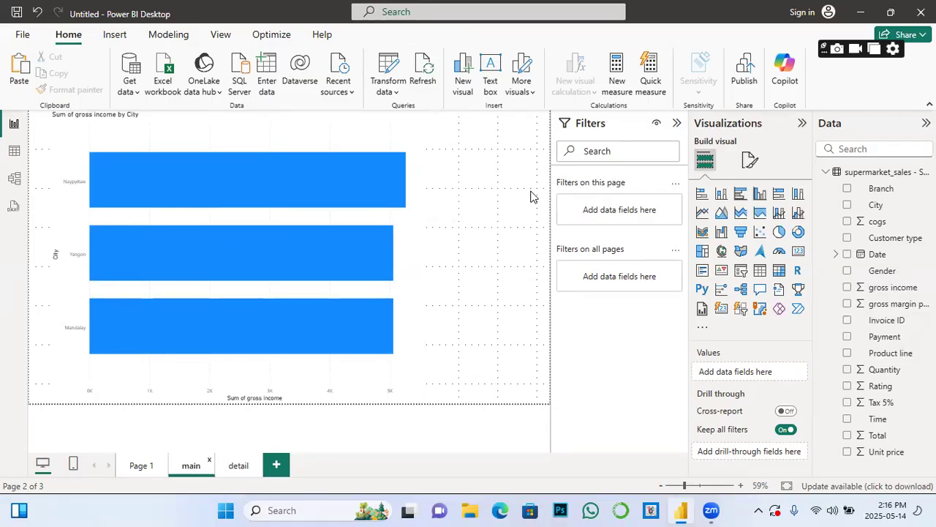
Step: Drill through from the Yangon bar of the city chart to the detail page
mouse_move(332, 179)
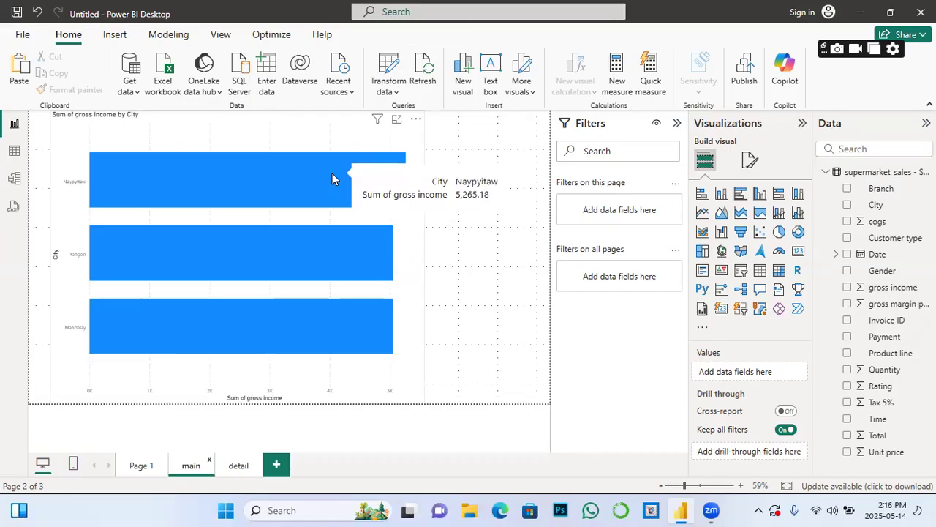
mouse_move(327, 251)
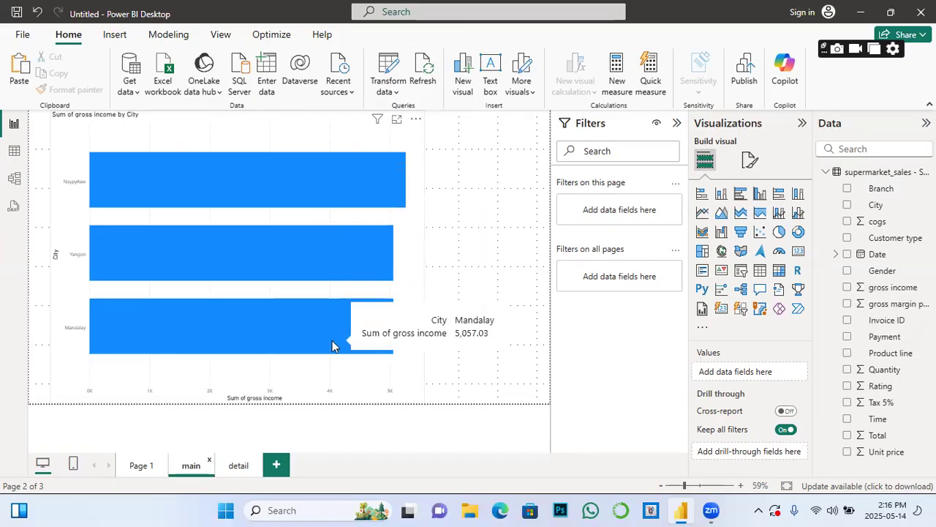
mouse_move(293, 190)
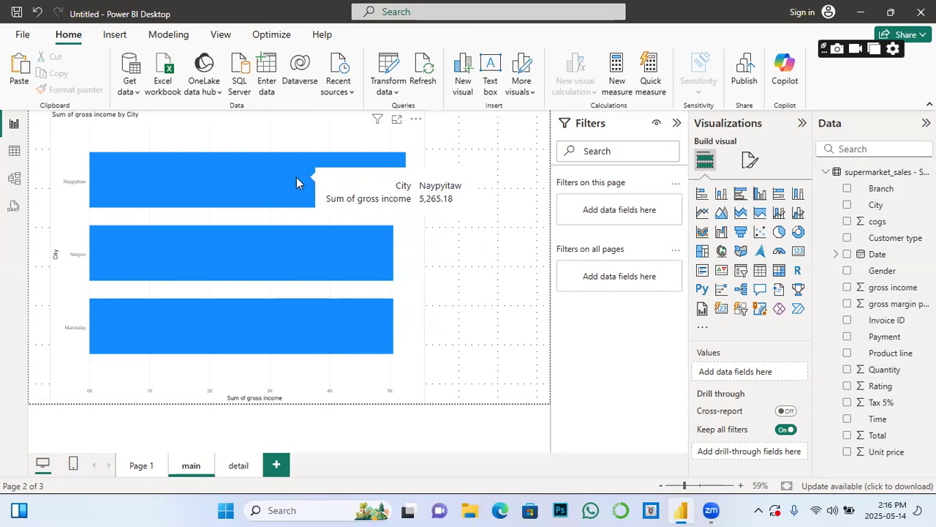
right_click(297, 177)
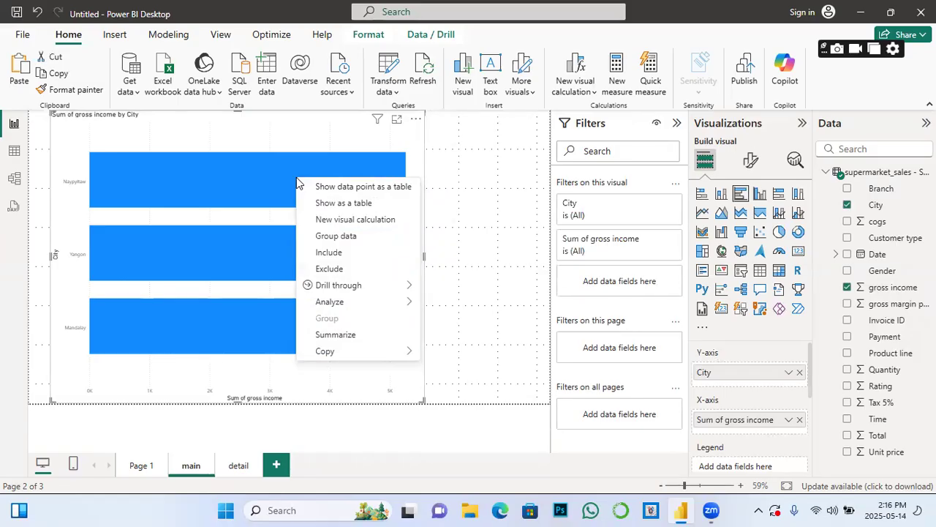
mouse_move(356, 286)
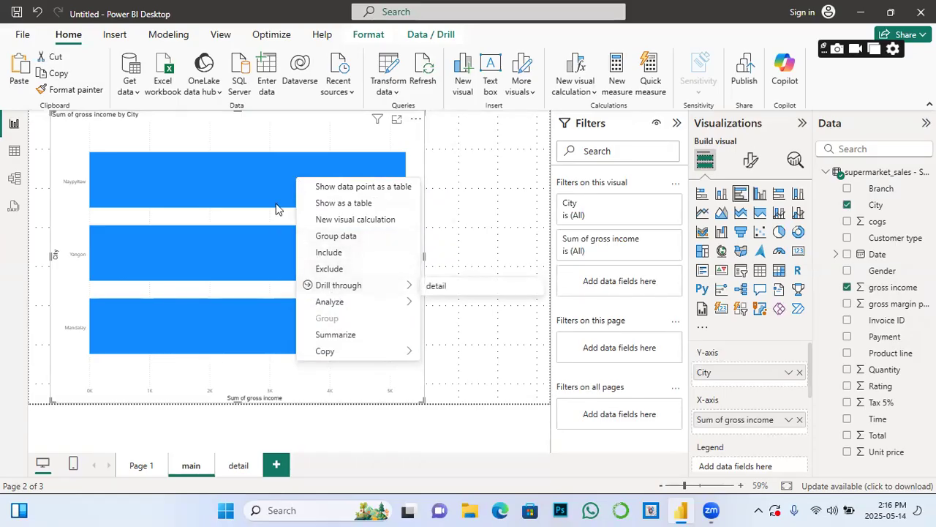
click(474, 184)
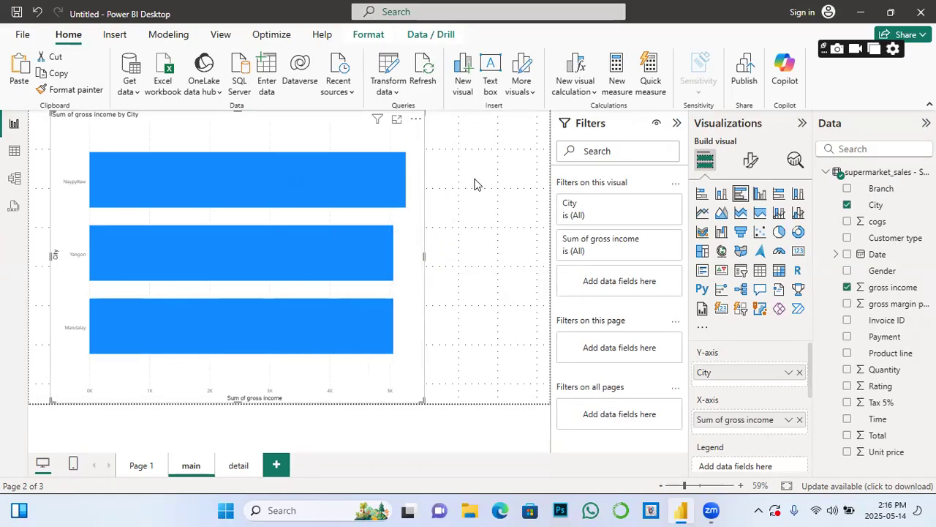
right_click(324, 247)
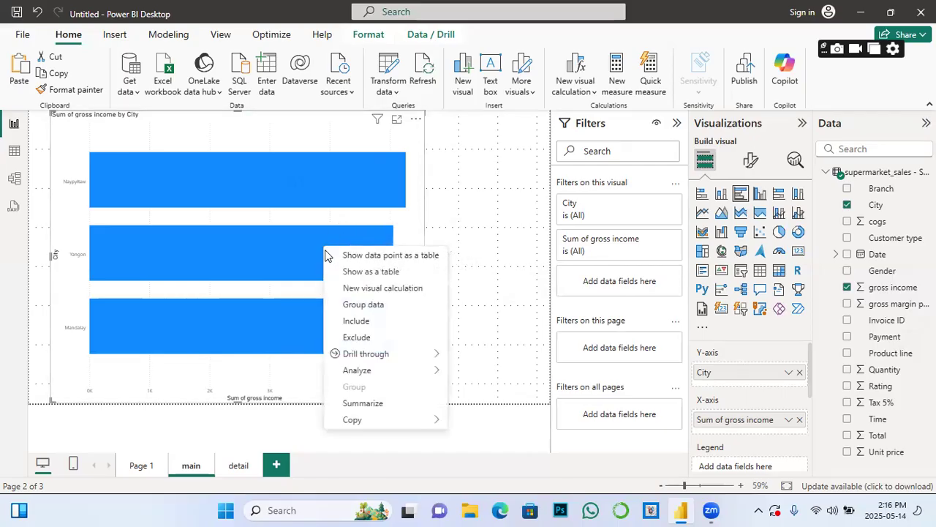
mouse_move(377, 356)
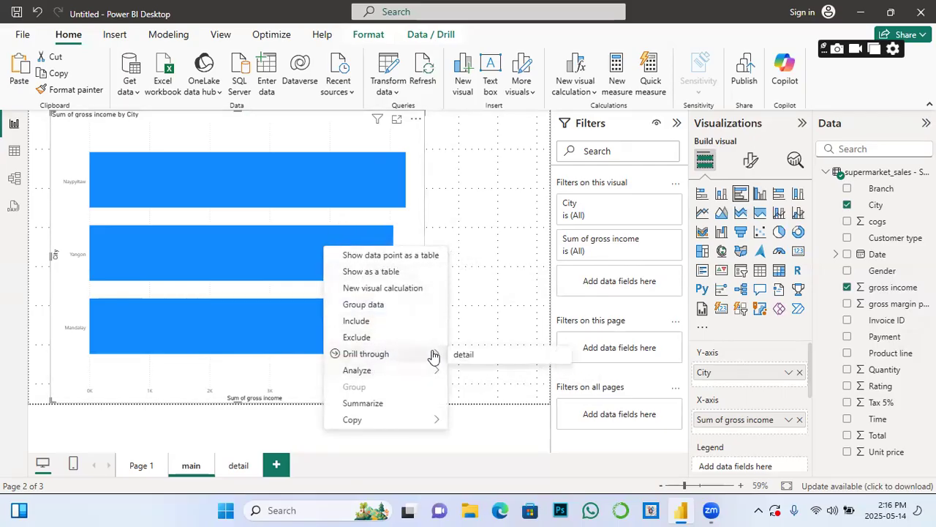
click(474, 357)
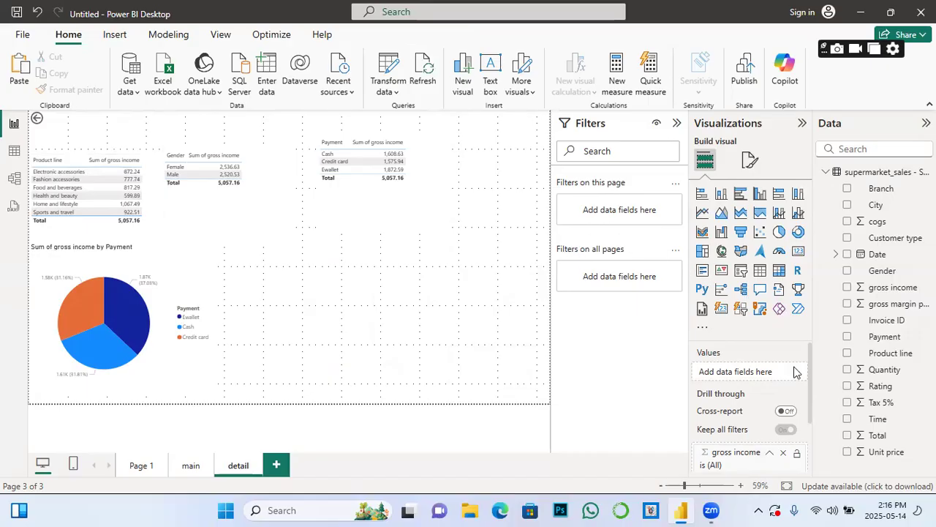
Step: Move the gross income by Payment pie chart to the right side of the Yangon detail page
scroll(768, 443, down, 2)
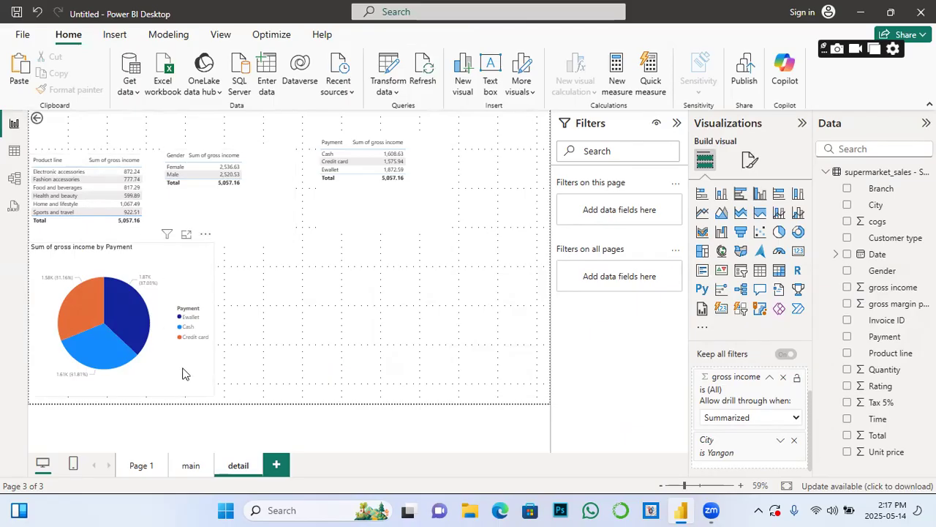
drag(206, 380, 515, 366)
Step: Remove the Gender and Payment tables from the detail page, keeping the Product line table
click(286, 141)
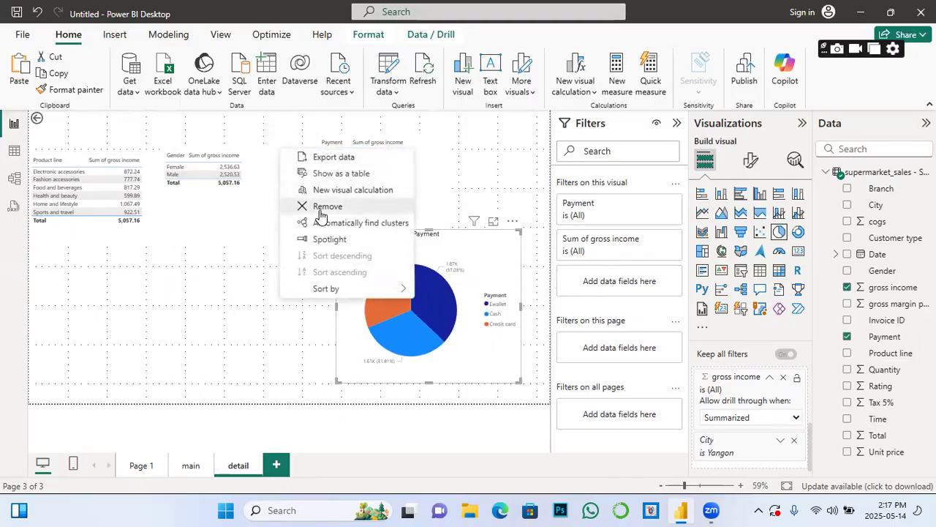
click(319, 208)
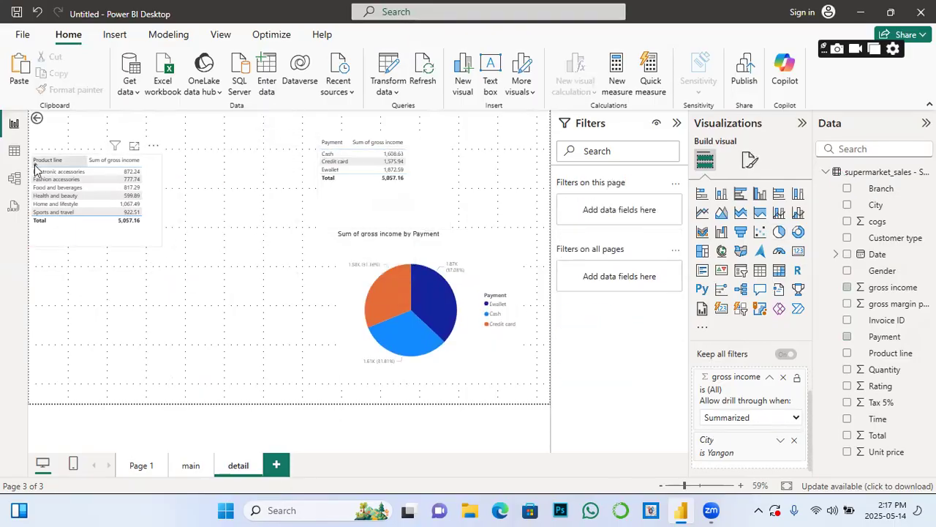
click(444, 131)
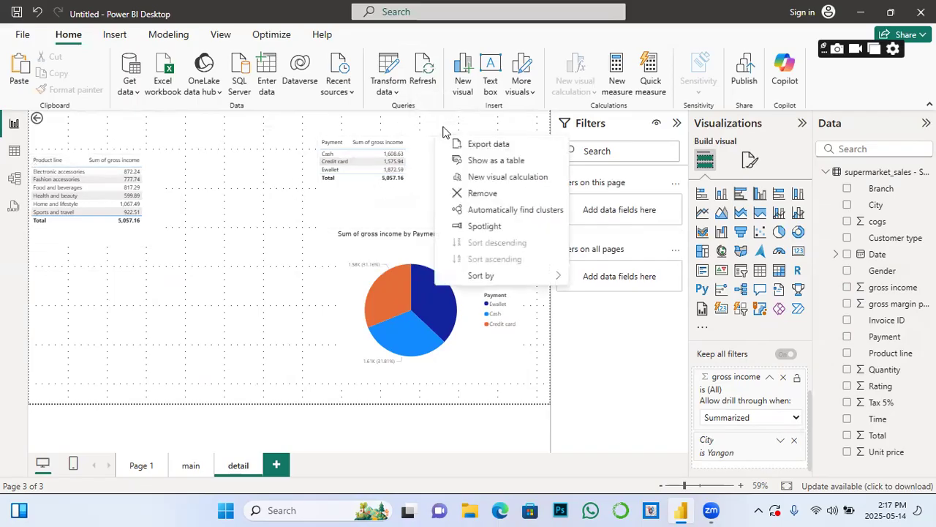
click(482, 195)
click(161, 247)
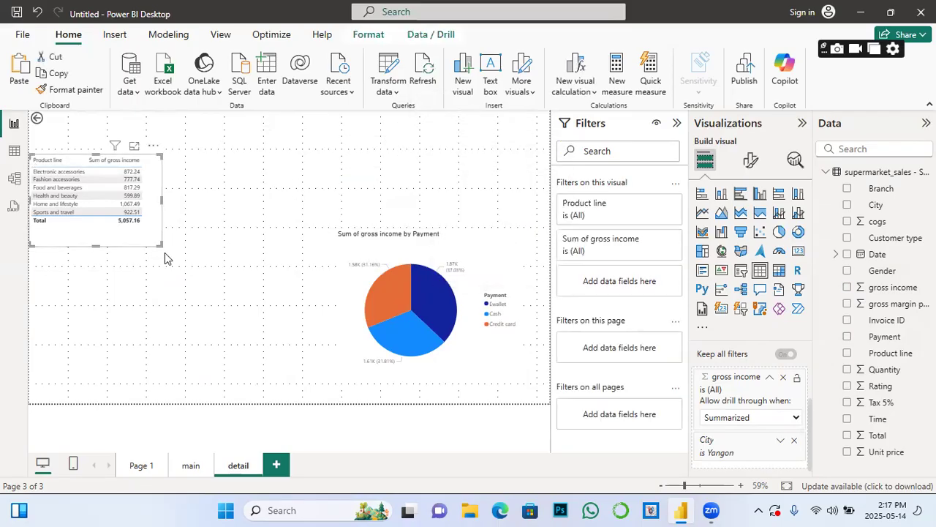
Step: Show the Product line table's values in bold size 26, then resize the table to fit its rows
drag(164, 252, 265, 372)
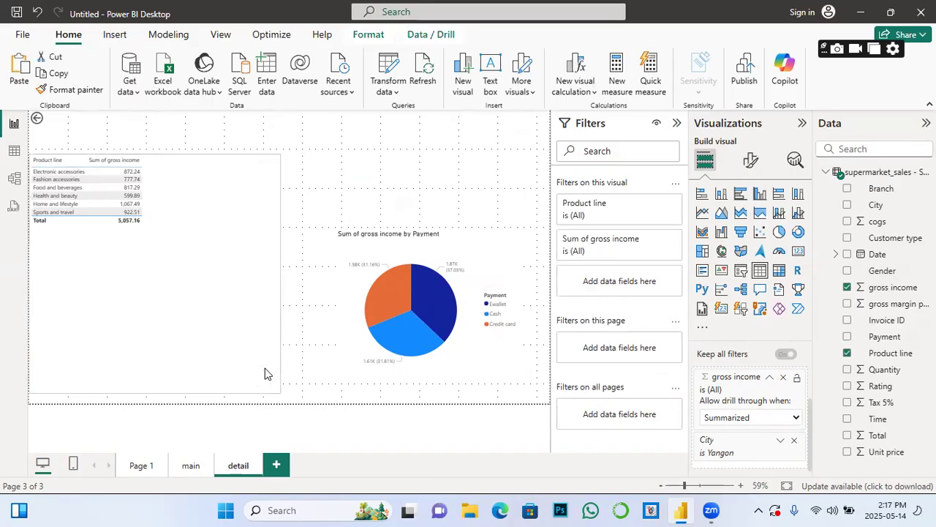
click(750, 159)
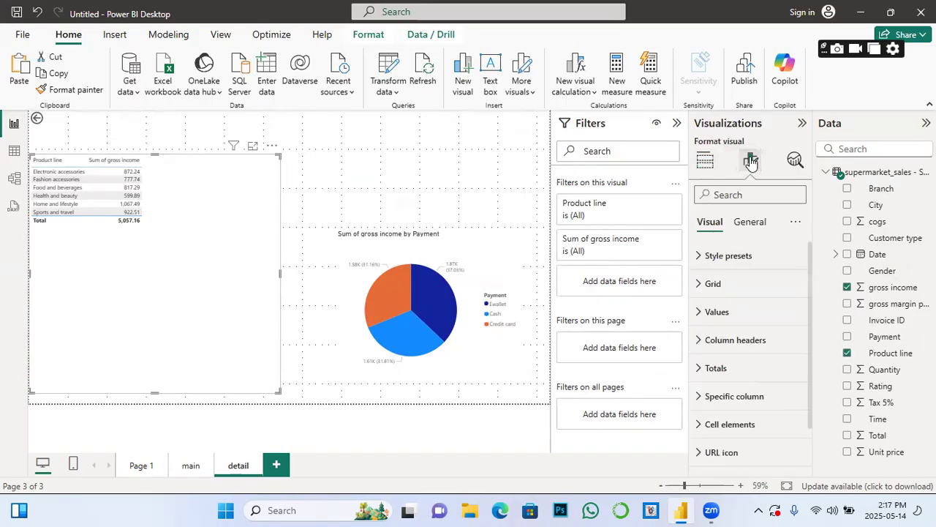
click(718, 313)
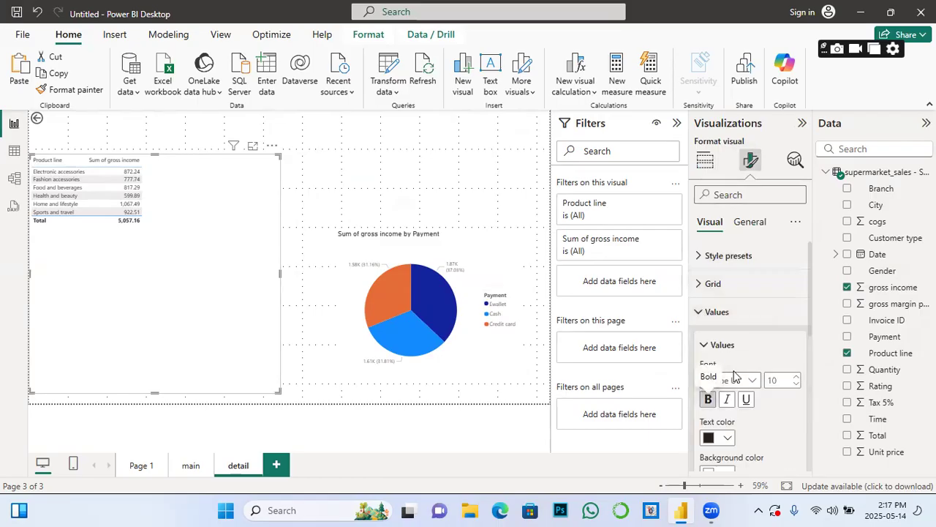
click(797, 378)
click(797, 378)
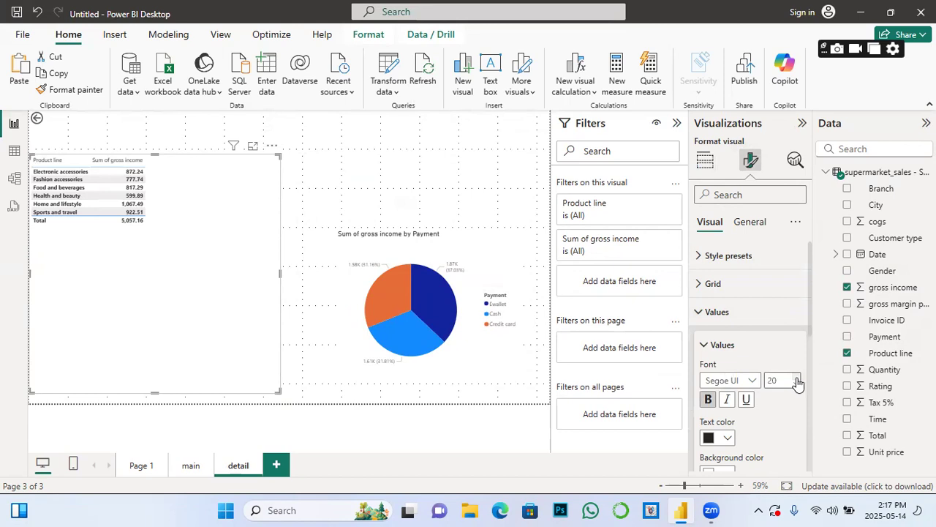
click(796, 379)
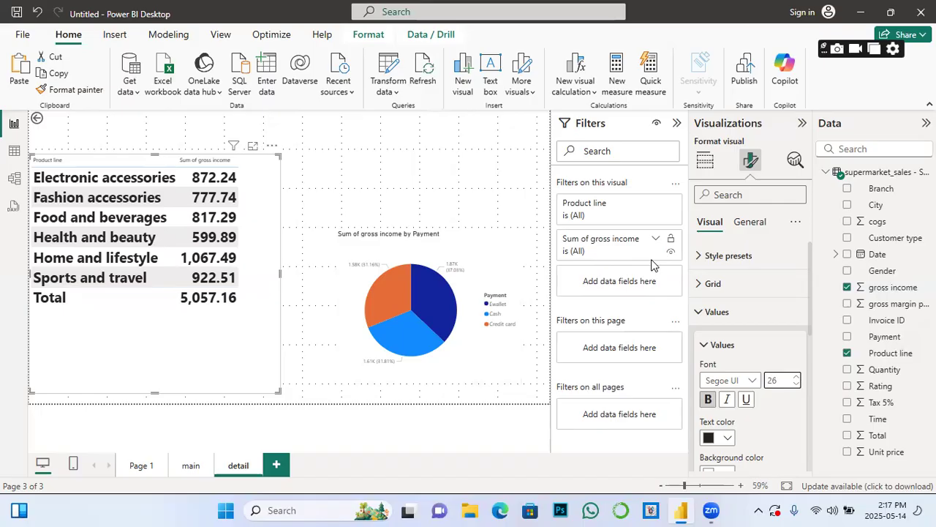
drag(279, 392, 266, 335)
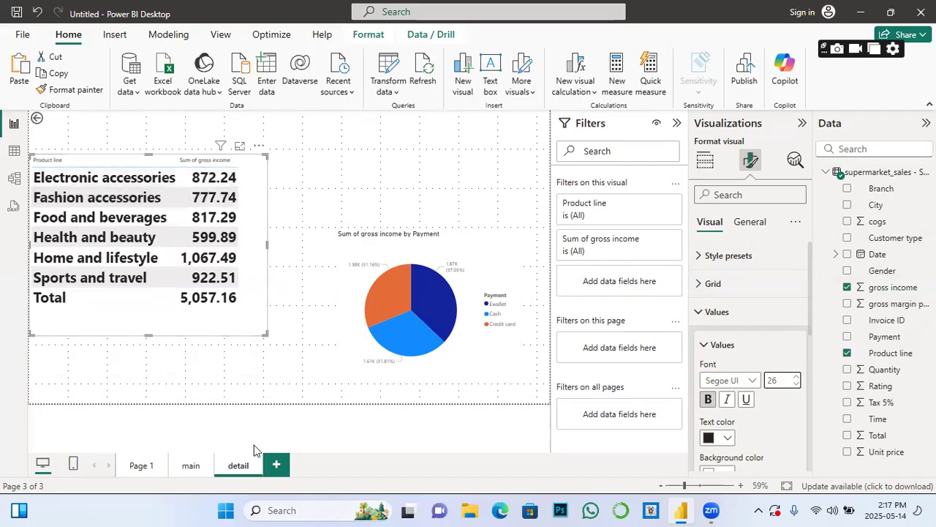
Step: Drill through from the Mandalay bar to the detail page, then add a blank Page 2
click(192, 466)
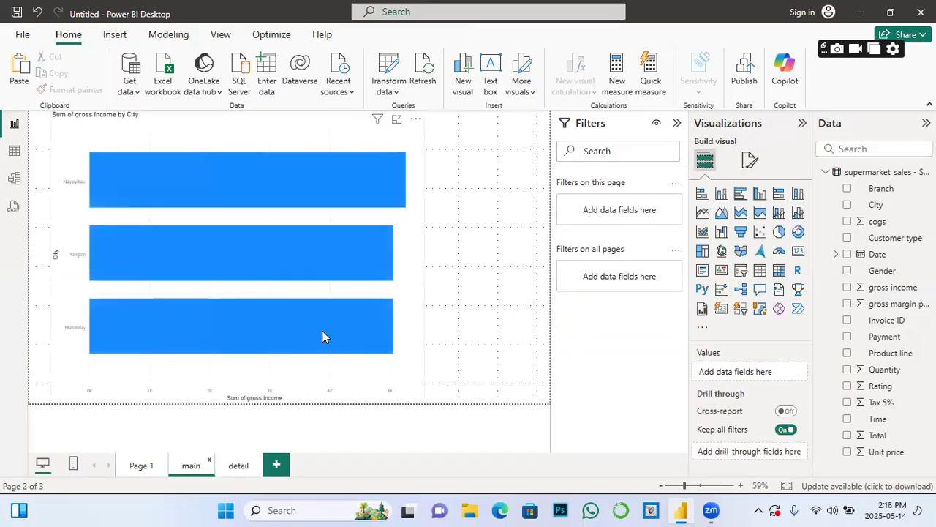
mouse_move(322, 331)
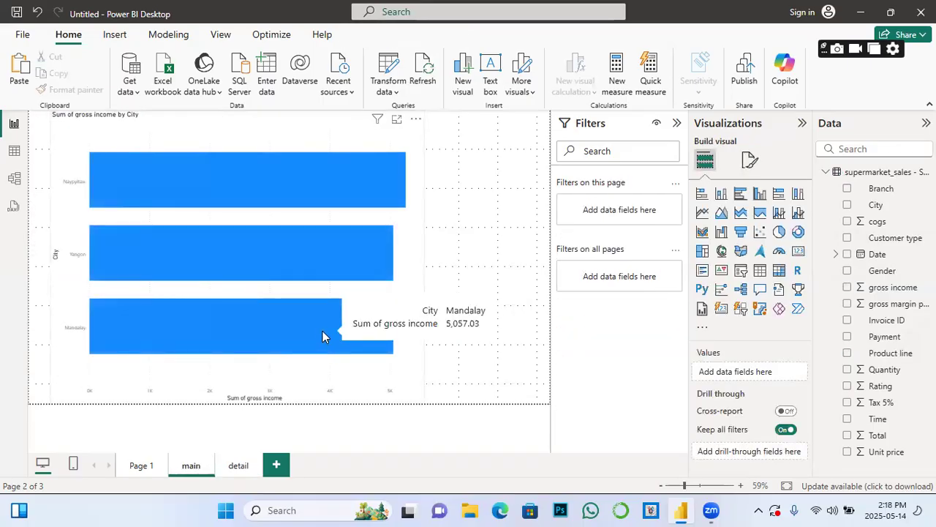
right_click(322, 336)
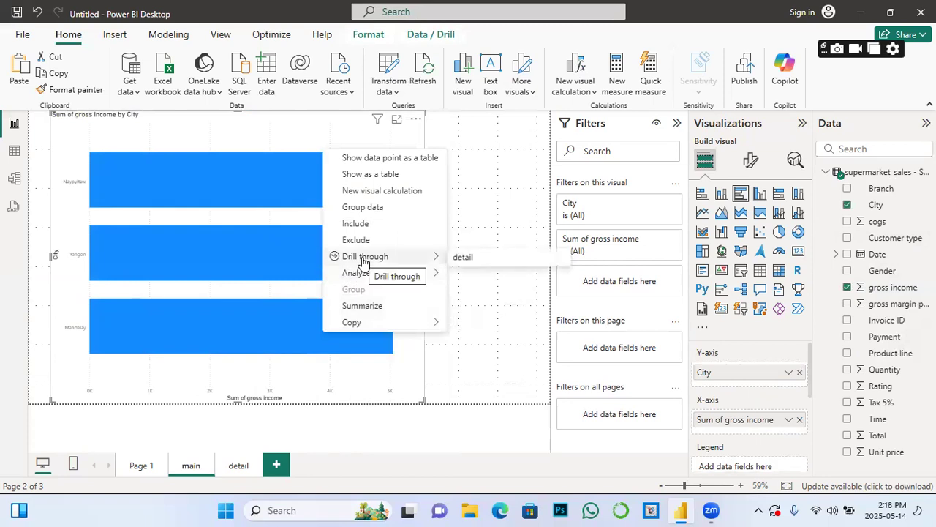
mouse_move(365, 257)
click(462, 260)
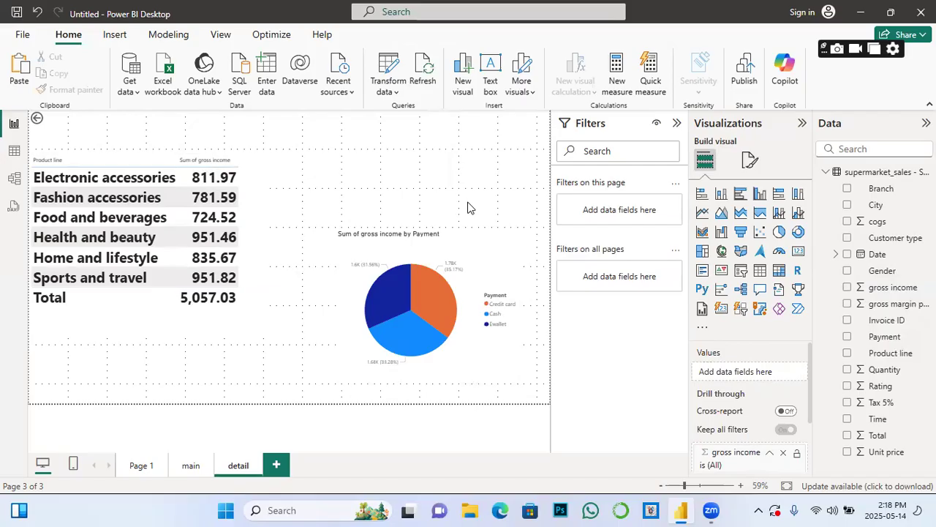
click(277, 466)
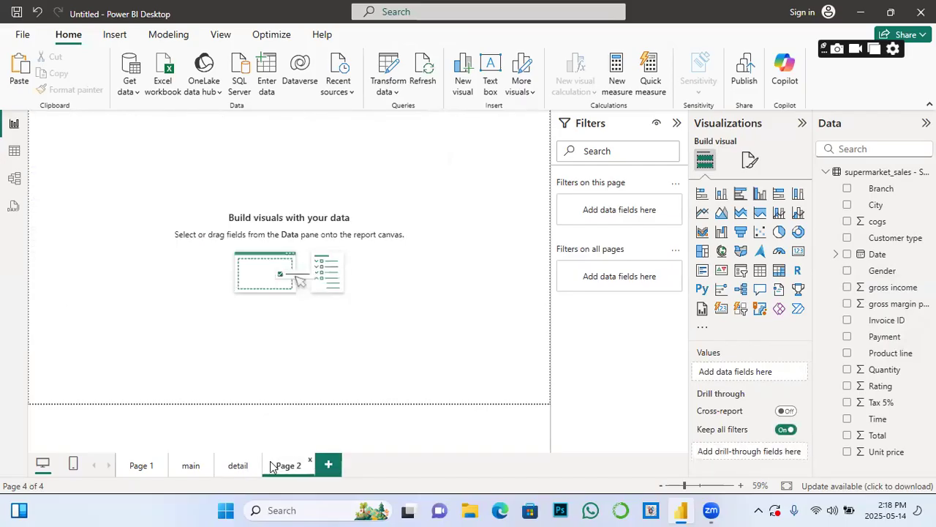
Step: Rename the Page 2 tab to 'detail2'
double_click(291, 473)
text(detail)
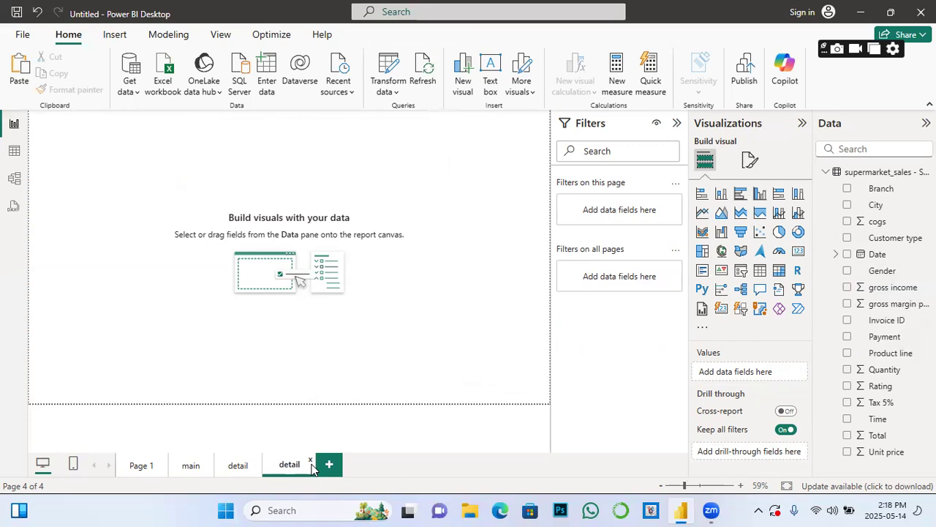
text(2)
click(307, 343)
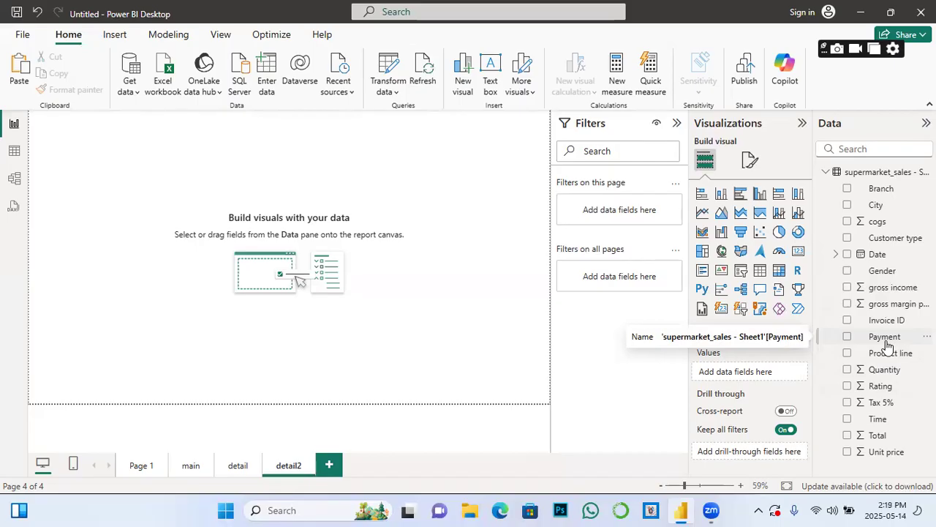
Step: Add an enlarged table of Payment with Sum of gross income to the detail2 page
click(761, 273)
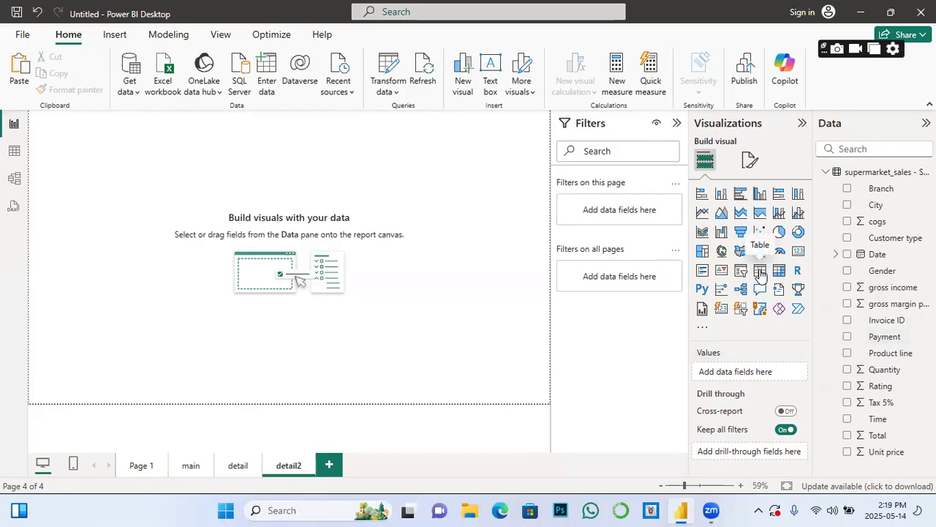
click(847, 337)
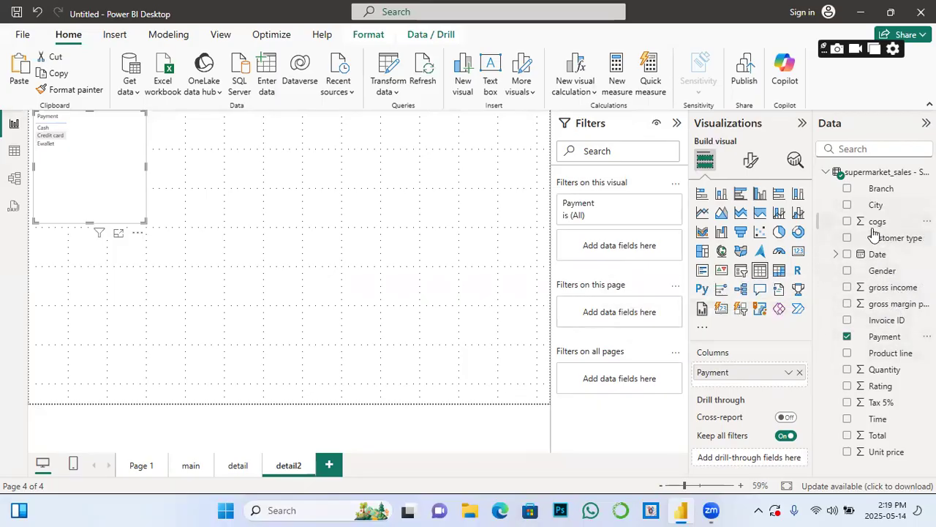
click(848, 288)
drag(142, 228, 253, 360)
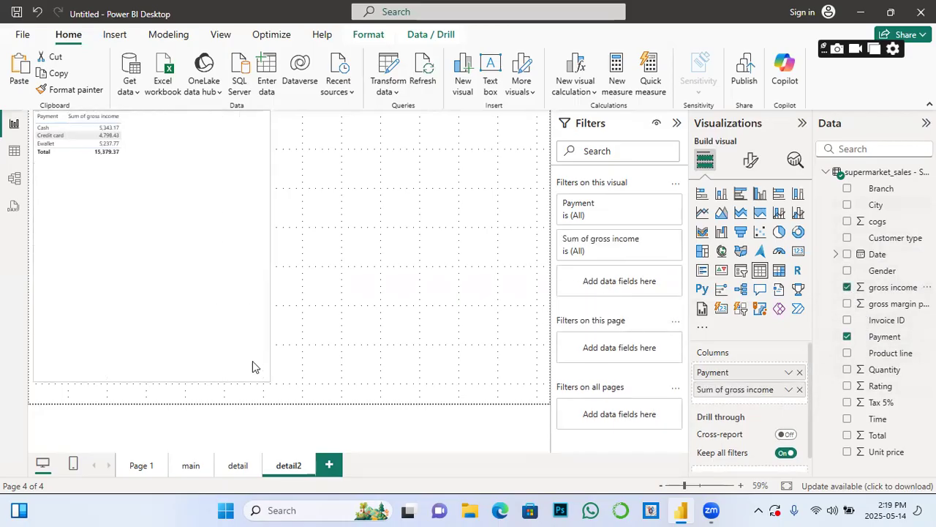
click(752, 159)
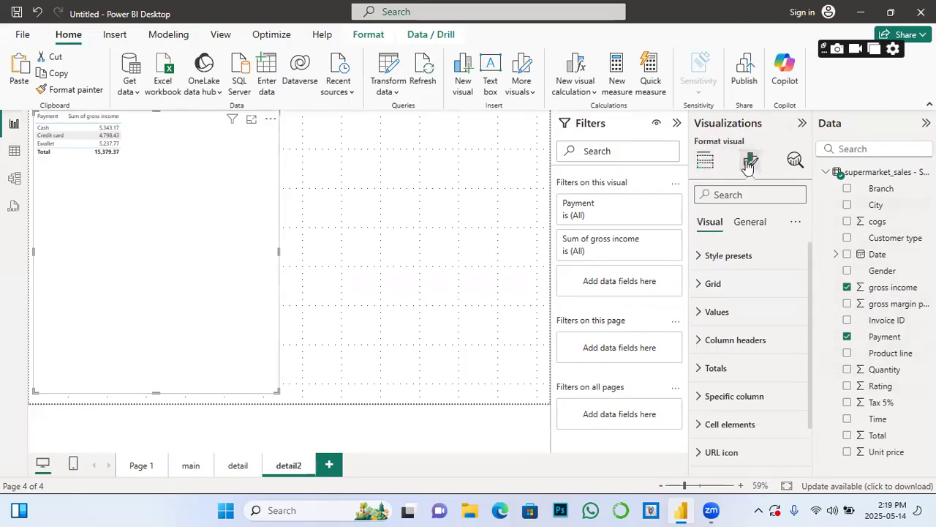
Step: Raise the Payment table's values font size to 30 and shrink the table to fit
click(703, 312)
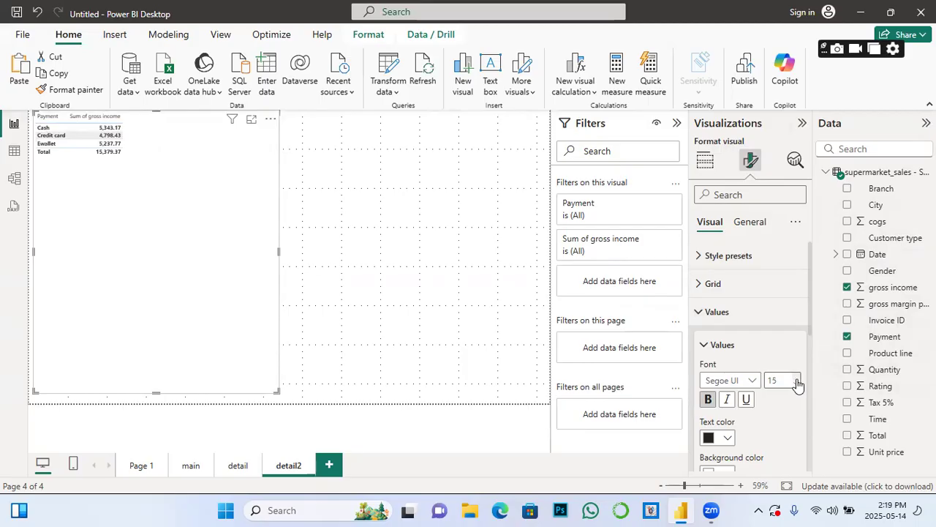
scroll(798, 386, up, 6)
scroll(797, 386, up, 6)
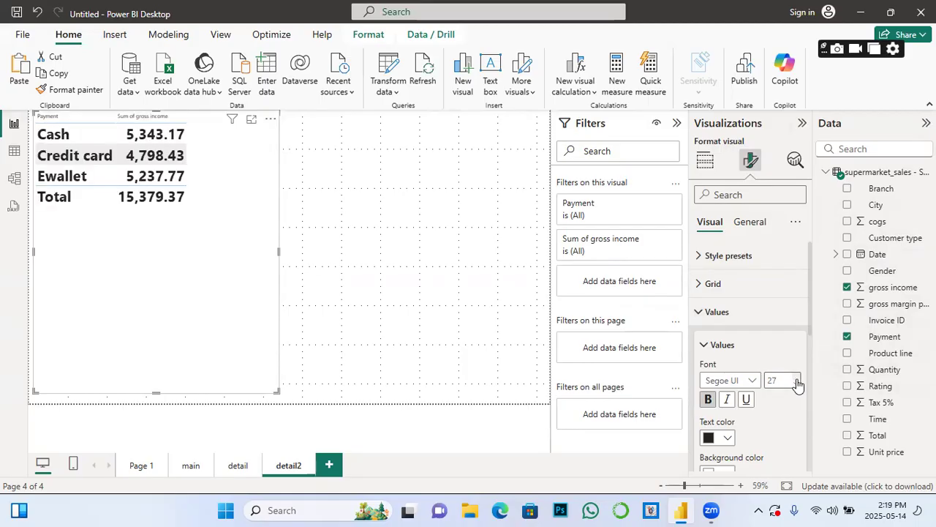
scroll(798, 386, up, 3)
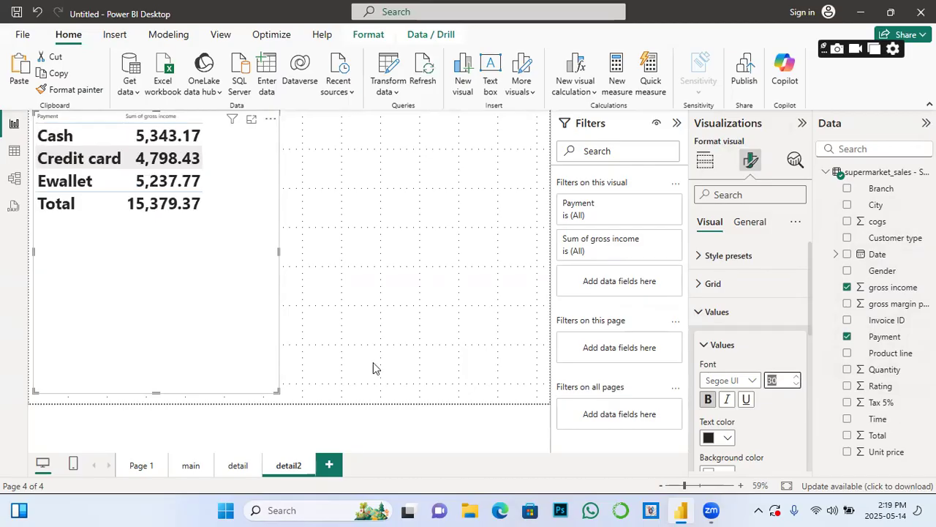
drag(275, 390, 235, 231)
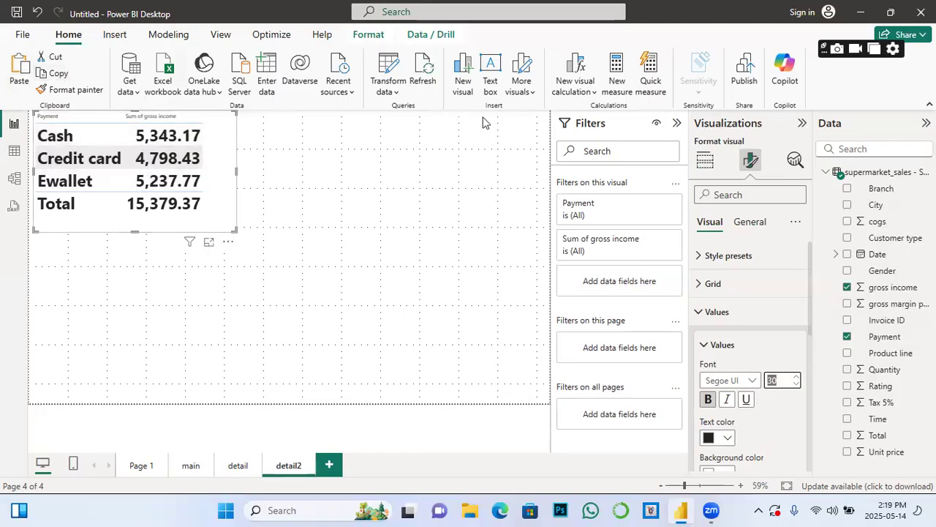
Step: Duplicate the Payment table beside the original as an enlarged stacked area chart of gross income by Payment
click(19, 70)
drag(217, 172, 423, 179)
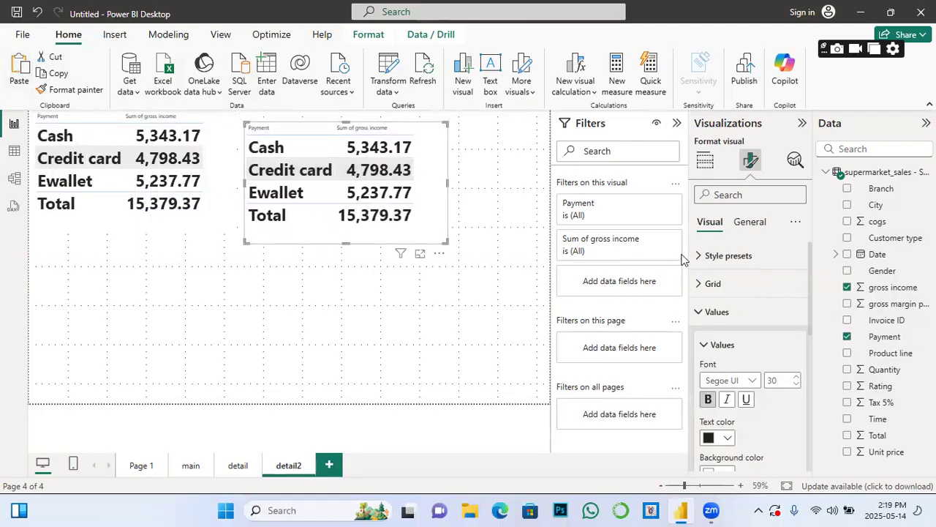
click(705, 160)
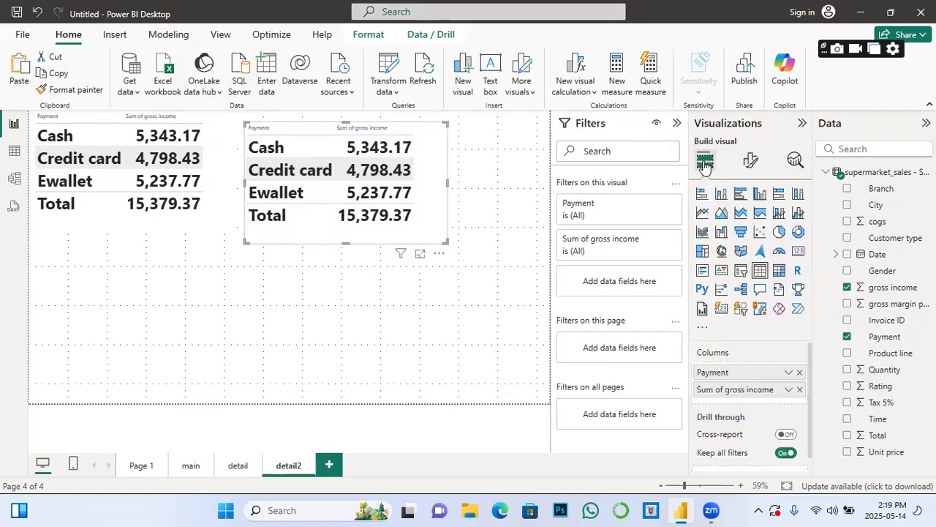
click(741, 195)
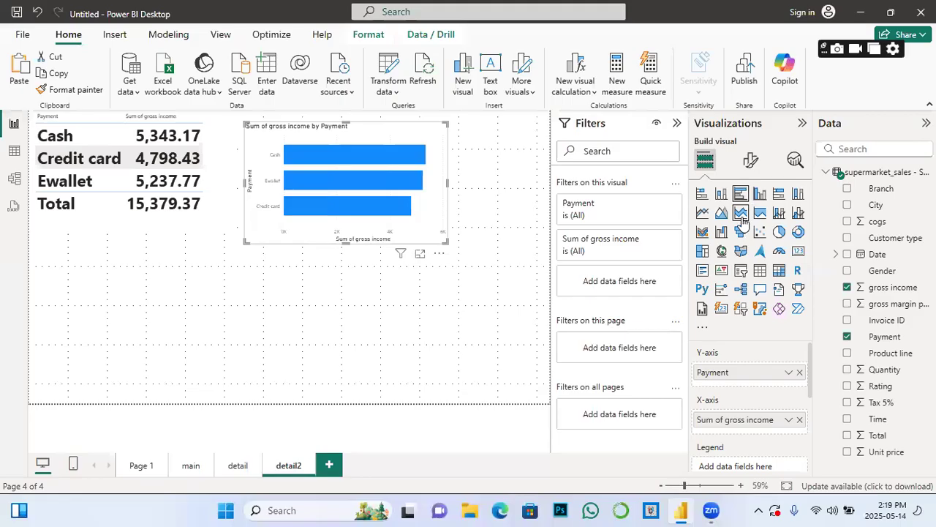
click(741, 212)
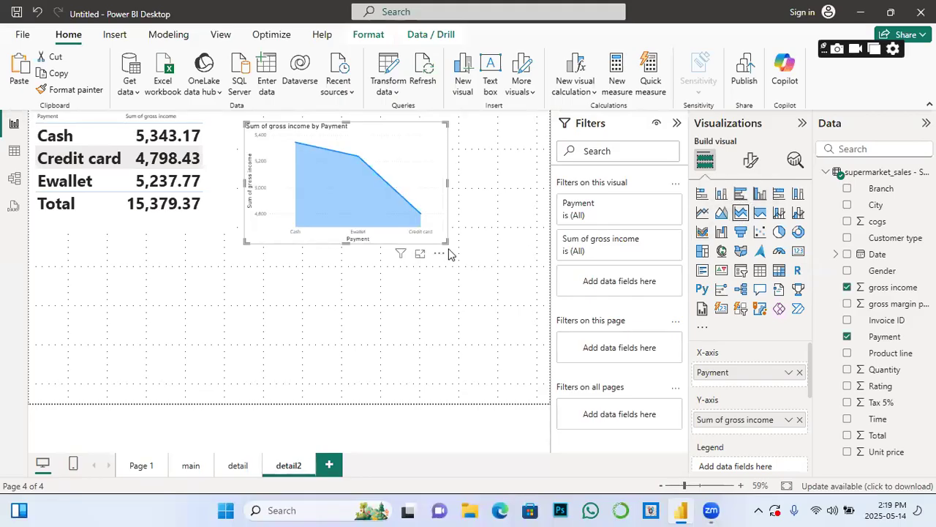
drag(444, 241, 564, 355)
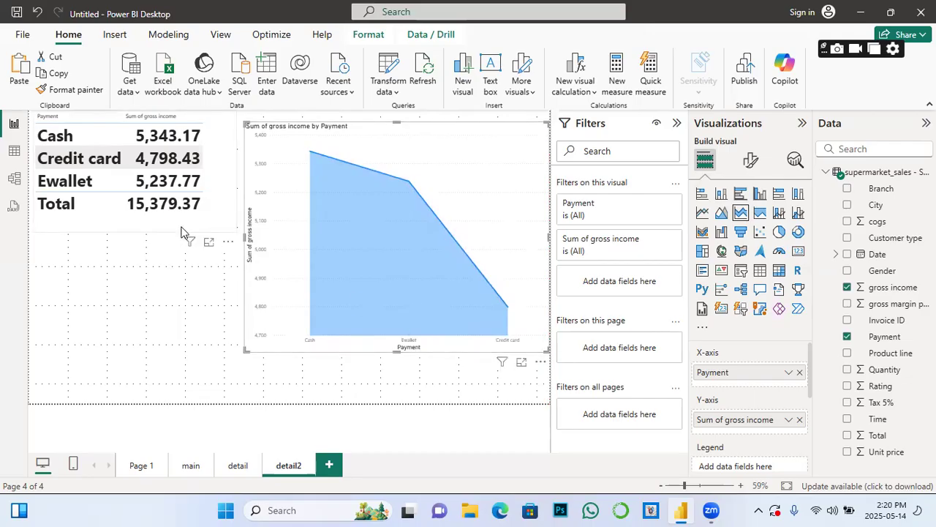
click(202, 304)
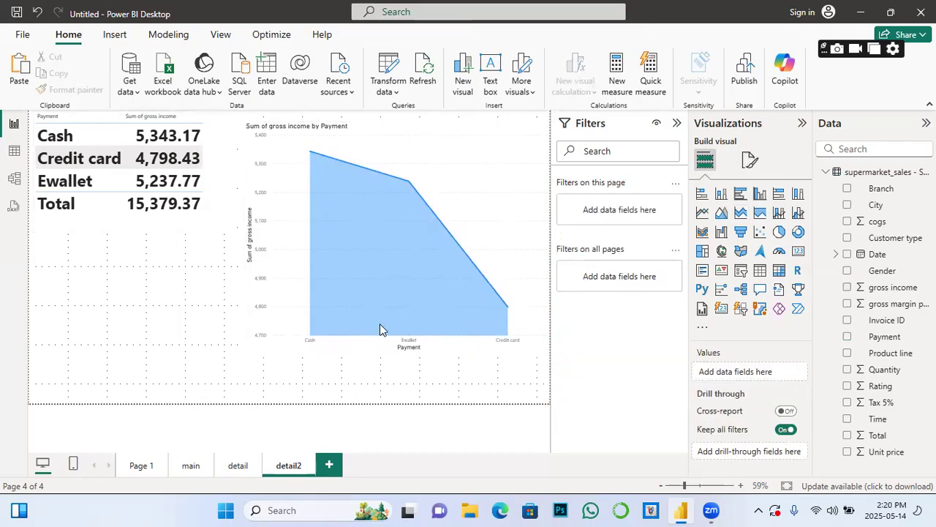
Step: Add gross income as detail2's drill-through field and move the payment table further down the page
click(217, 221)
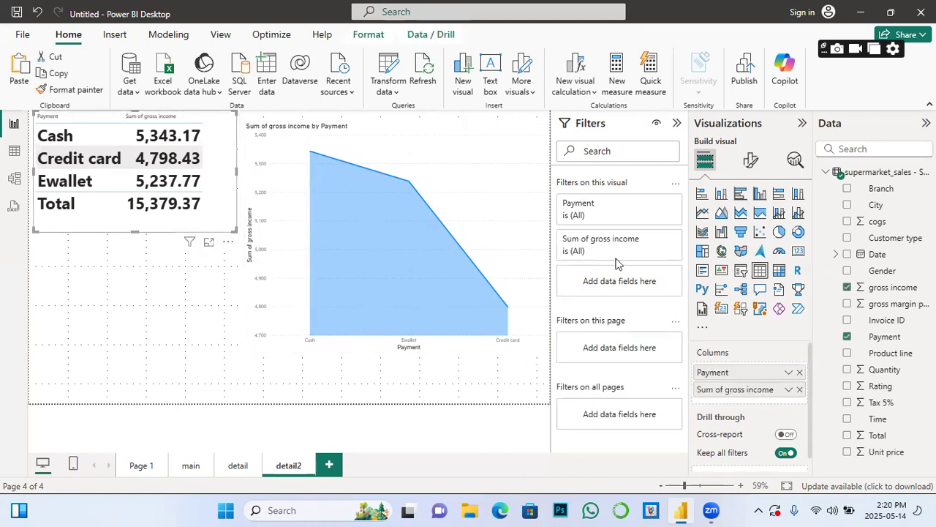
scroll(804, 372, down, 1)
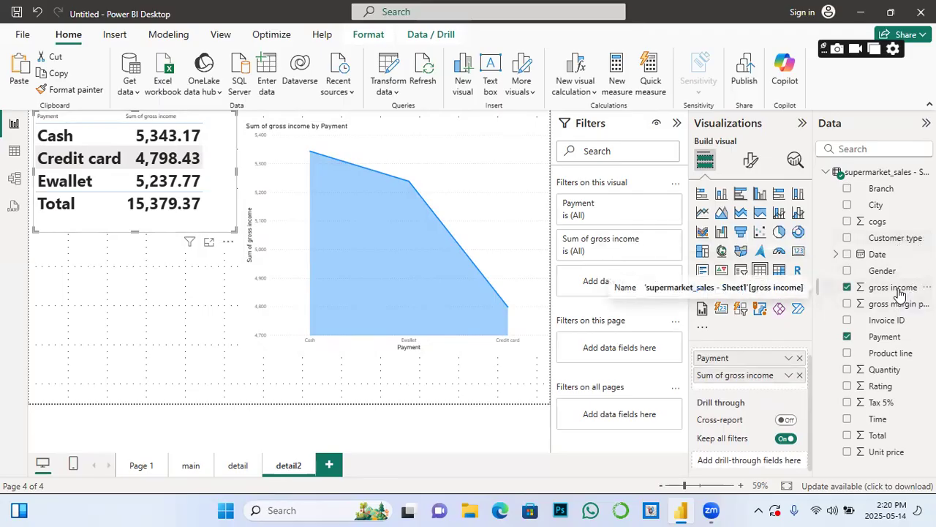
drag(900, 292, 779, 467)
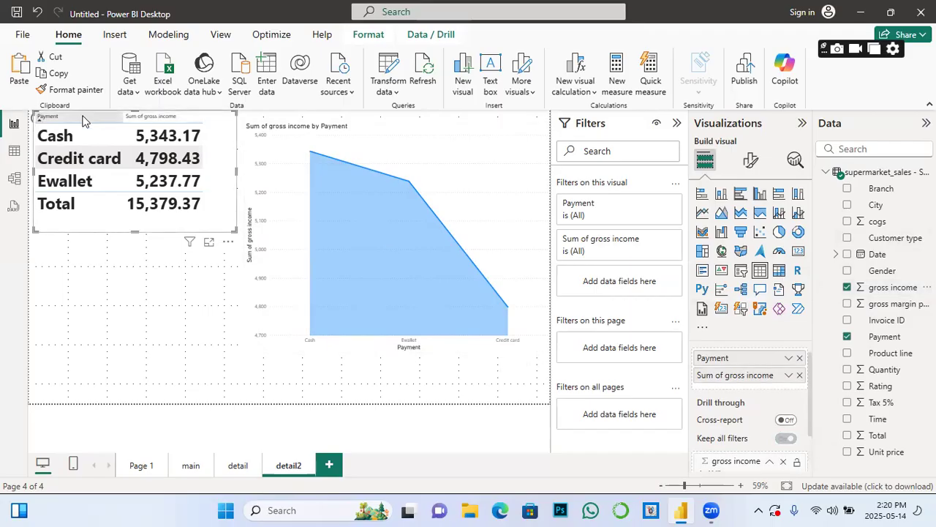
drag(144, 232, 142, 298)
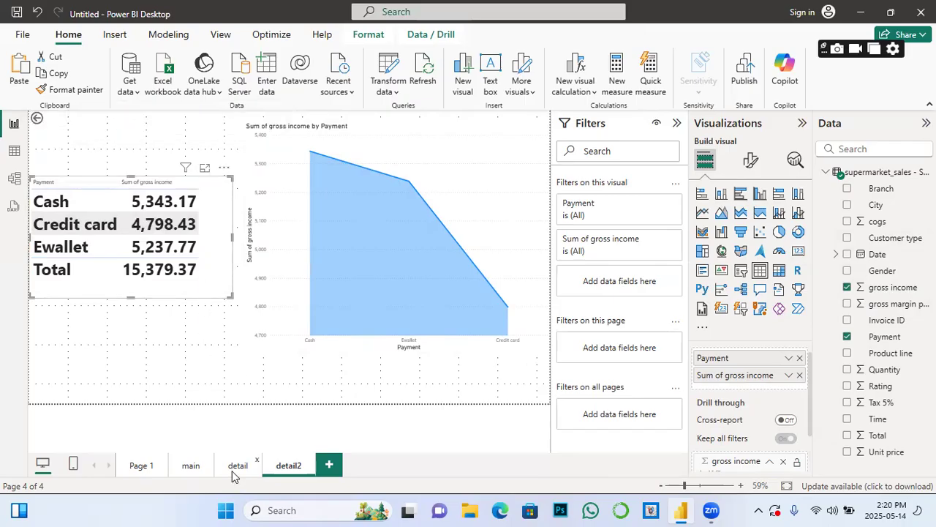
Step: Drill through from main's Naypyitaw bar to detail2, showing payment gross income of 5,265.18
click(192, 466)
mouse_move(361, 187)
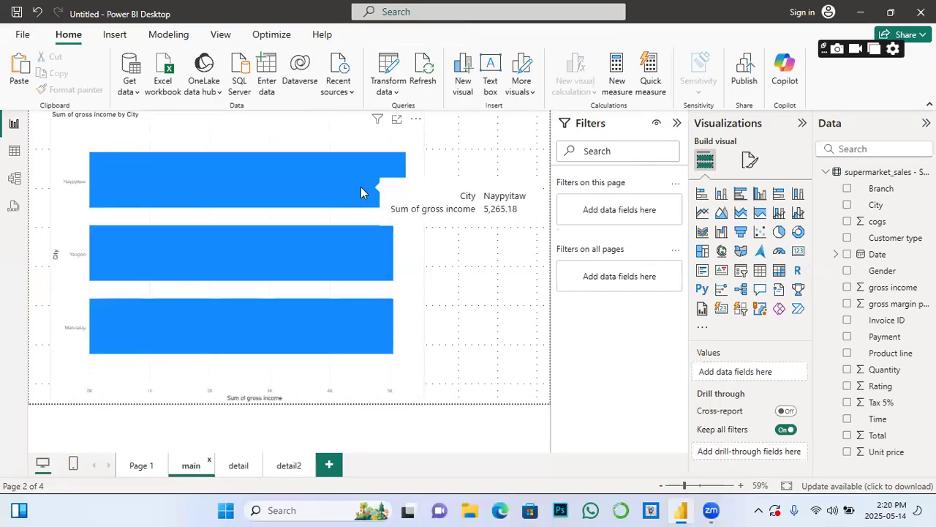
right_click(360, 187)
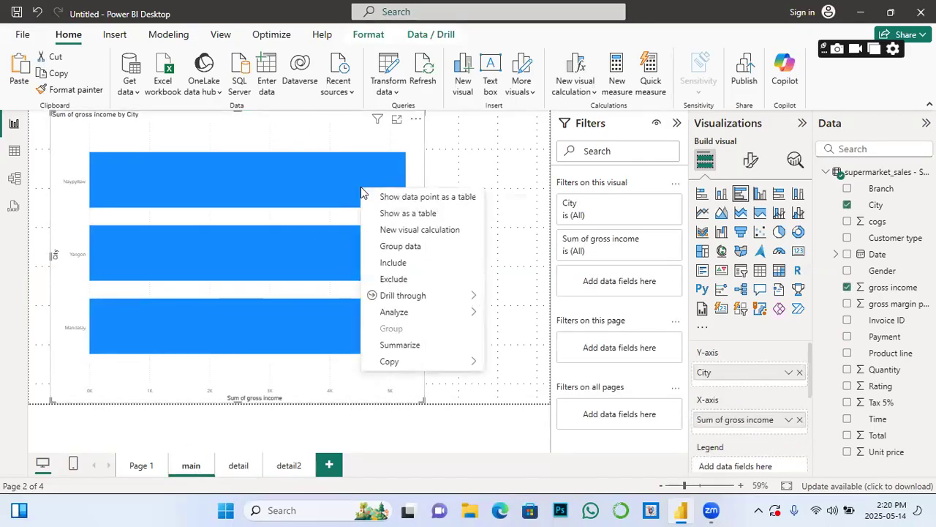
mouse_move(417, 295)
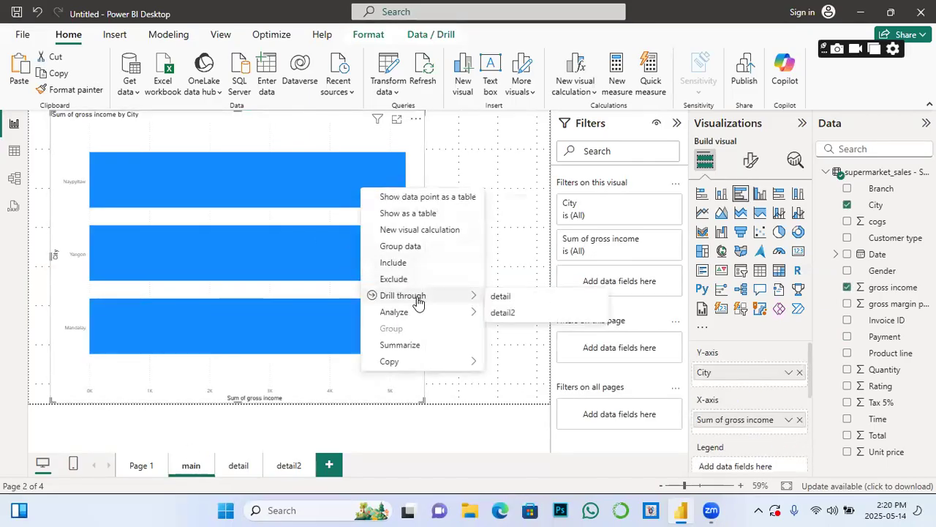
click(502, 313)
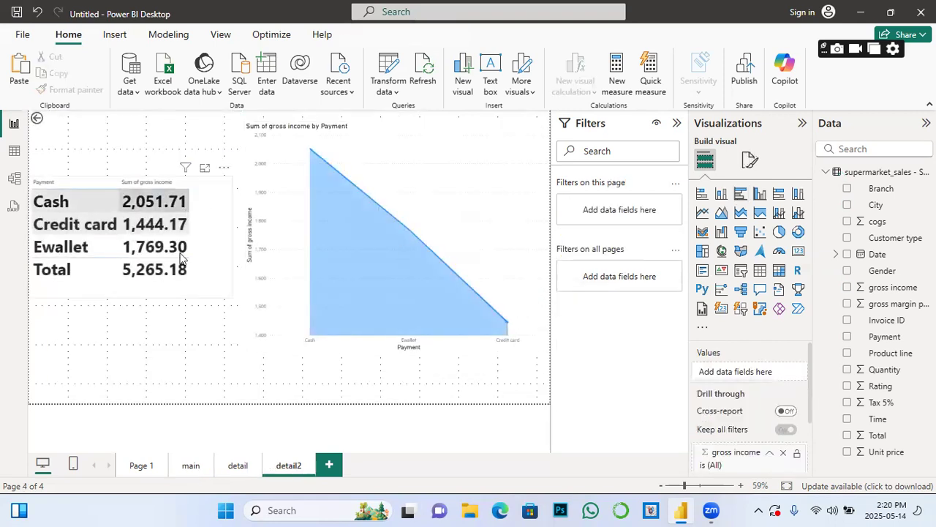
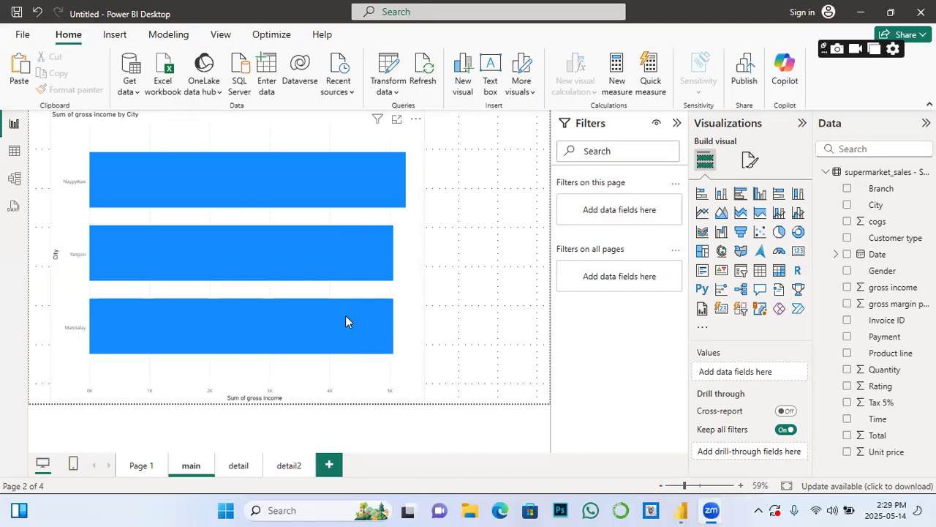
Step: Resize the Sum of gross income by City bar chart down into the page's top-left corner
click(378, 361)
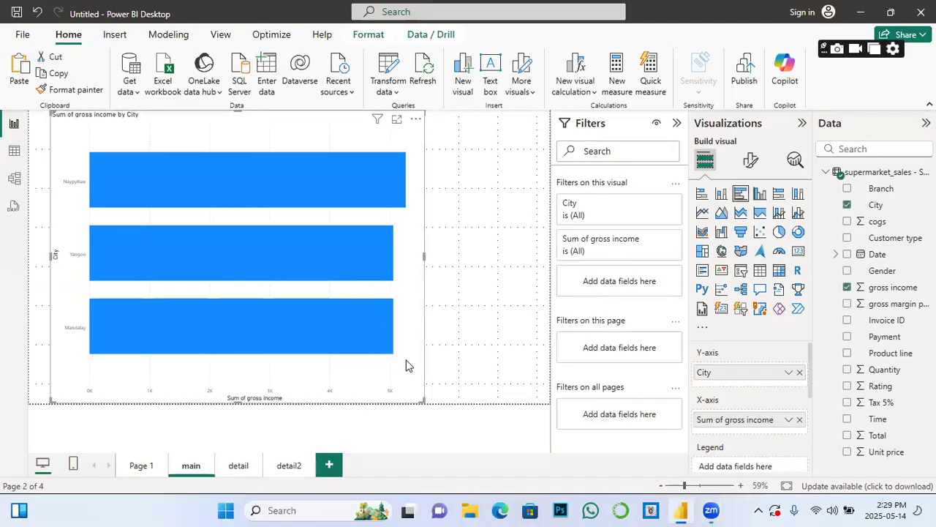
drag(423, 400, 289, 234)
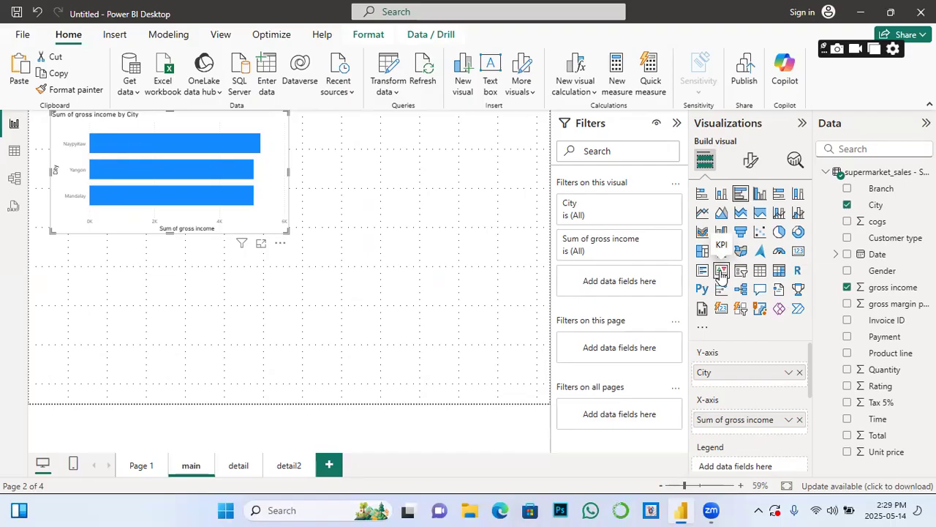
click(411, 238)
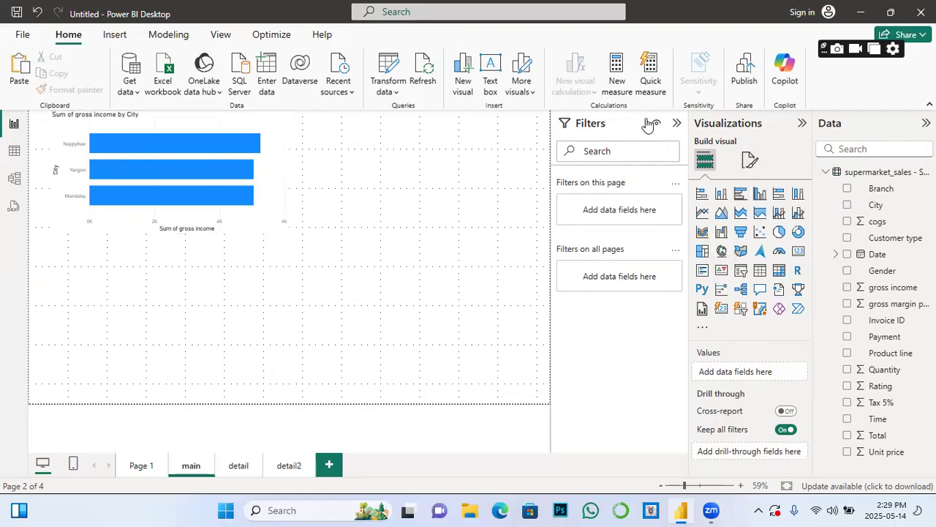
Step: Add a gauge visual, enlarge it and place it below the bar chart
click(778, 252)
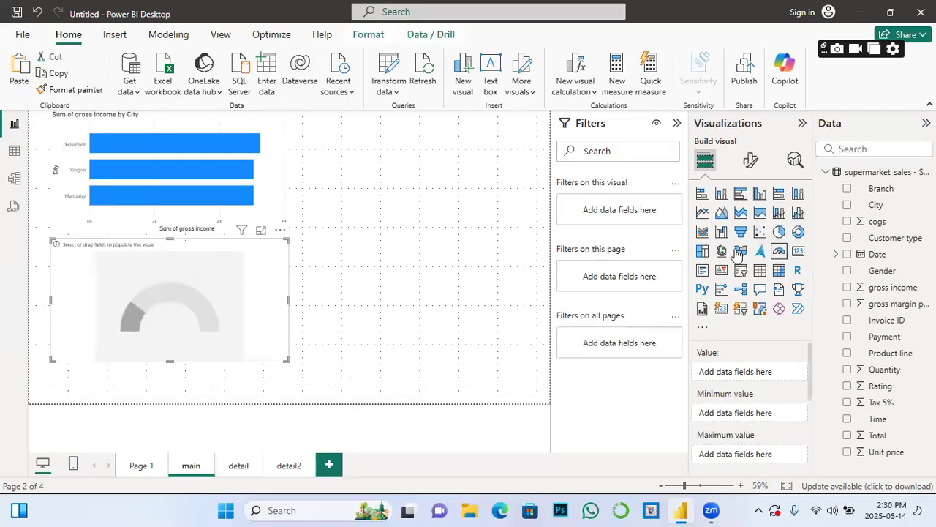
drag(286, 360, 330, 393)
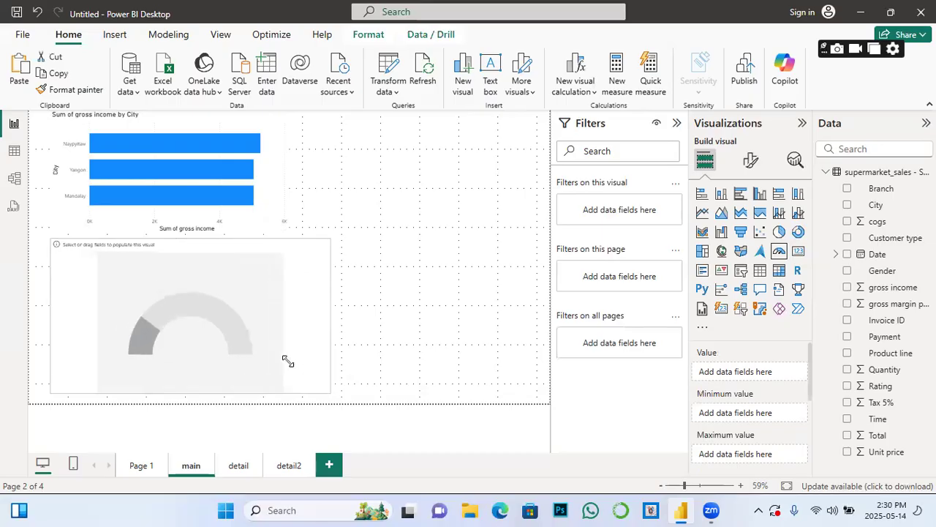
drag(329, 318, 397, 310)
drag(336, 320, 307, 316)
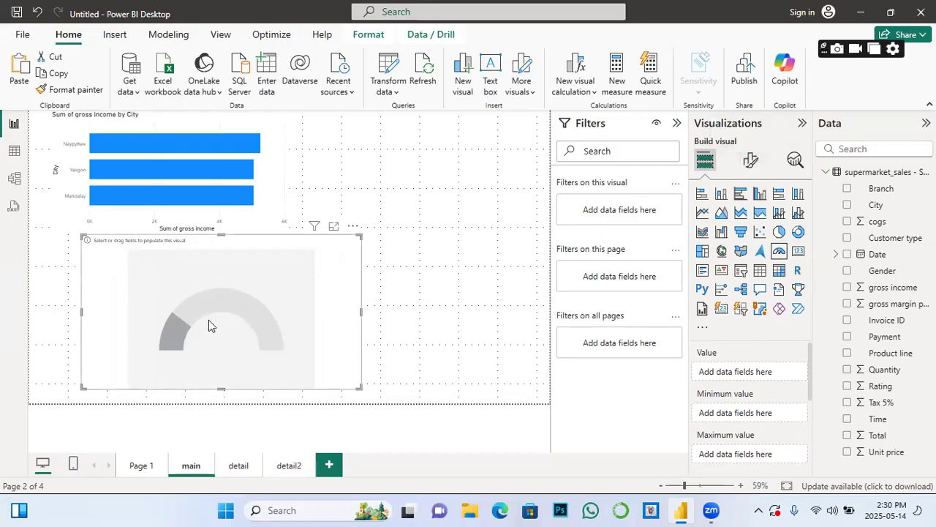
Step: Review the gauge's format options, then nudge the gauge slightly right and down
click(752, 165)
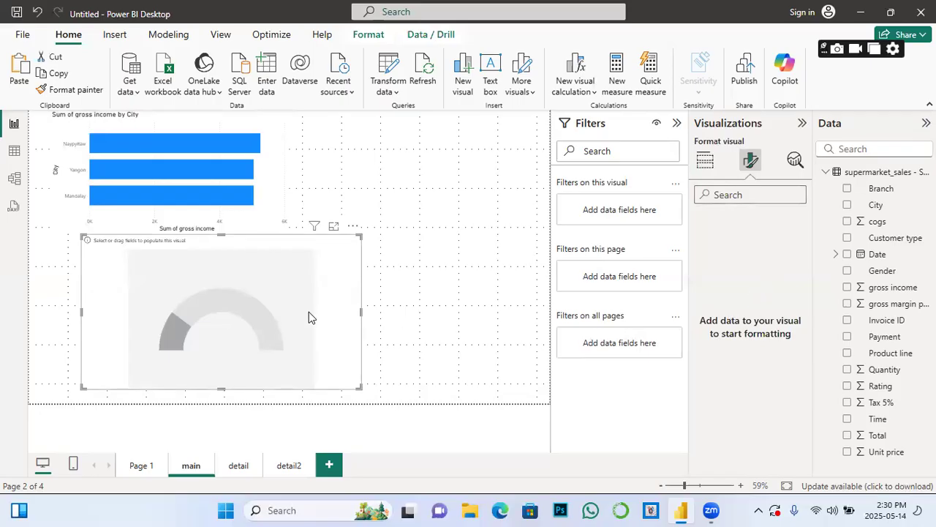
click(703, 161)
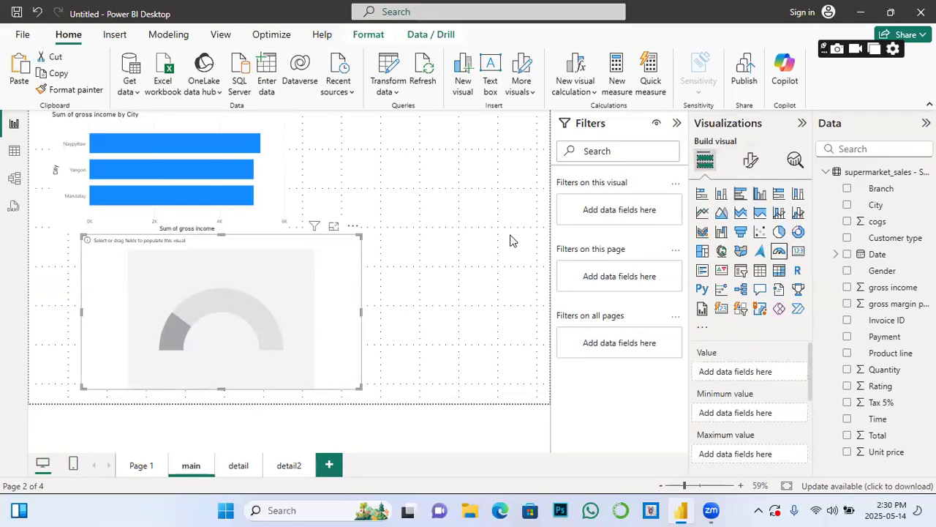
click(750, 162)
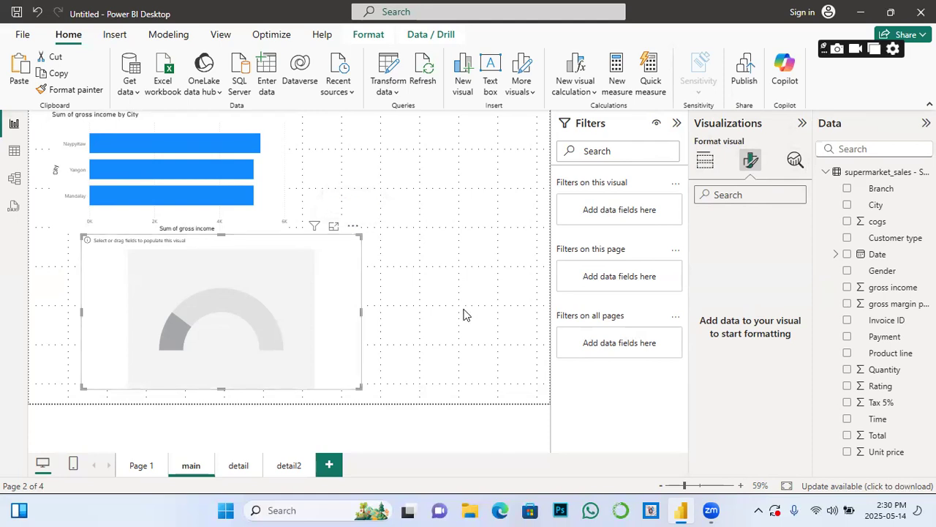
click(428, 282)
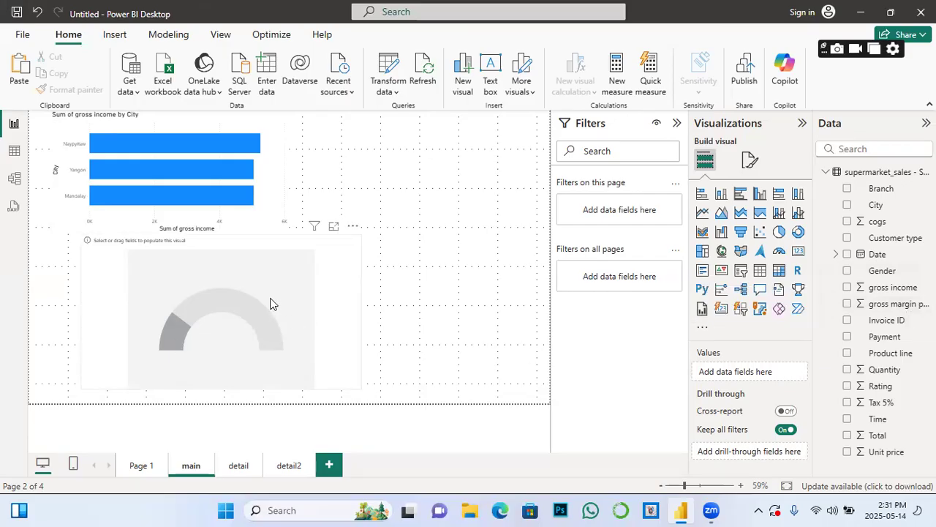
click(256, 321)
drag(265, 302, 287, 295)
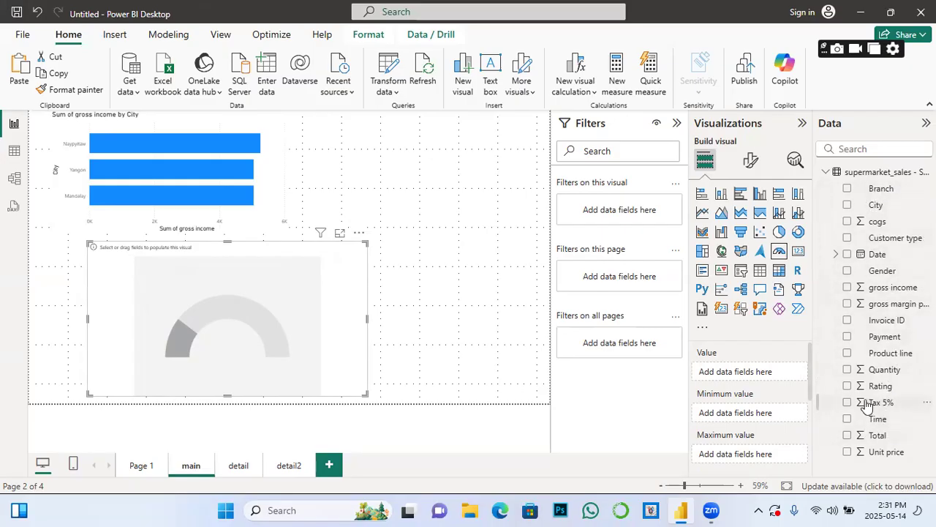
Step: Create a new sales-table measure with the formula guage = 16000
right_click(864, 211)
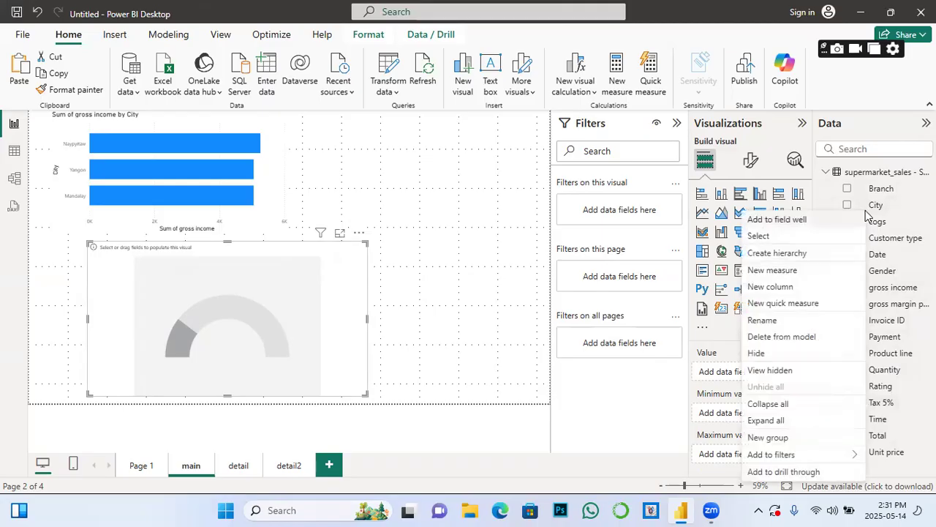
click(775, 271)
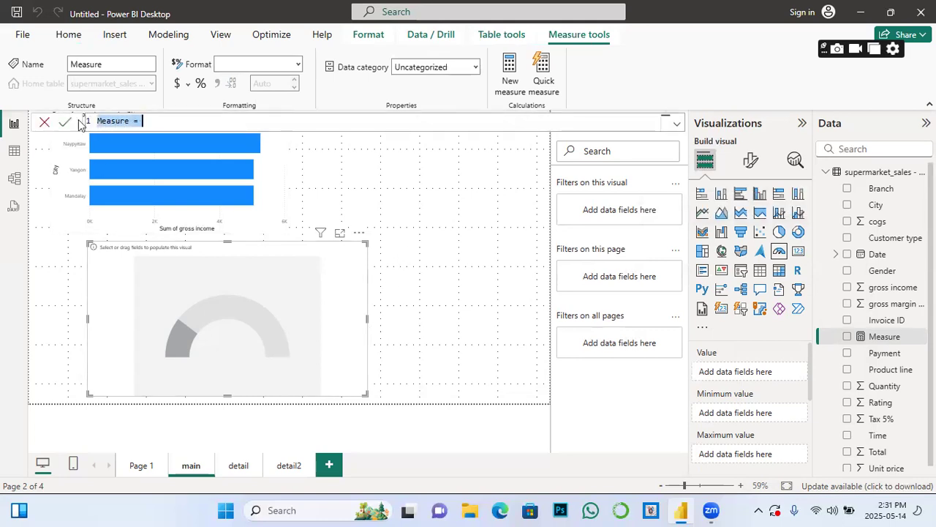
click(150, 122)
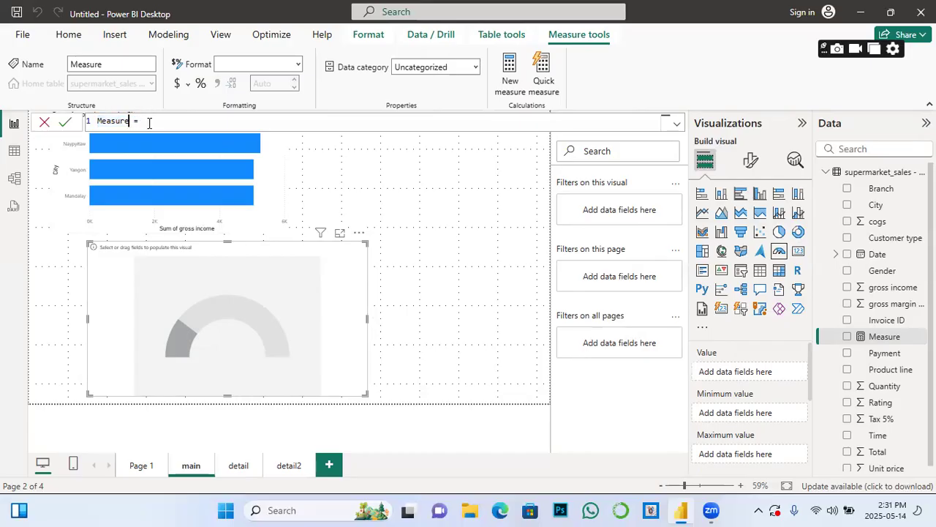
key(BackSpace)
key(BackSpace)
key(BackSpace)
key(BackSpace)
key(BackSpace)
key(BackSpace)
key(BackSpace)
text(g)
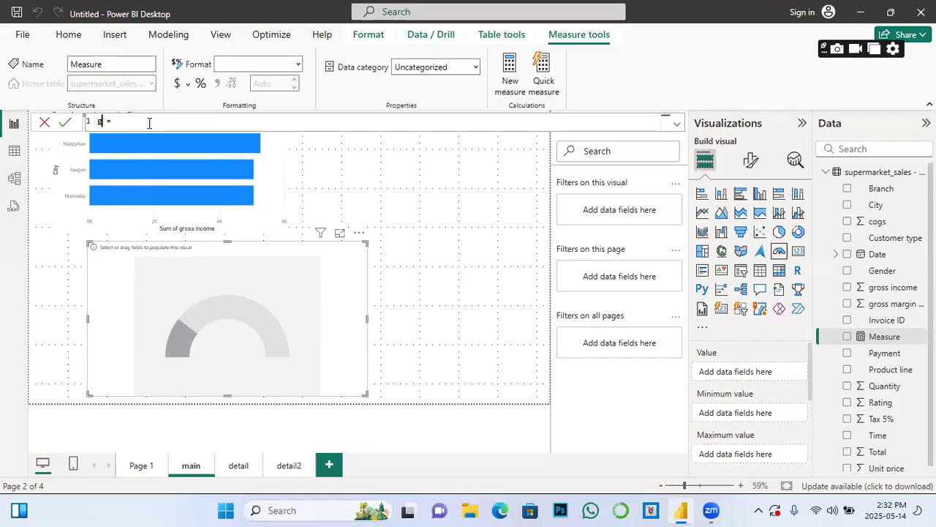
text(uage)
key(End)
text(16000)
click(68, 123)
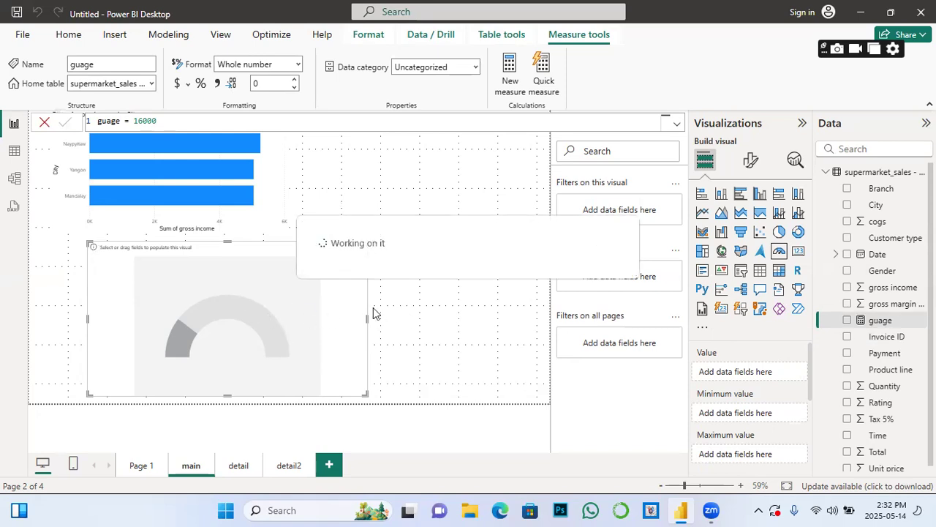
Step: Put gross income in the gauge's Value well, showing 15.38K on a 0–30.76K scale
drag(896, 290, 269, 300)
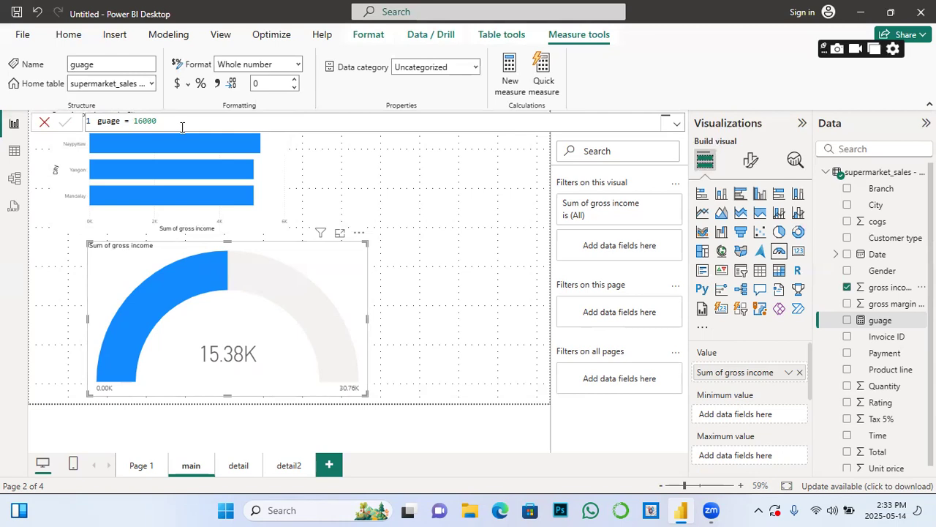
mouse_move(211, 177)
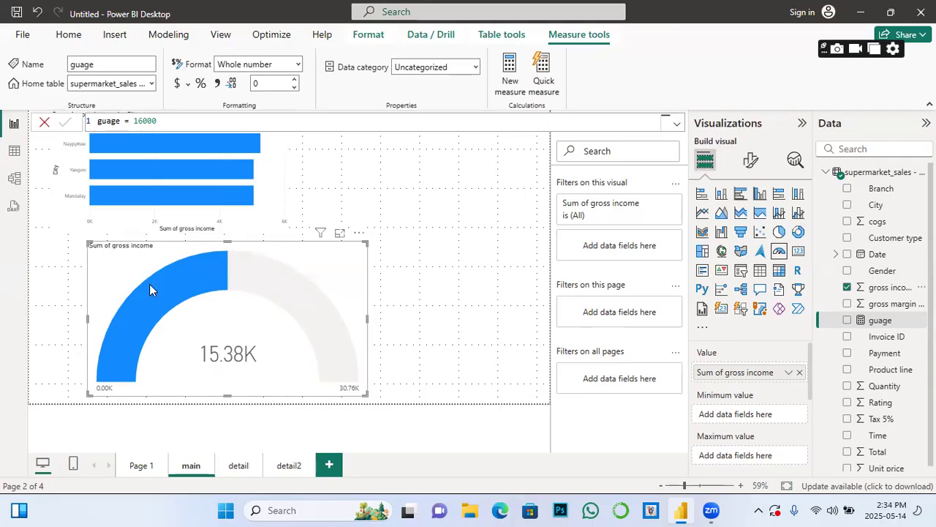
mouse_move(155, 291)
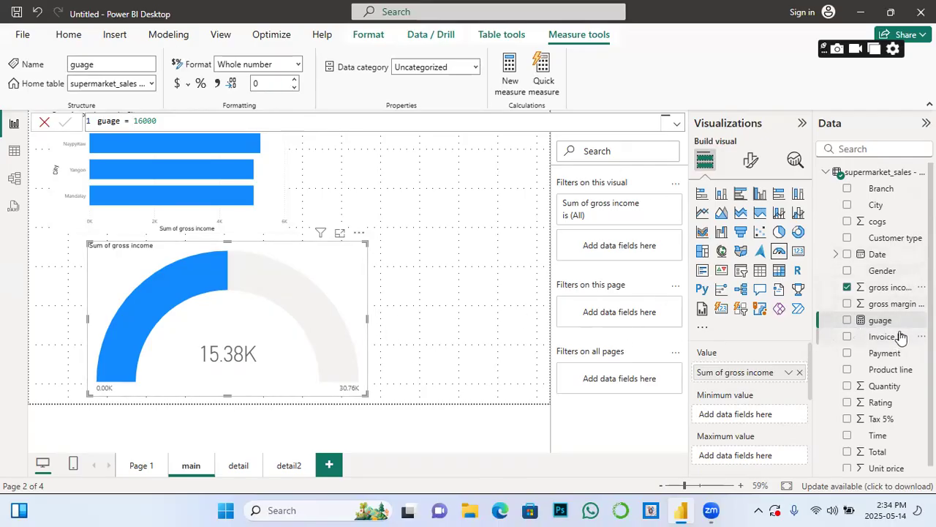
Step: Add the guage measure as the gauge's target value, placing a 16K marker
mouse_move(311, 333)
scroll(730, 440, down, 2)
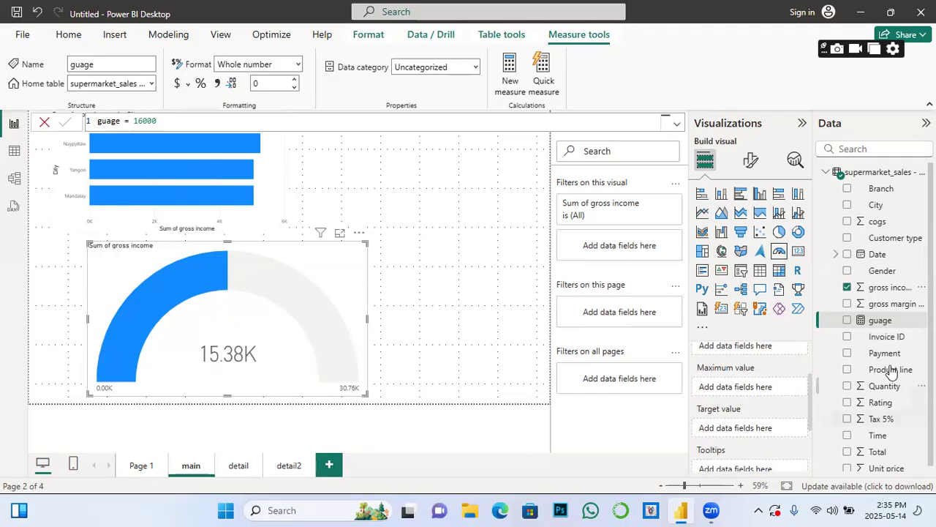
drag(884, 328, 746, 436)
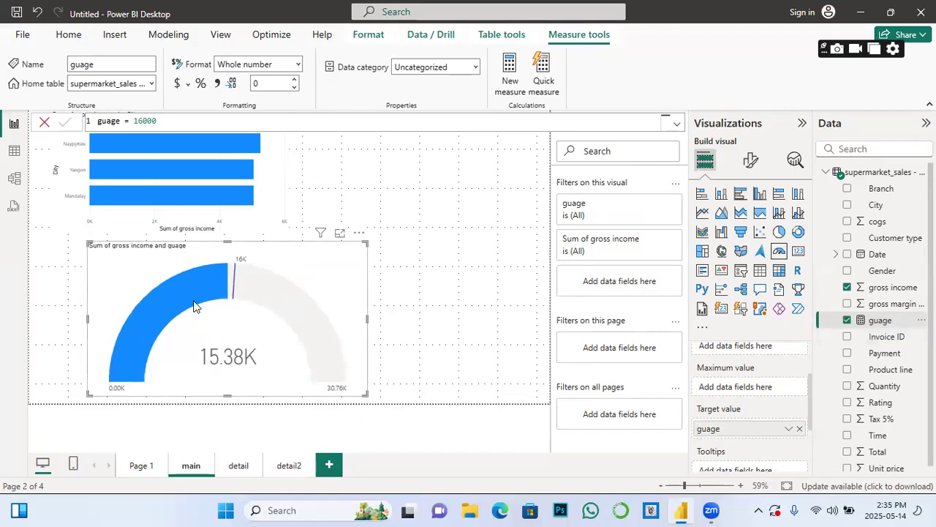
mouse_move(232, 299)
Step: Explore the gauge's Gauge axis, Callout value and Target label format cards
click(750, 160)
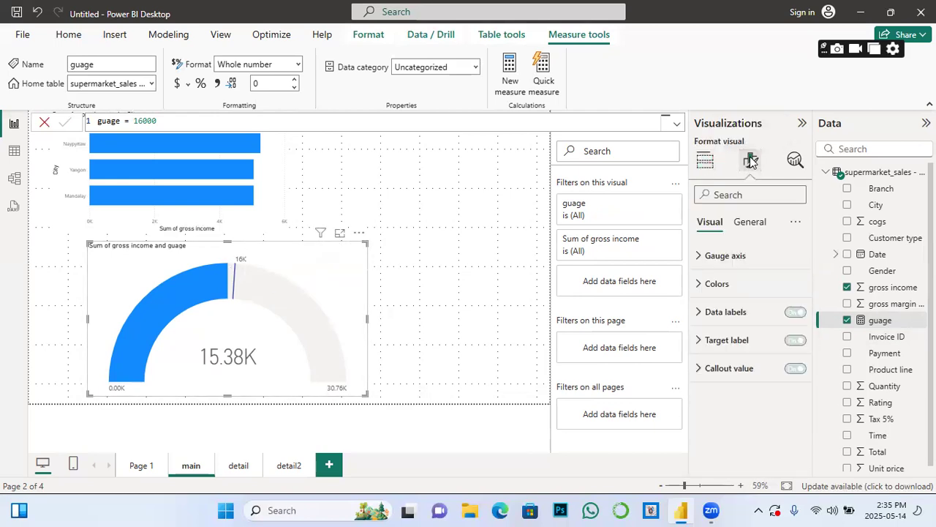
click(699, 259)
scroll(754, 359, down, 2)
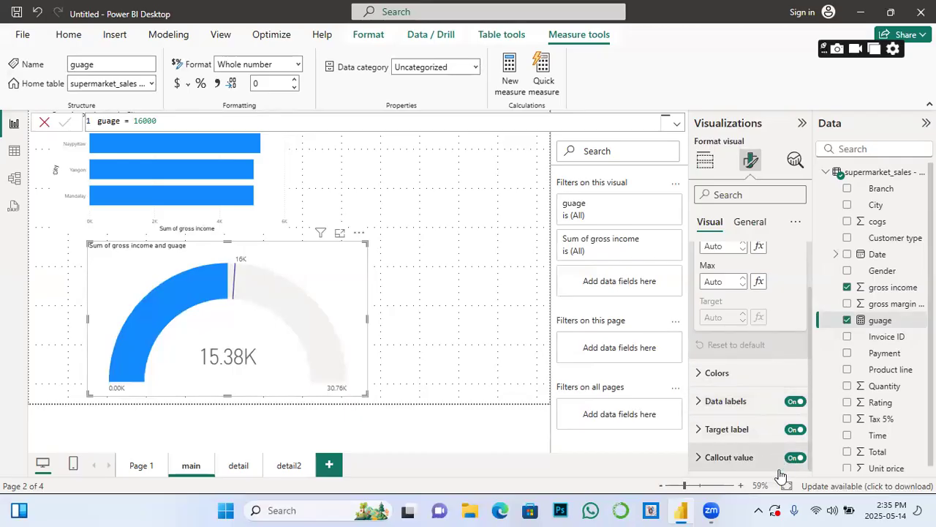
click(717, 457)
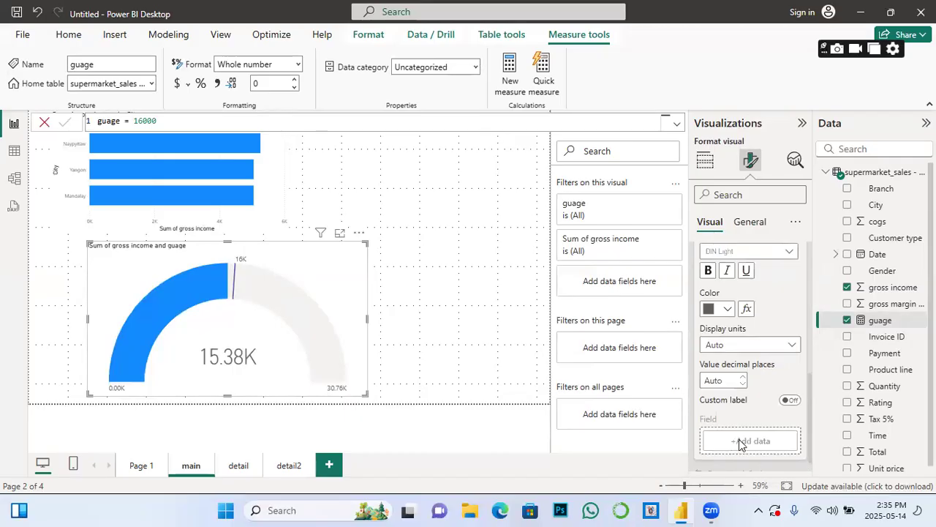
scroll(739, 439, up, 5)
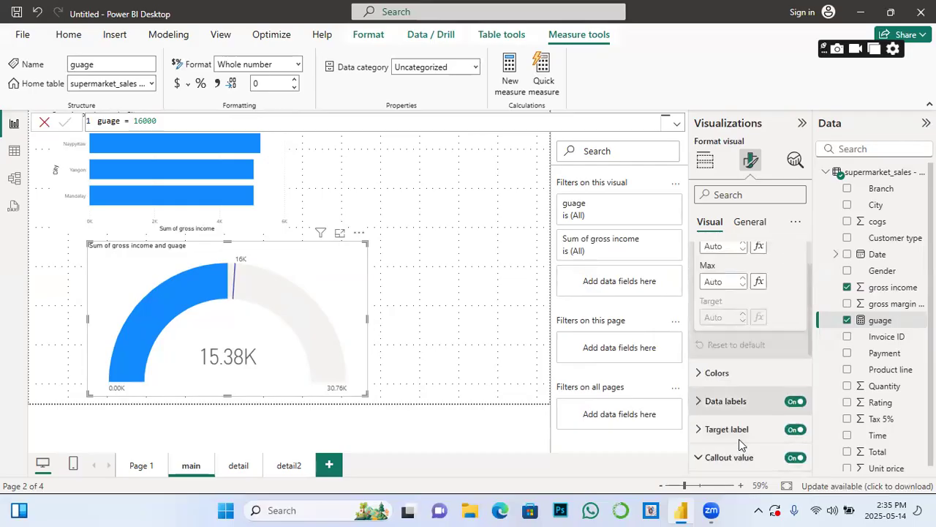
scroll(734, 380, up, 2)
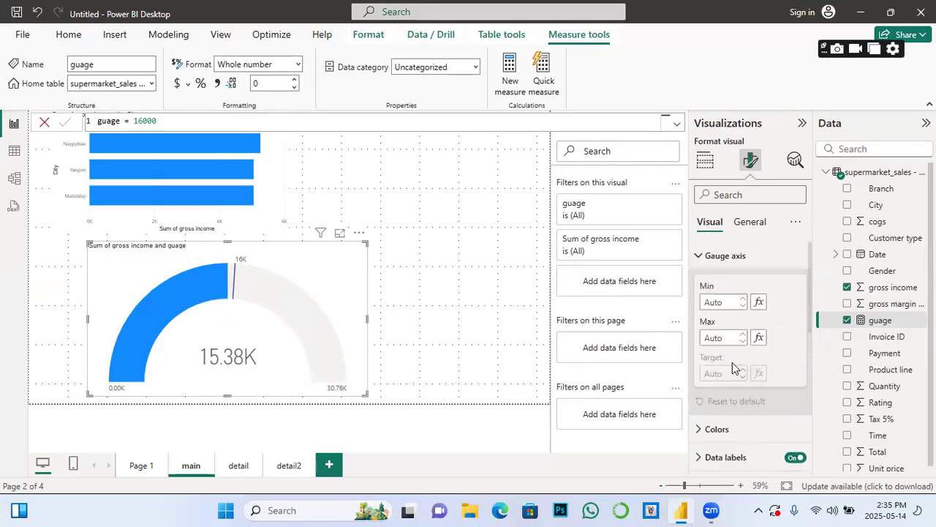
click(701, 256)
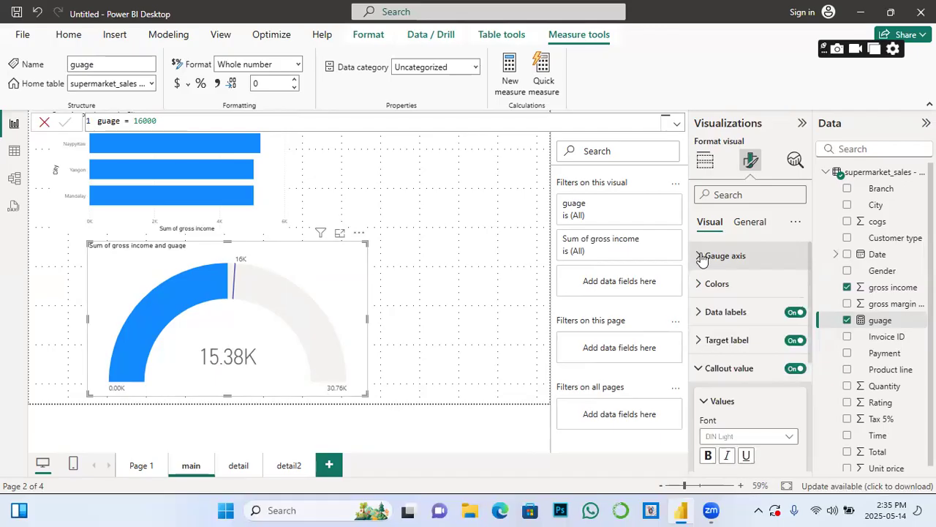
click(700, 340)
scroll(729, 358, down, 3)
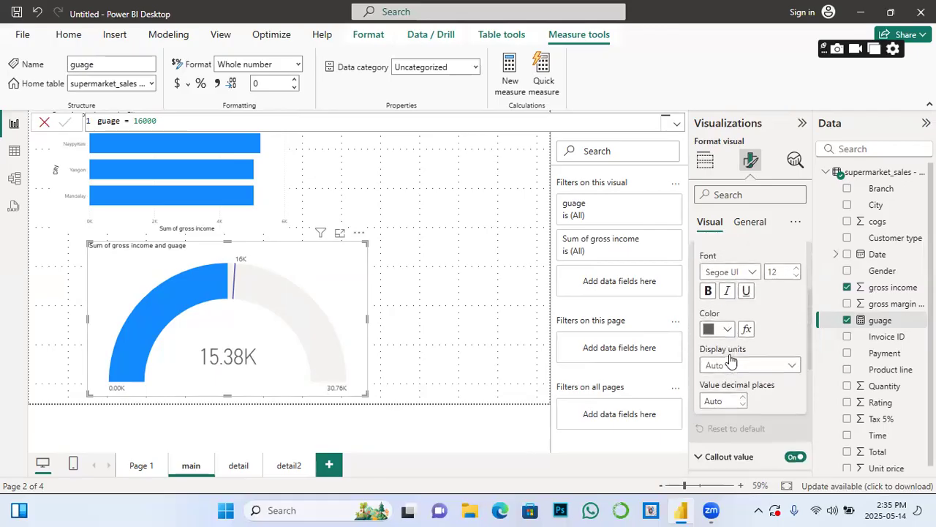
scroll(729, 358, down, 4)
scroll(731, 360, up, 10)
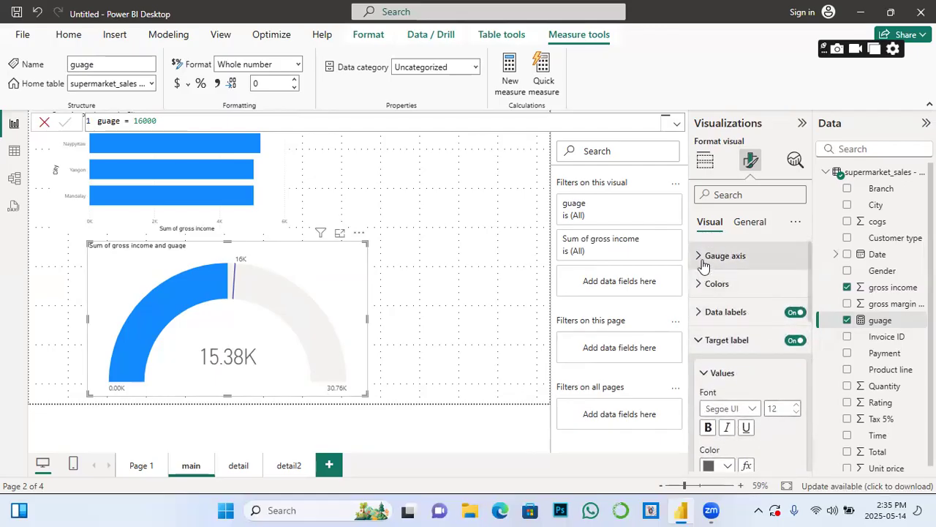
Step: Check the Data labels and General settings, then expand Gauge axis showing Min, Max and Target
click(706, 312)
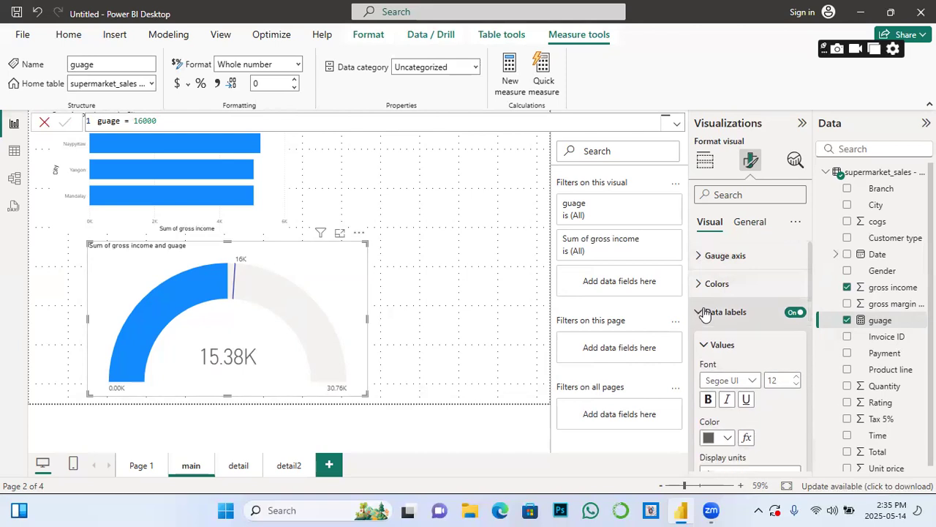
scroll(732, 355, down, 5)
scroll(743, 369, down, 8)
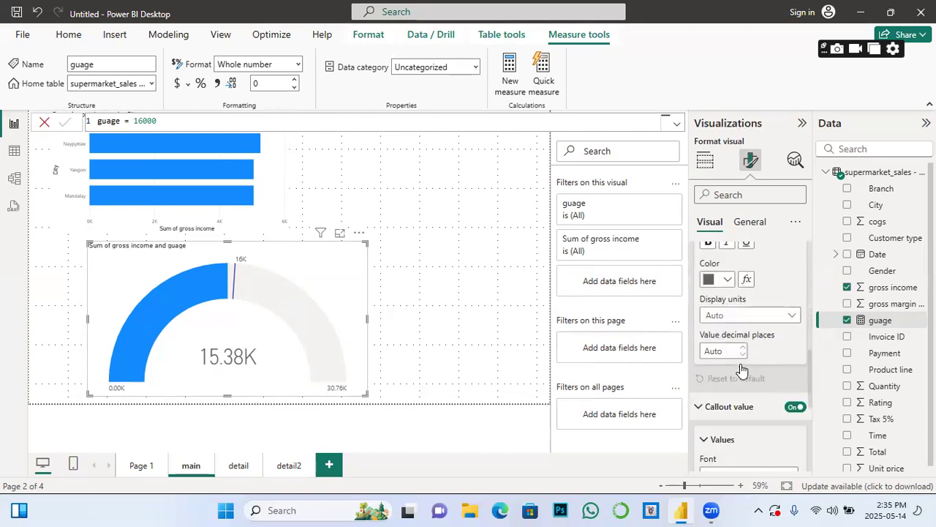
scroll(742, 369, down, 3)
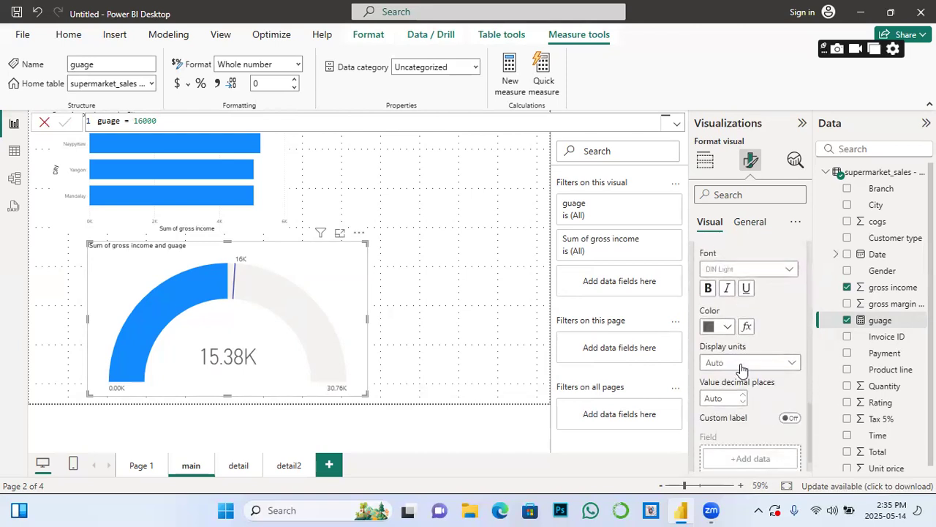
scroll(740, 366, up, 10)
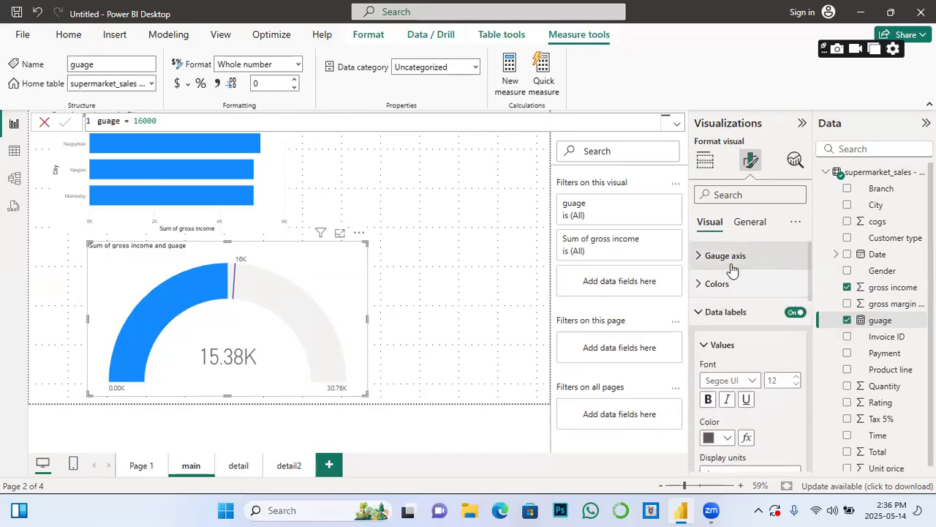
click(750, 223)
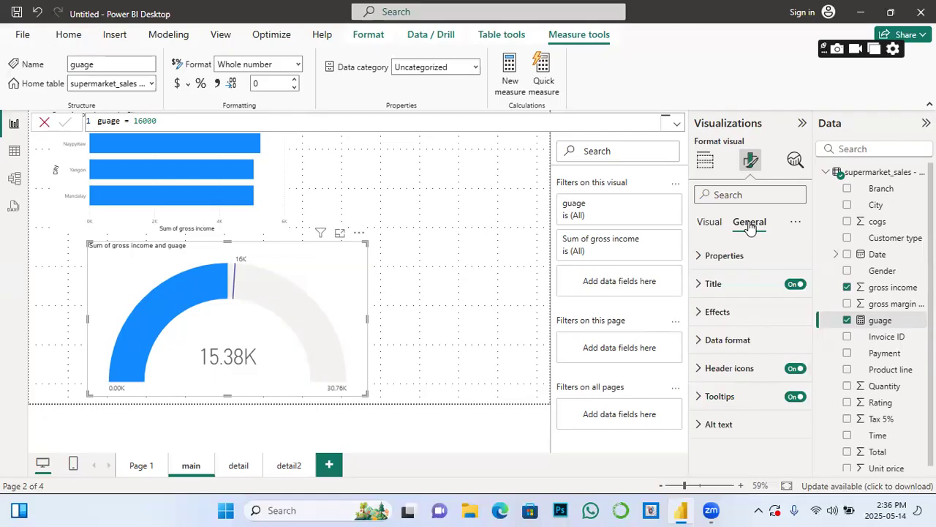
click(709, 223)
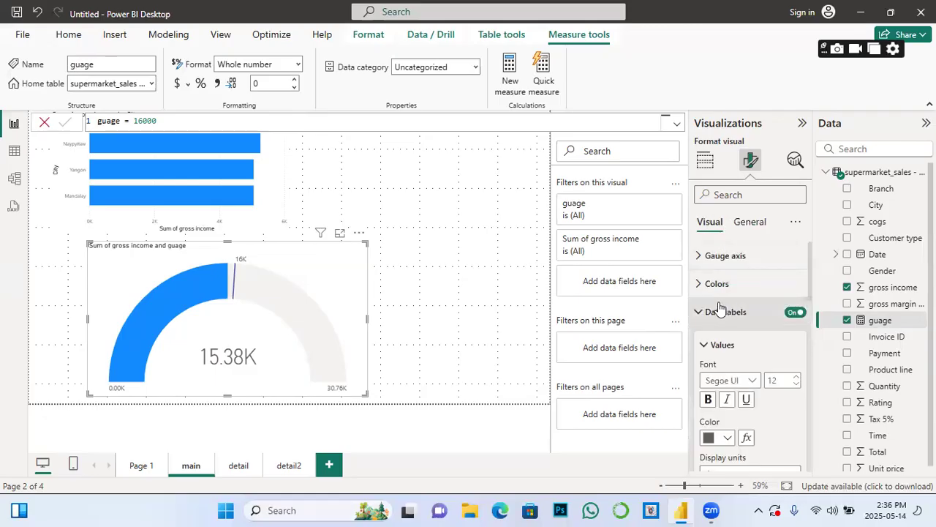
click(700, 254)
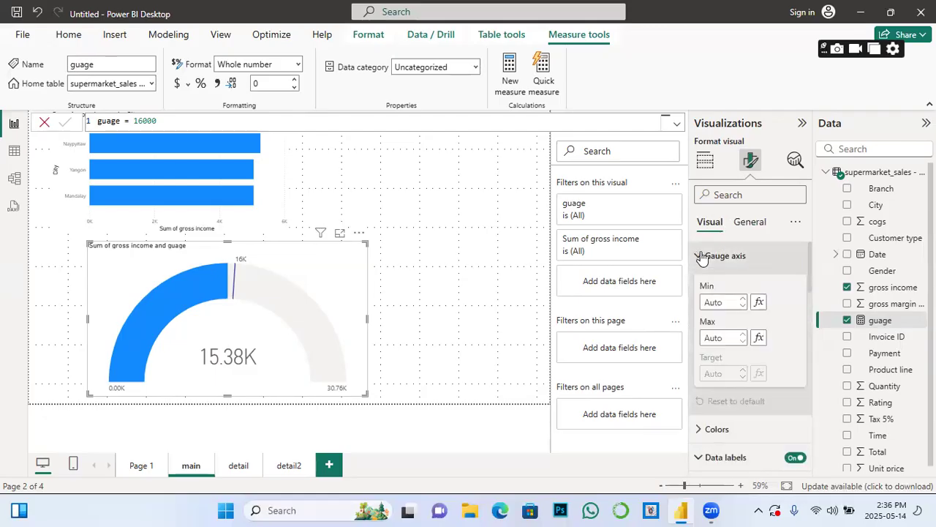
scroll(745, 373, down, 1)
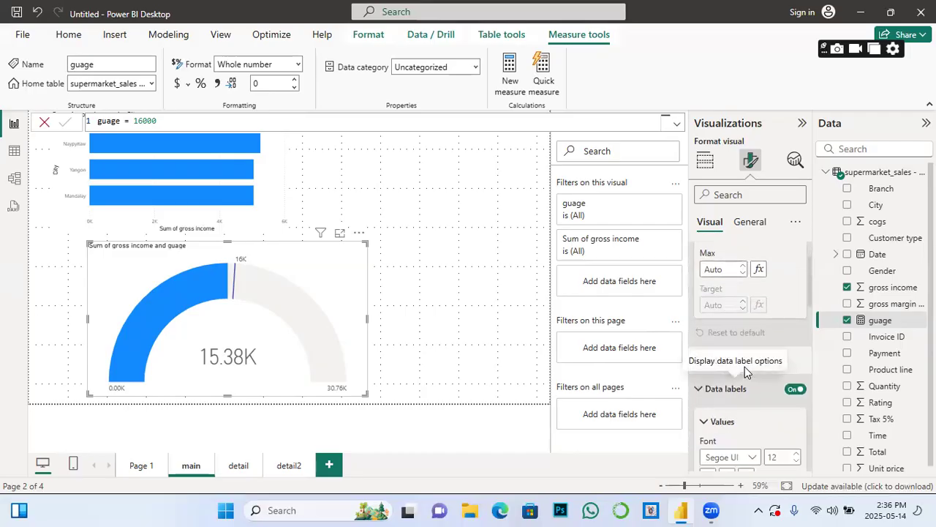
scroll(746, 372, up, 1)
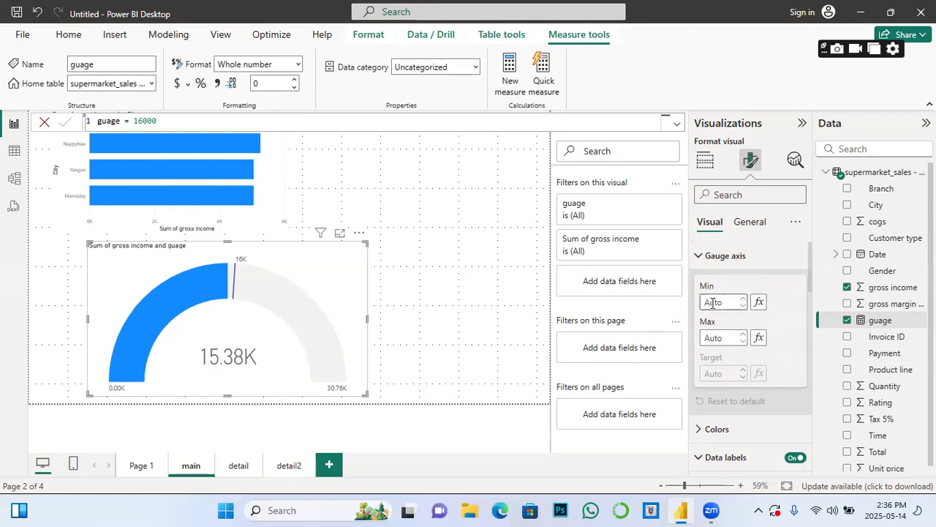
Step: Enter 1000 as the Gauge axis Min so the scale starts at 1.00K
click(712, 302)
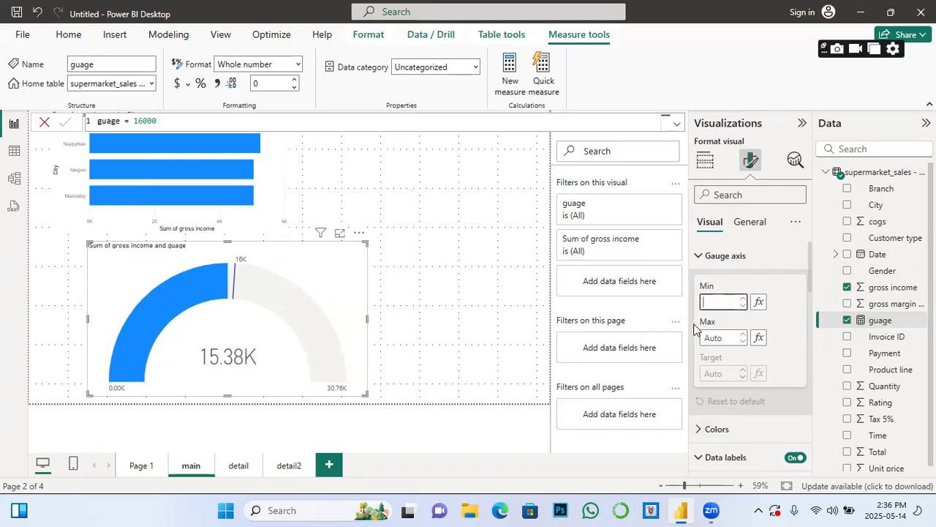
text(100)
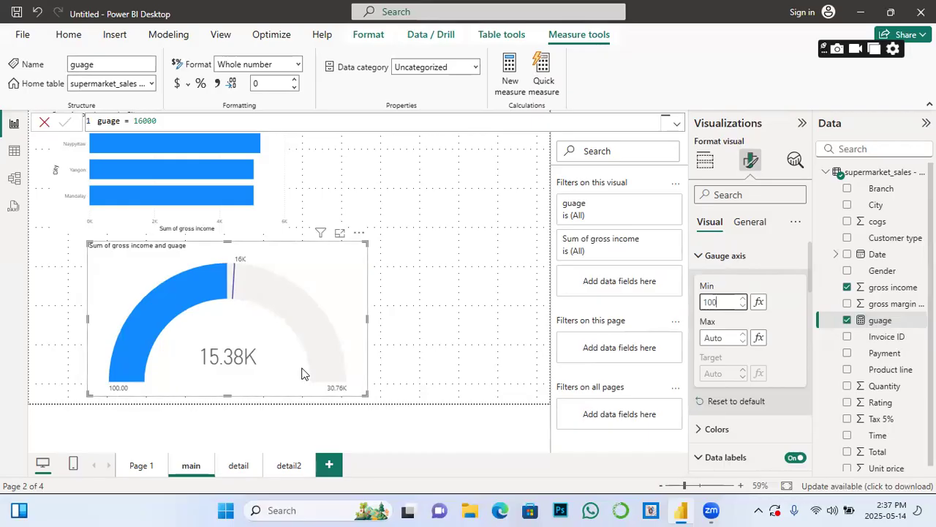
text(0)
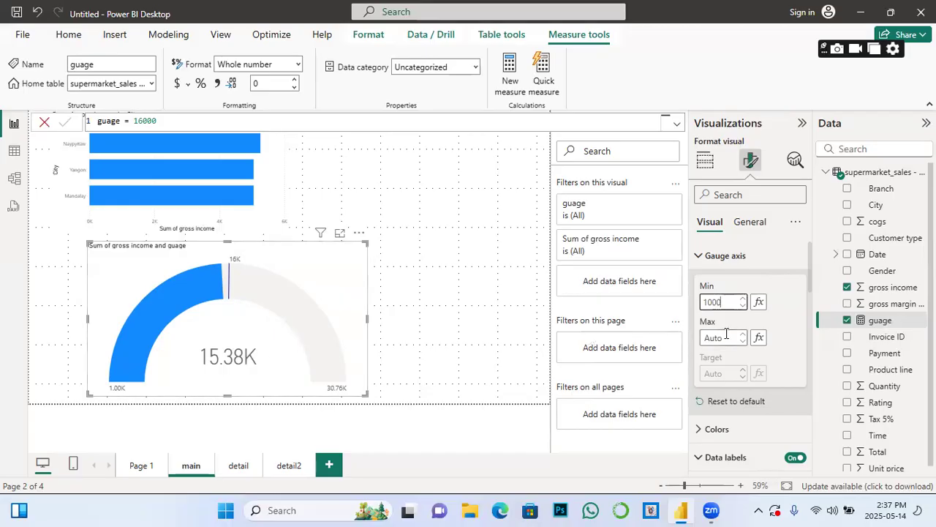
Step: Enter 20000 as the Gauge axis Max and check the gauge now spans 1.00K–20.00K
click(726, 336)
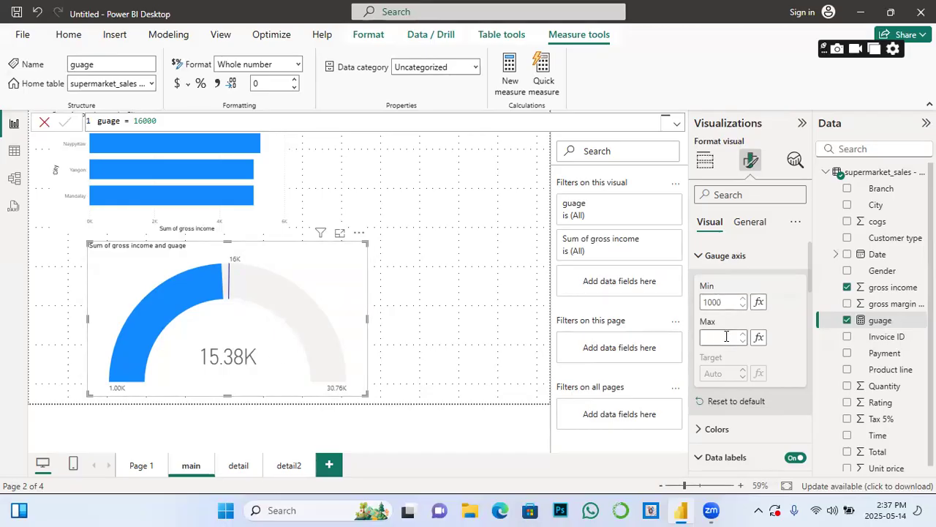
text(2000)
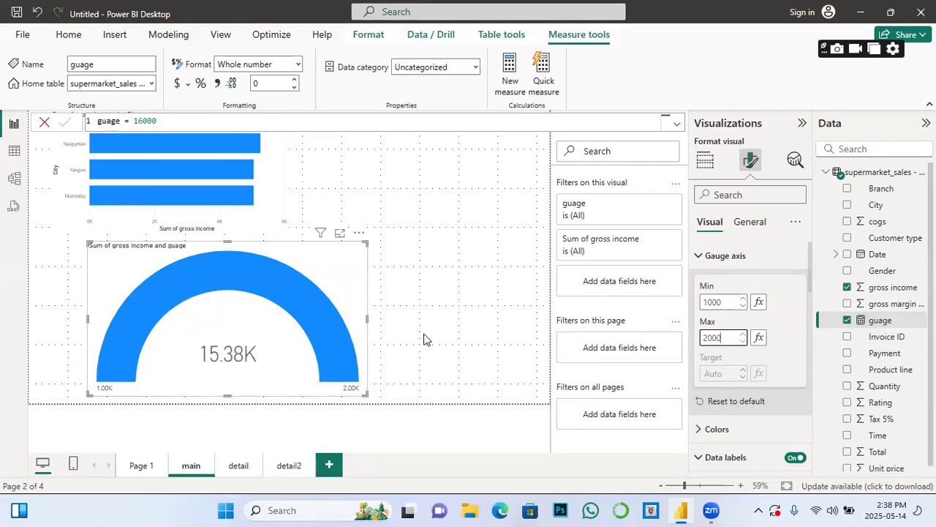
text(0)
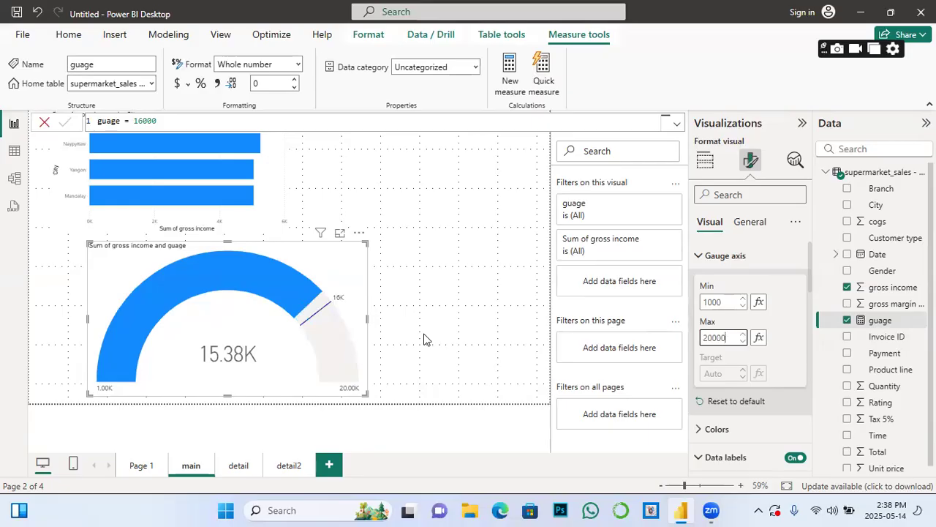
text(0)
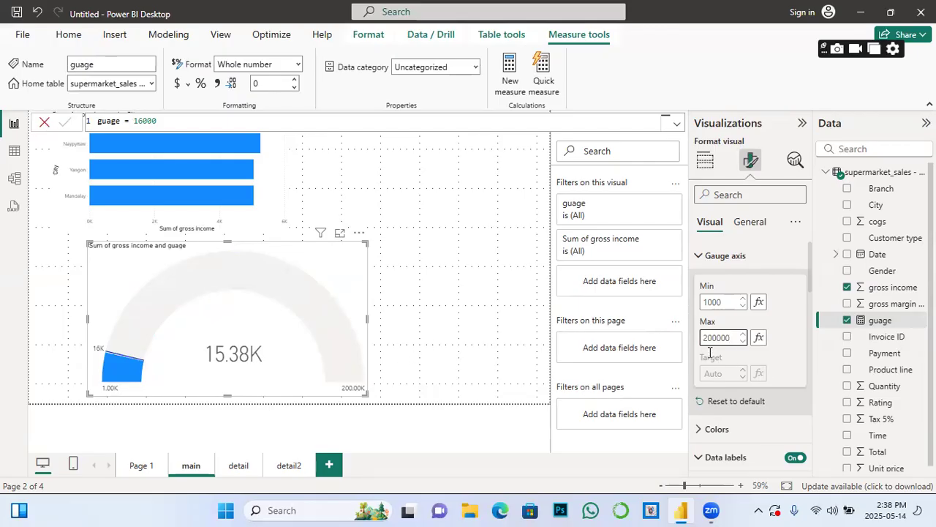
key(BackSpace)
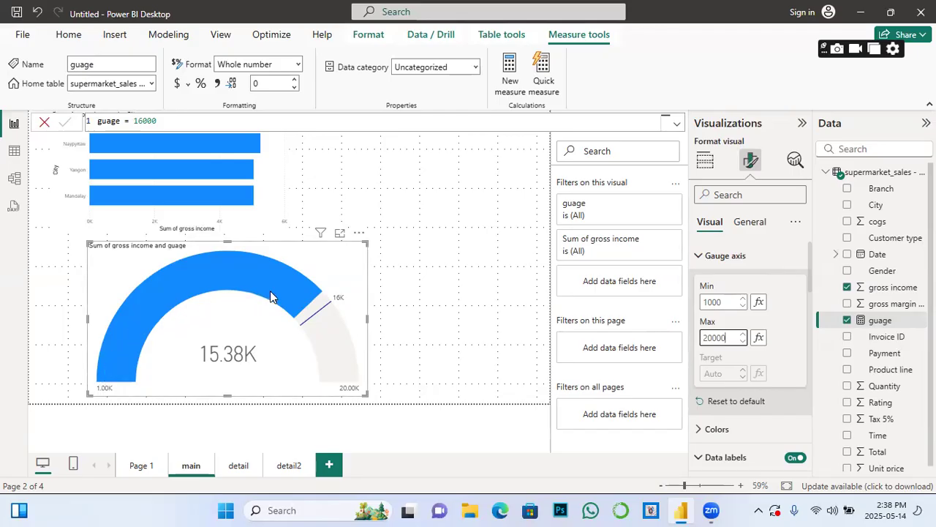
mouse_move(339, 315)
mouse_move(176, 305)
mouse_move(306, 308)
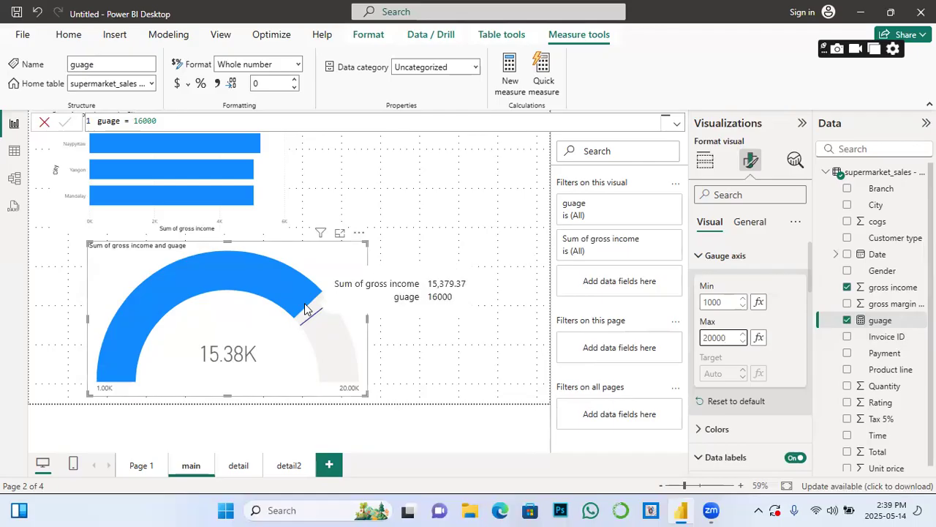
Step: Edit the guage measure to 19000, moving the gauge's target marker to 19K
click(162, 121)
key(BackSpace)
key(BackSpace)
key(BackSpace)
key(BackSpace)
key(BackSpace)
text(1900)
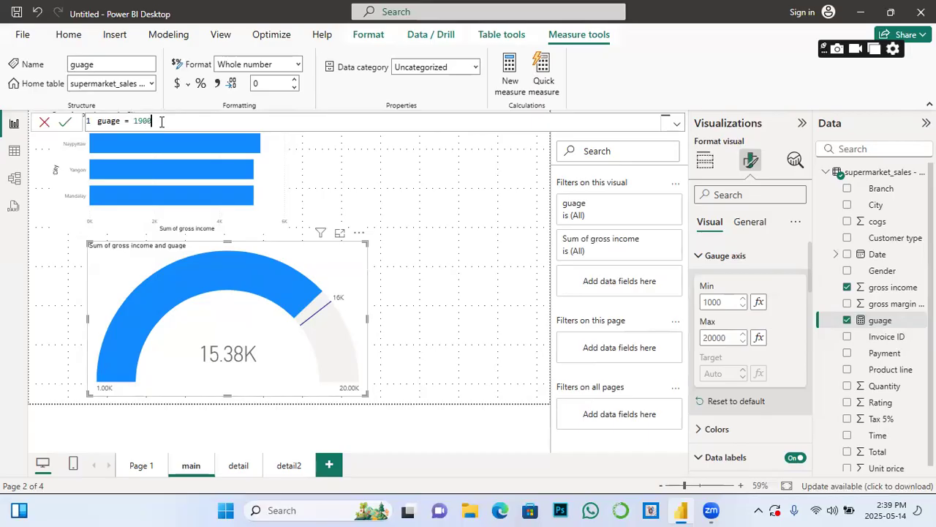
text(0)
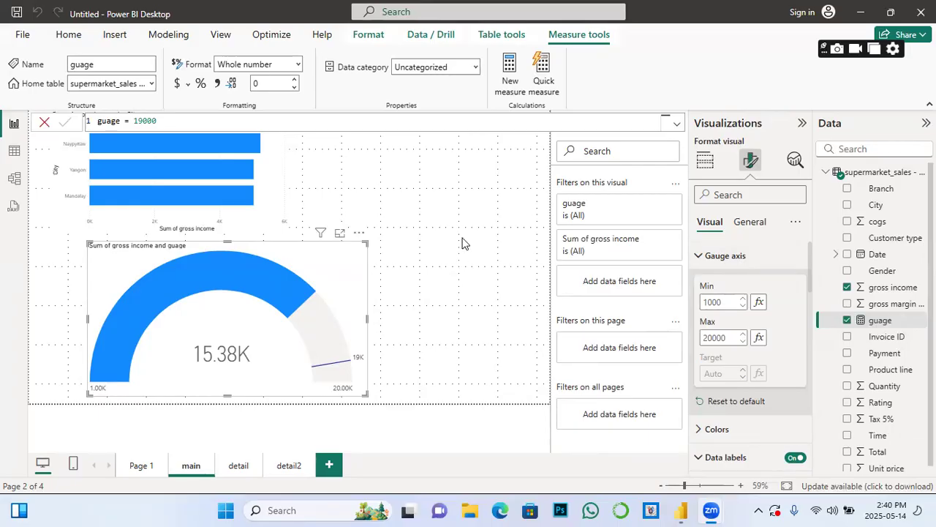
click(423, 448)
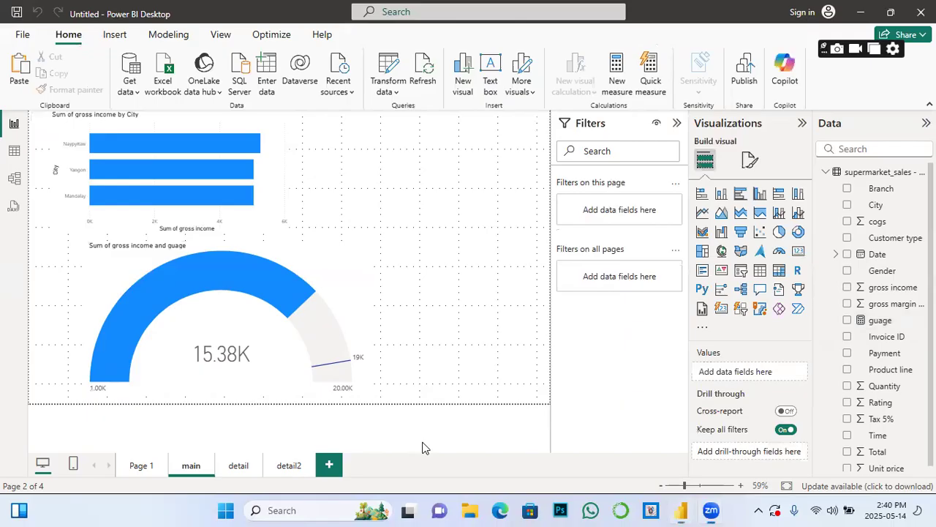